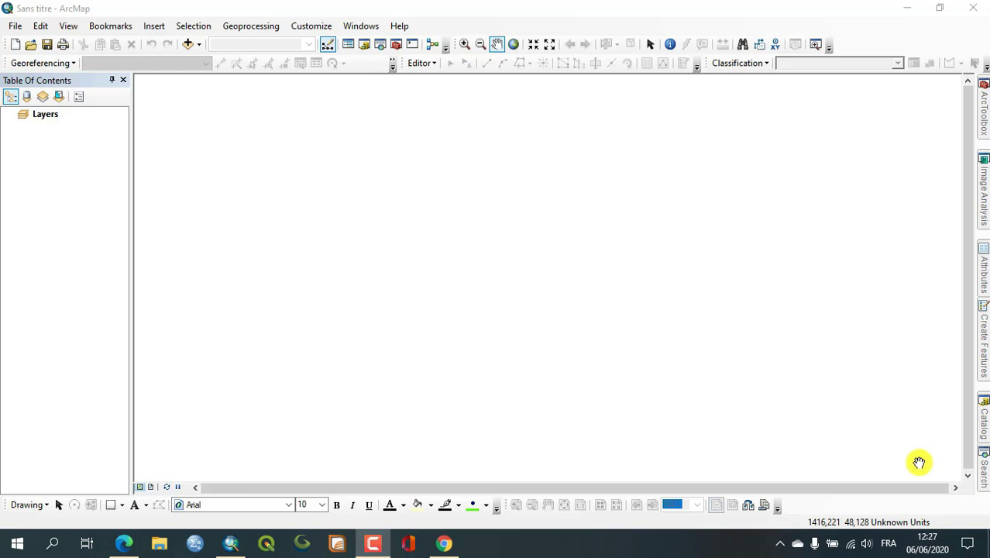
Add the KENITRASAT.jpg raster from the Kenitra folder to the map and dismiss the spatial reference notice
click(188, 44)
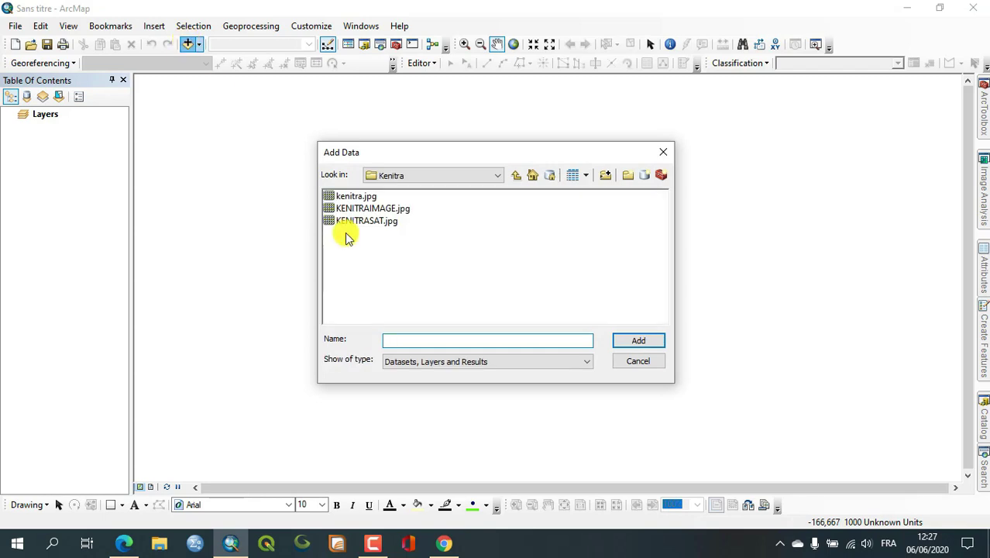
click(353, 198)
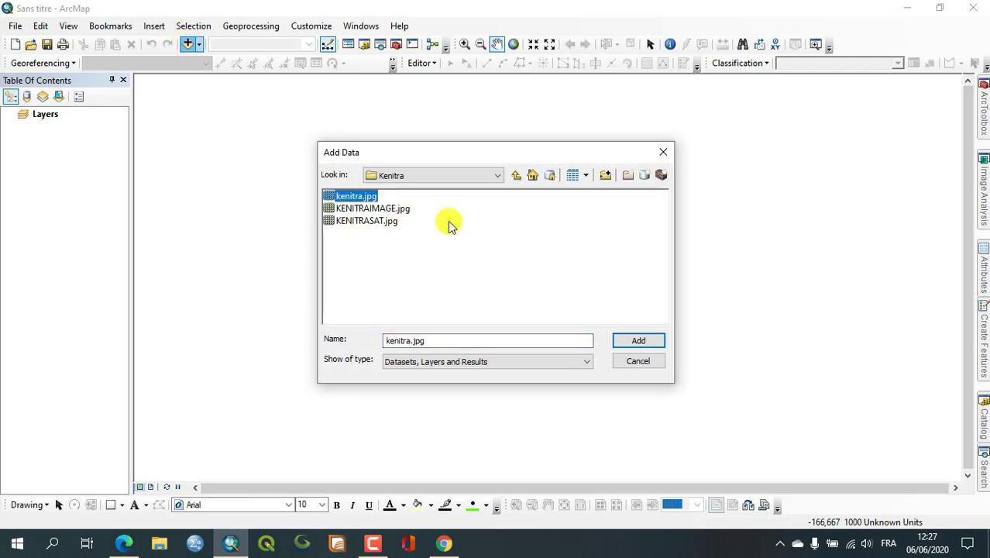
click(640, 342)
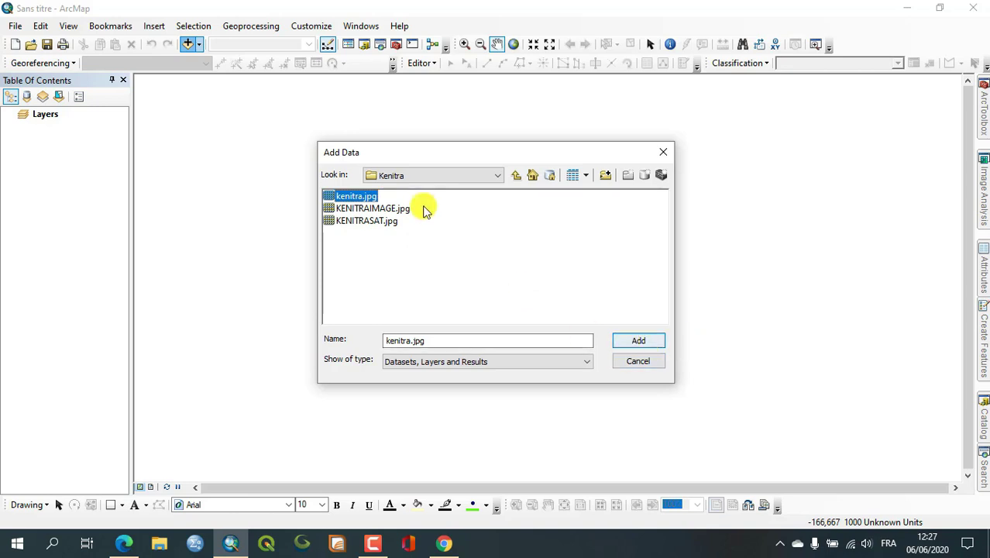
click(368, 221)
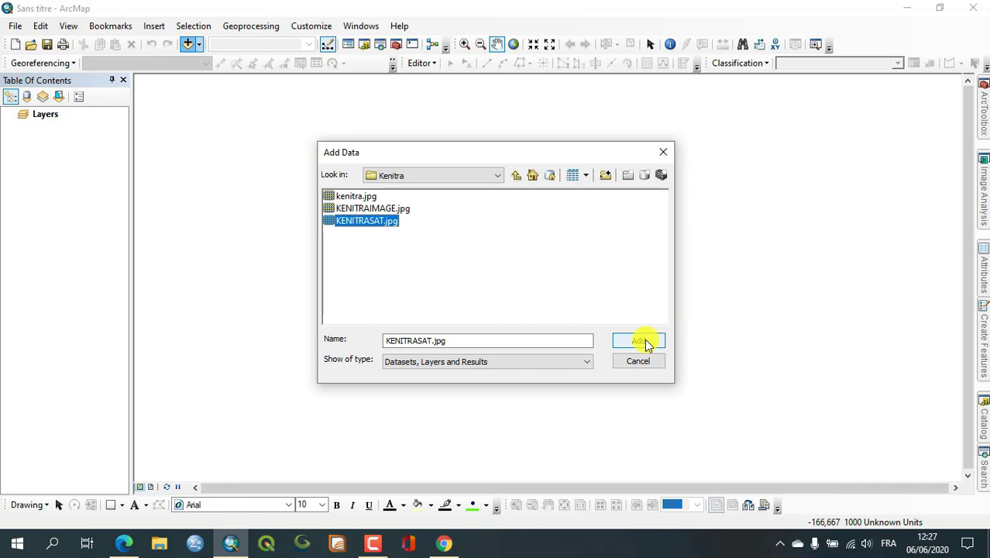
click(643, 341)
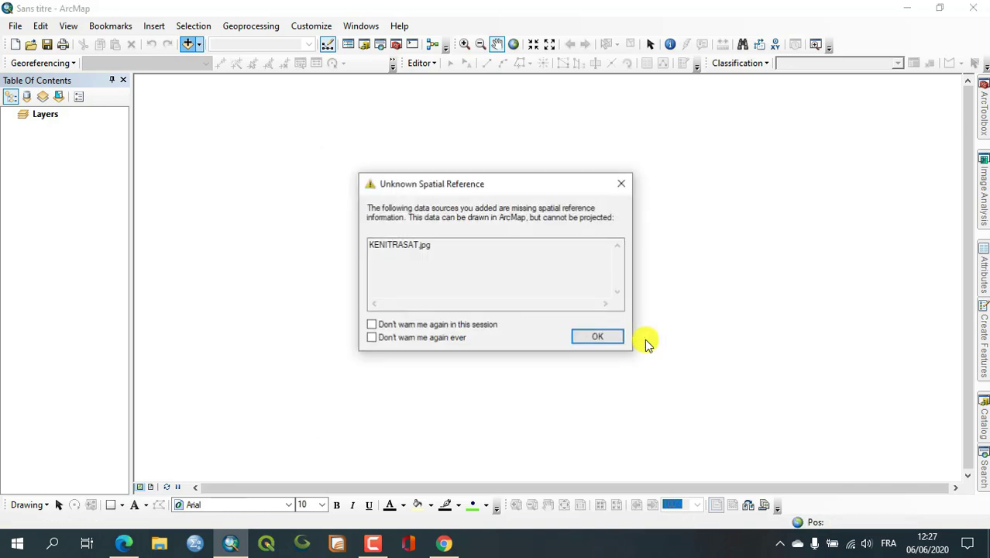
click(603, 339)
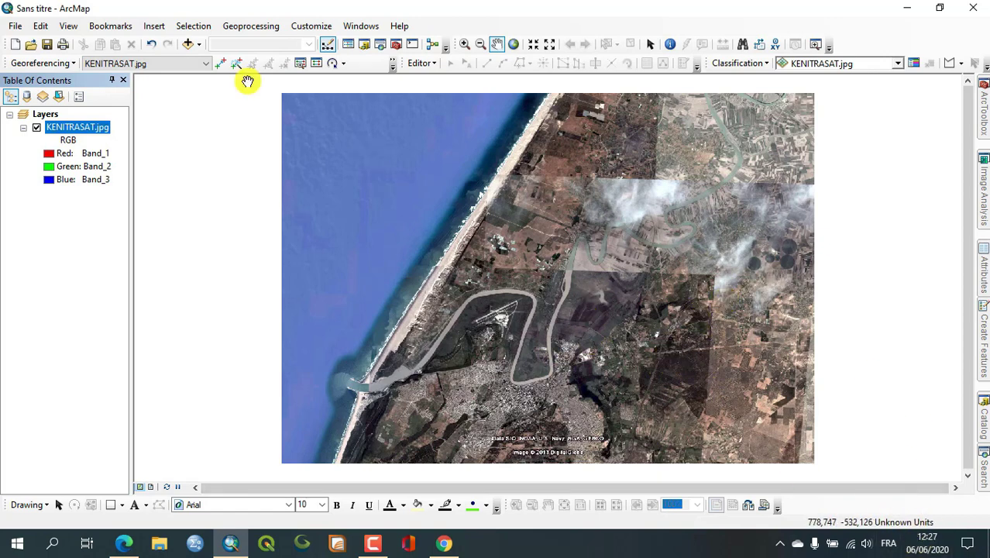
Add the kenitra.jpg raster from the Kenitra folder to the map
click(186, 45)
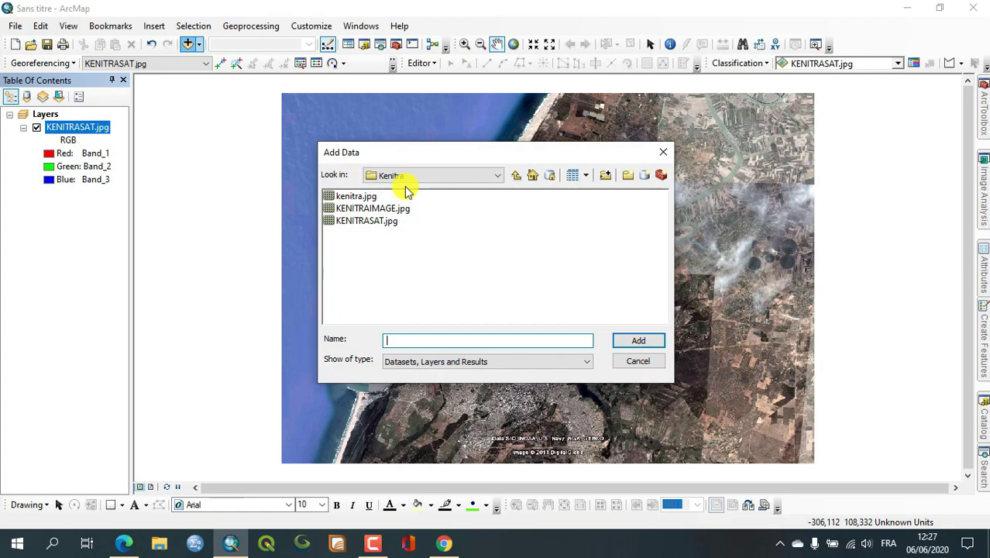
click(351, 196)
click(640, 342)
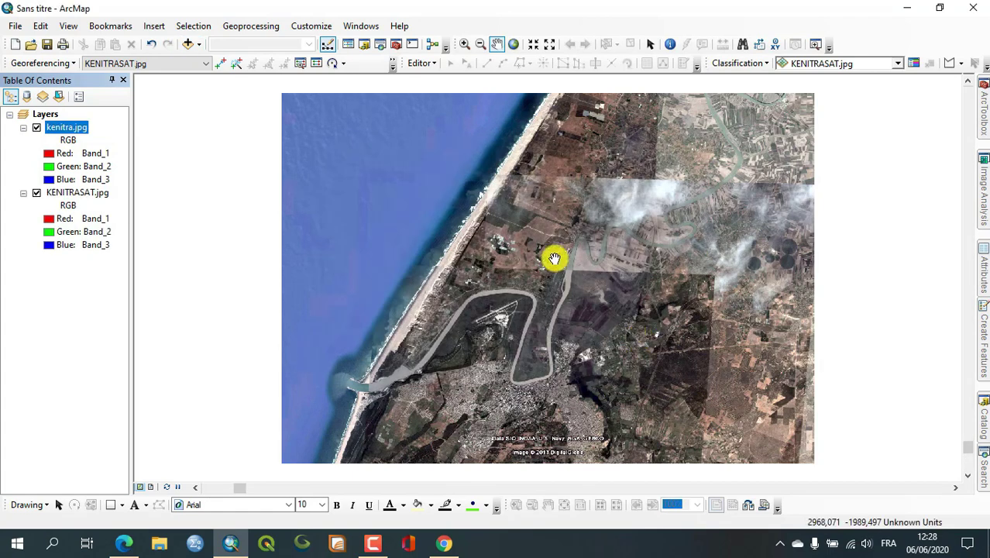
Compare where the two rasters lie at full extent, inspecting the satellite image and the topographic map up close
click(518, 44)
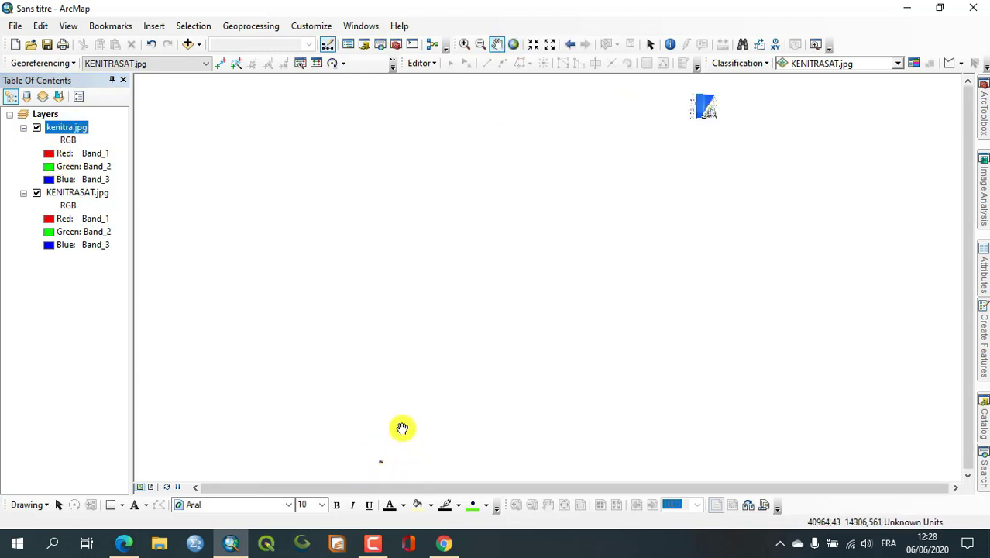
click(464, 43)
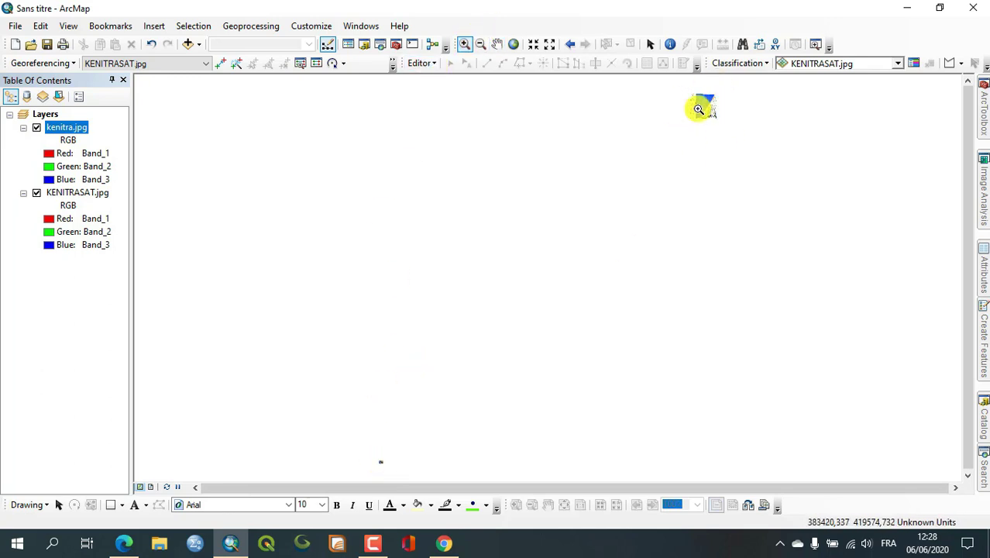
drag(383, 458, 371, 470)
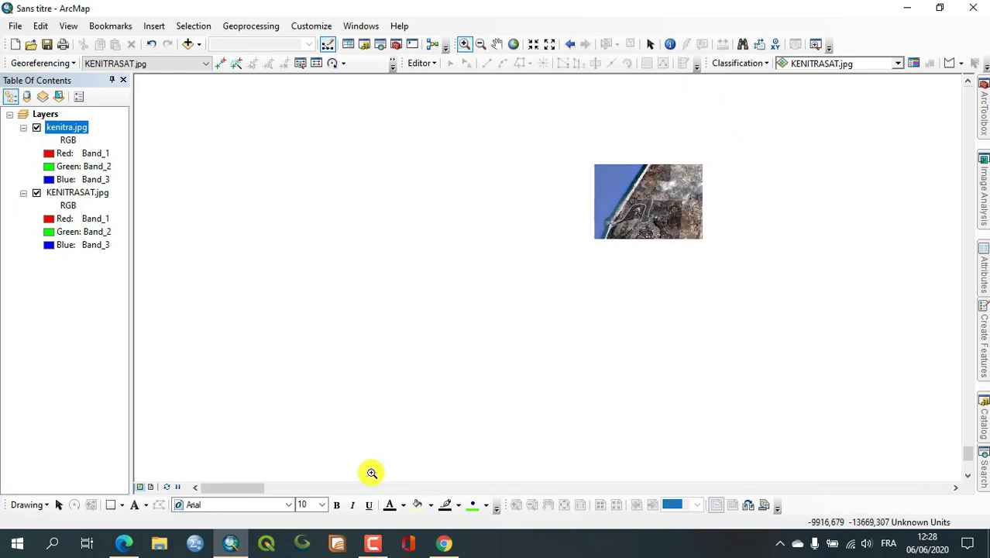
click(517, 45)
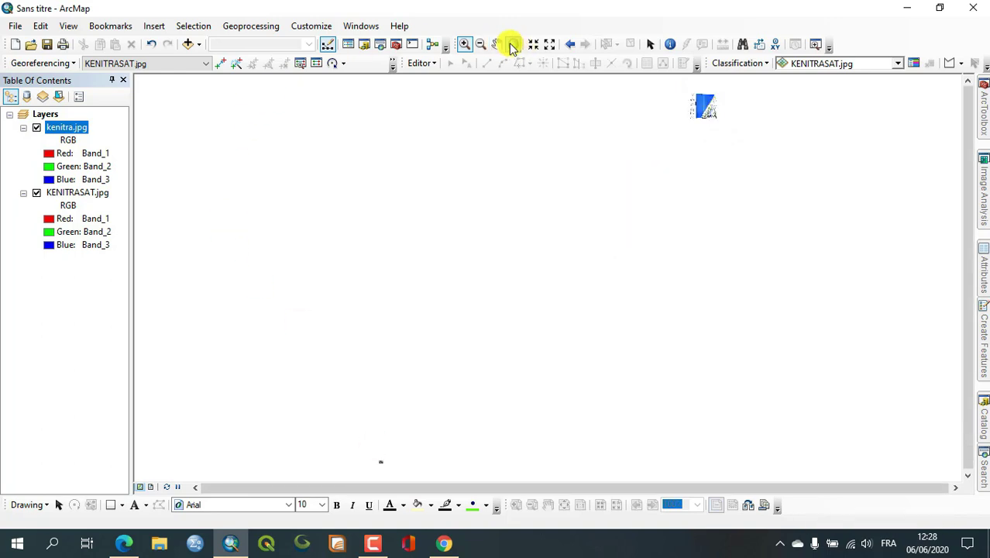
drag(709, 112, 685, 127)
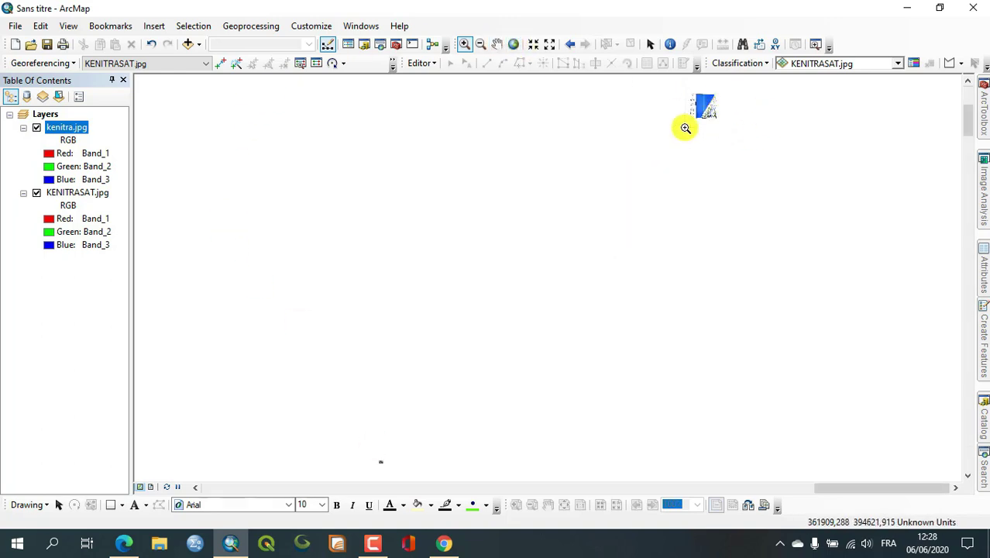
drag(710, 268, 469, 398)
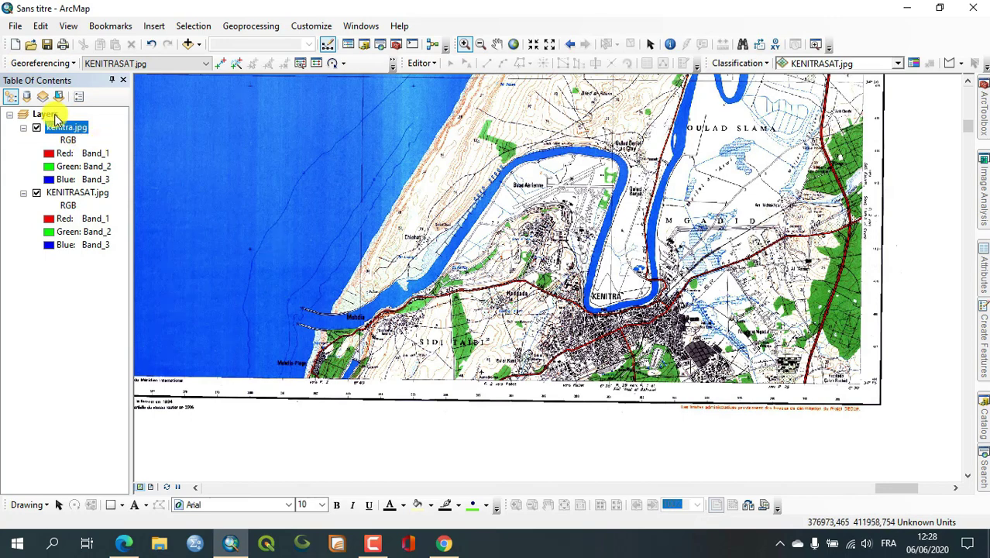
Examine the spatial reference in the source properties of the kenitra.jpg layer
right_click(62, 132)
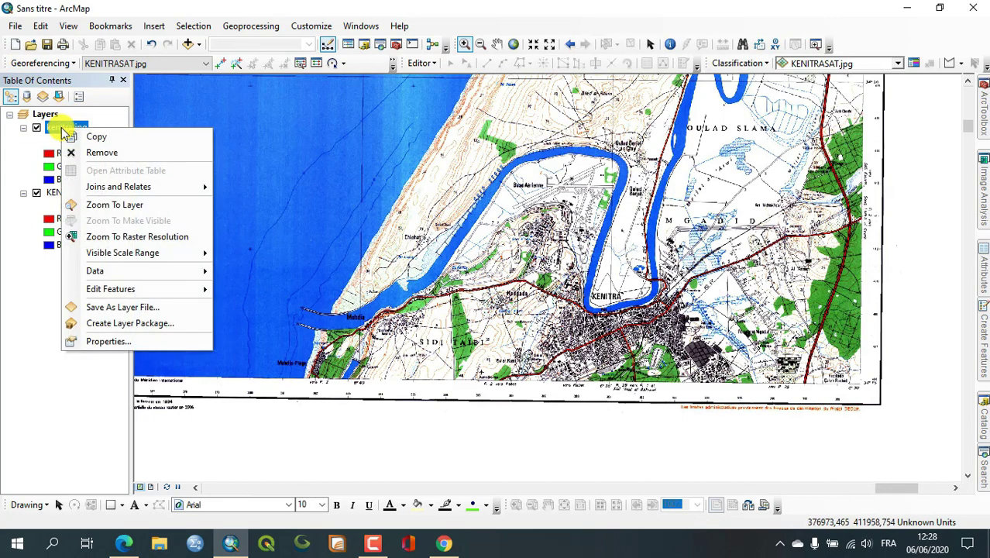
click(154, 339)
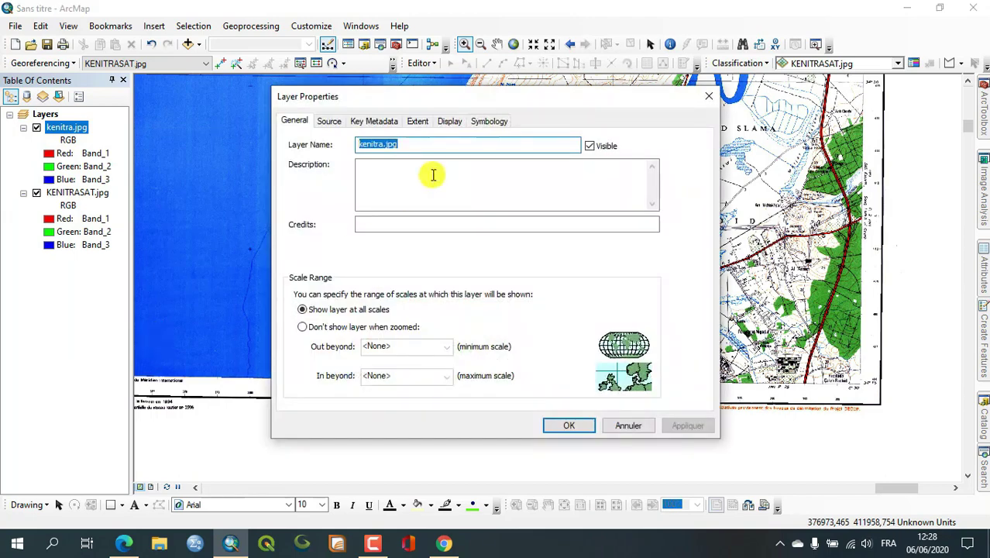
click(329, 120)
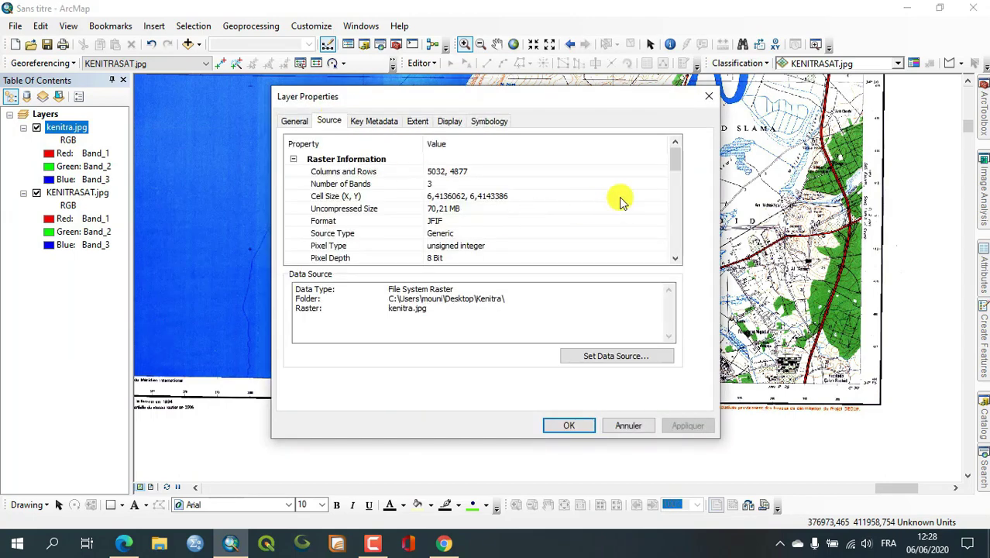
drag(674, 155, 675, 201)
click(449, 209)
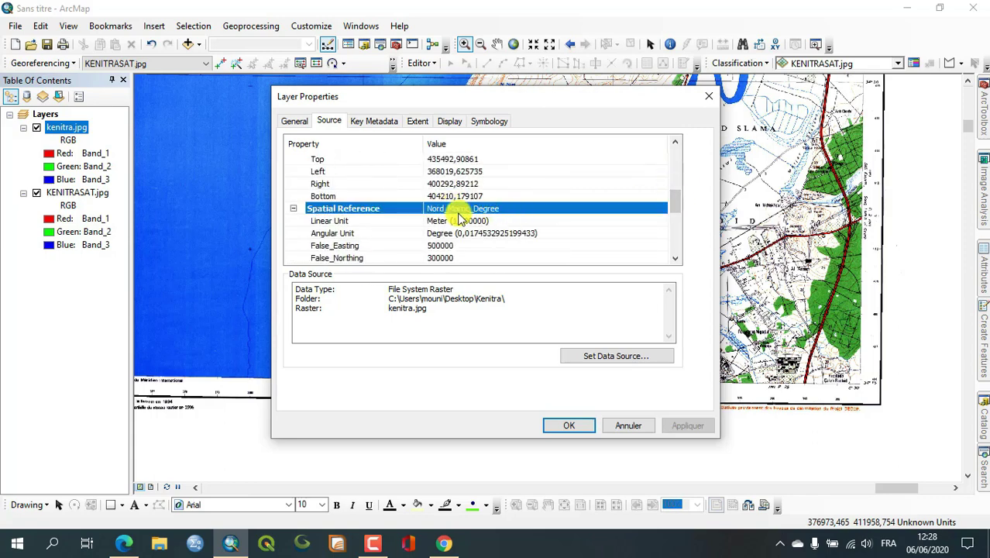
click(628, 426)
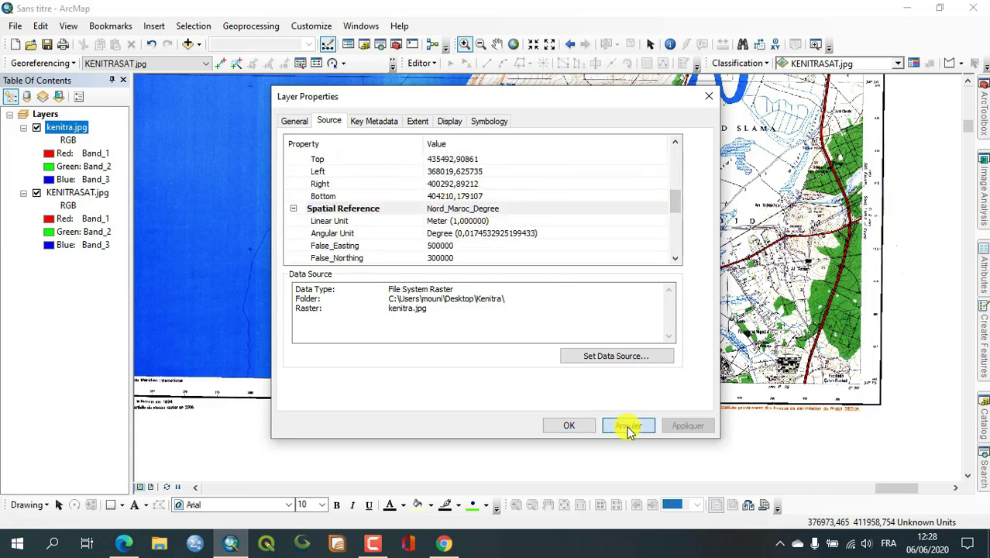
Set the data frame's coordinate system to Nord Maroc (degrees) from the favorites
right_click(309, 156)
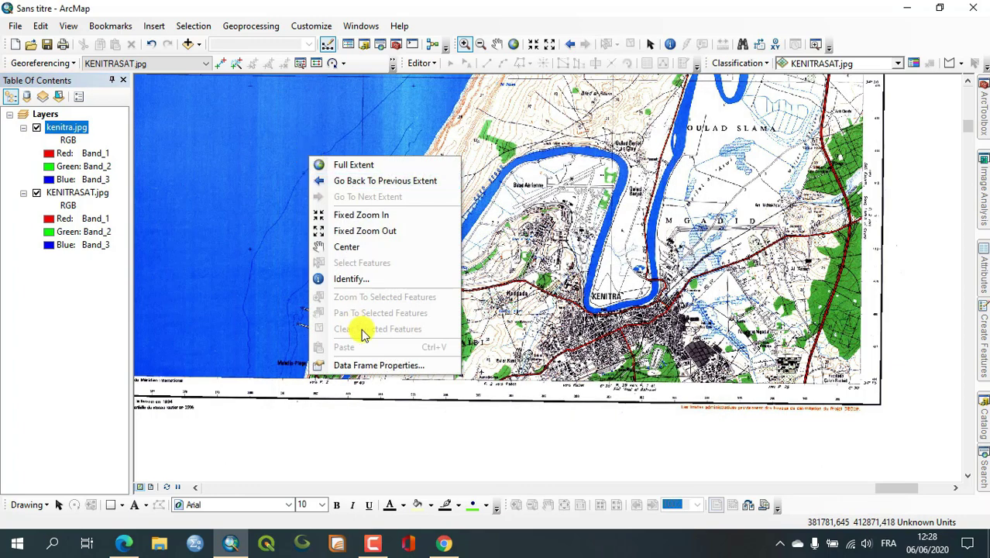
click(371, 365)
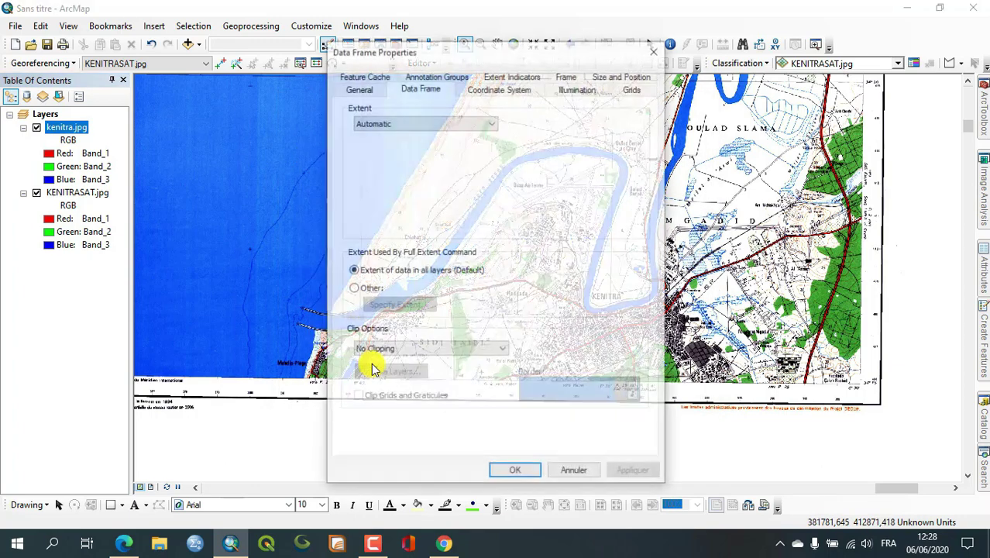
click(489, 88)
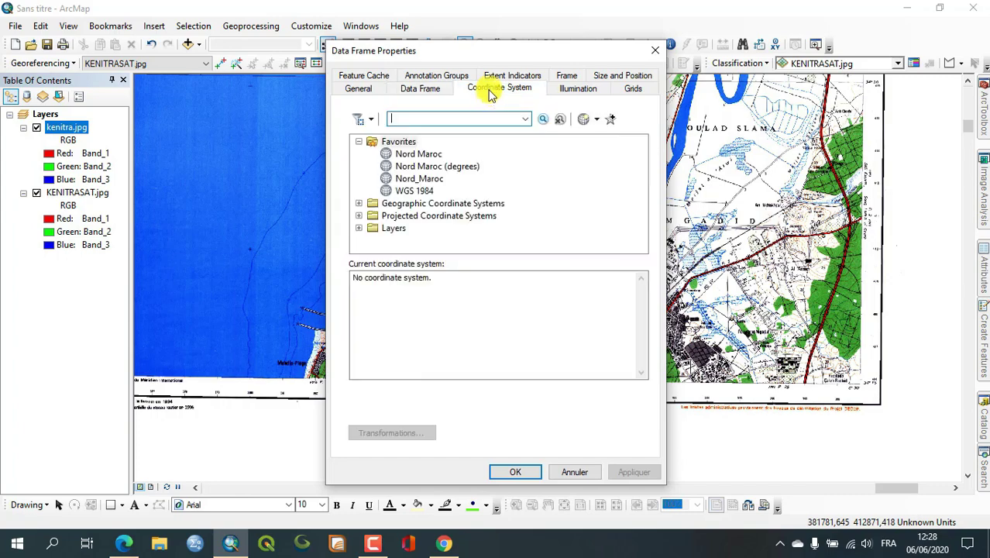
click(454, 166)
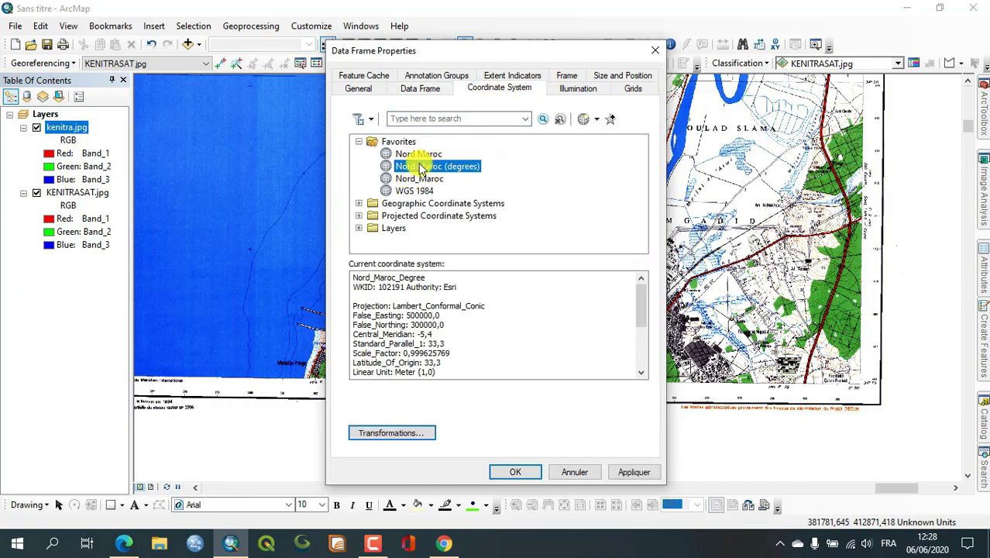
click(521, 472)
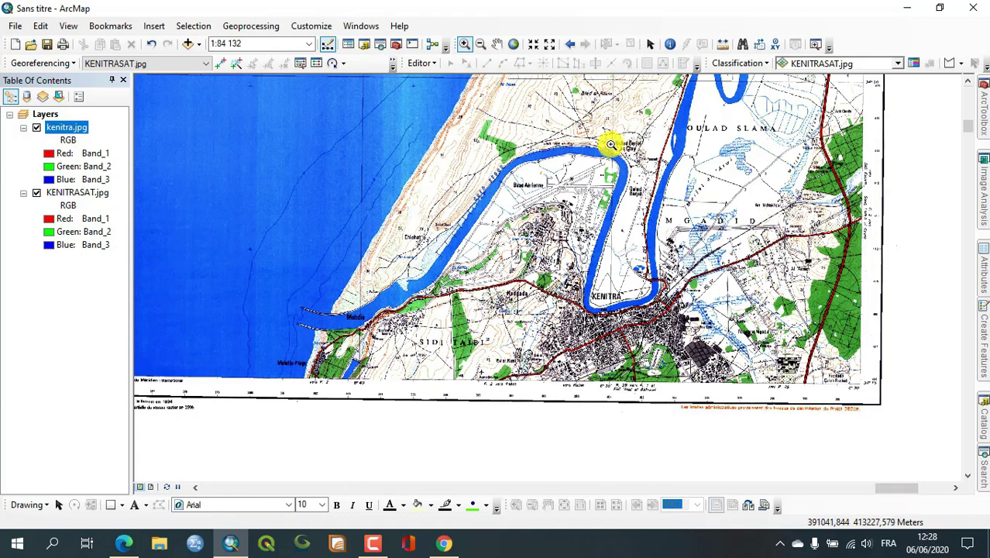
Choose KENITRASAT.jpg as the georeferencing layer and fit it to the current display of the Kenitra map
click(496, 44)
drag(507, 195, 432, 211)
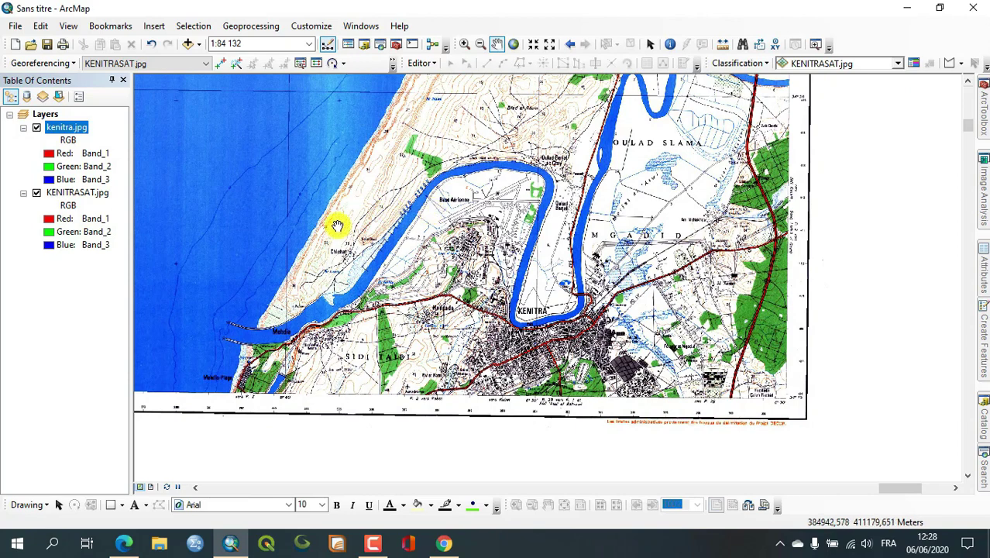
click(100, 63)
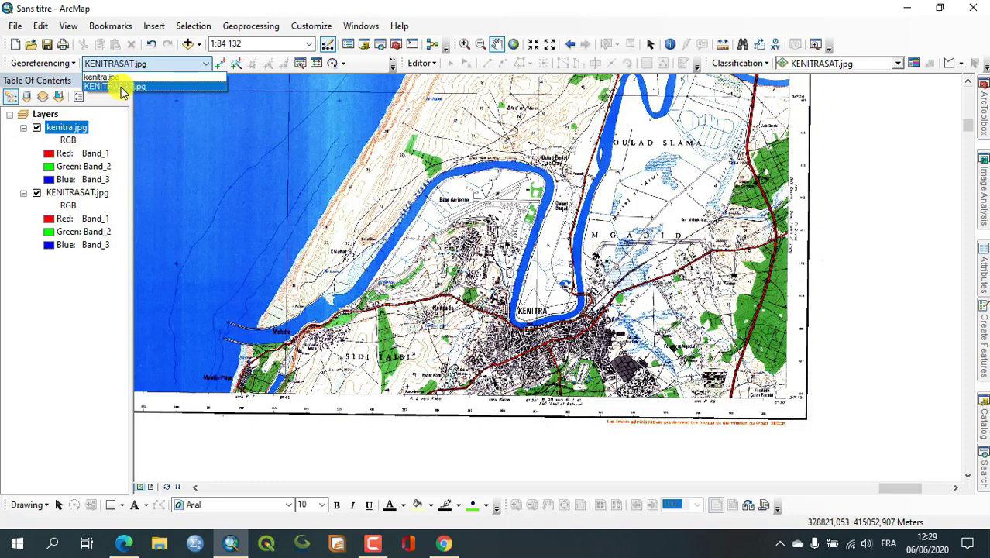
click(121, 91)
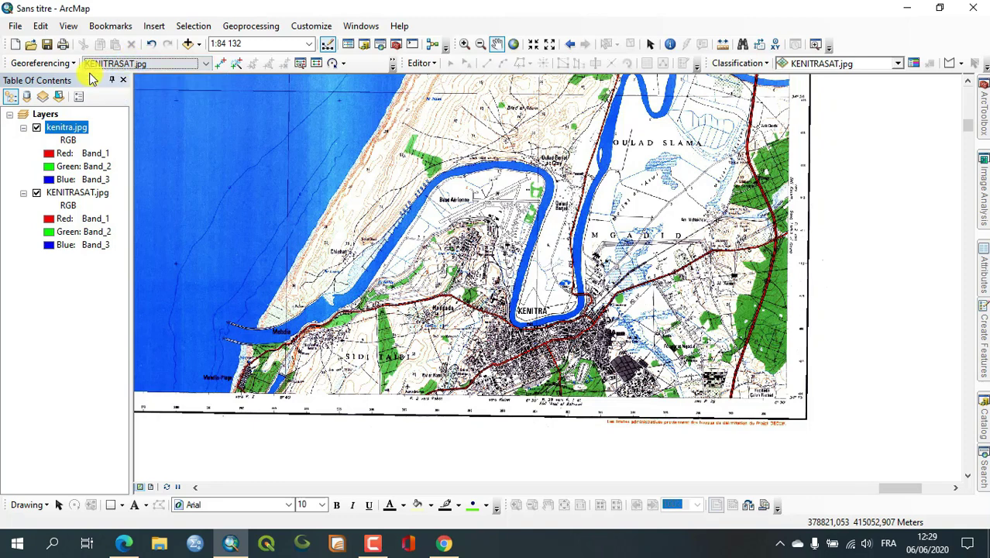
click(62, 66)
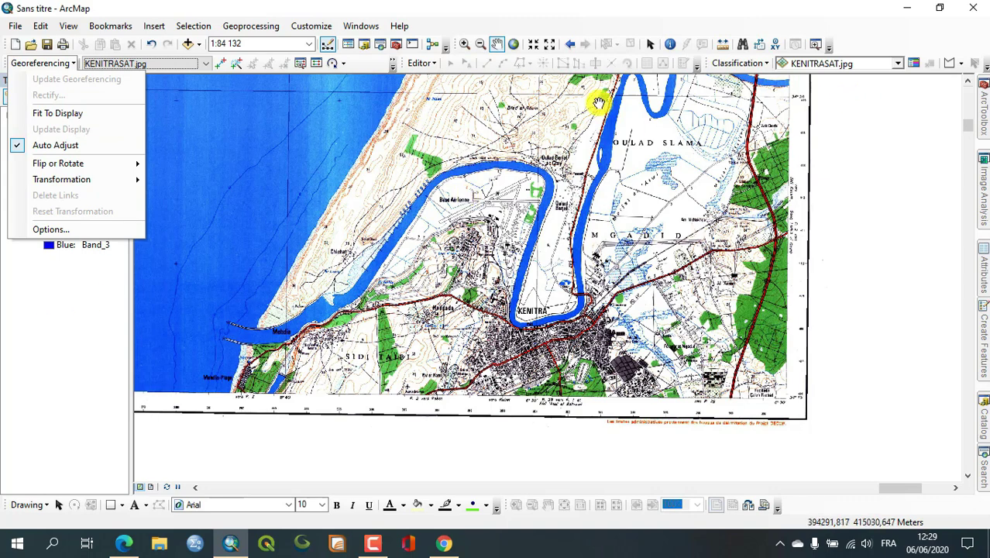
click(59, 65)
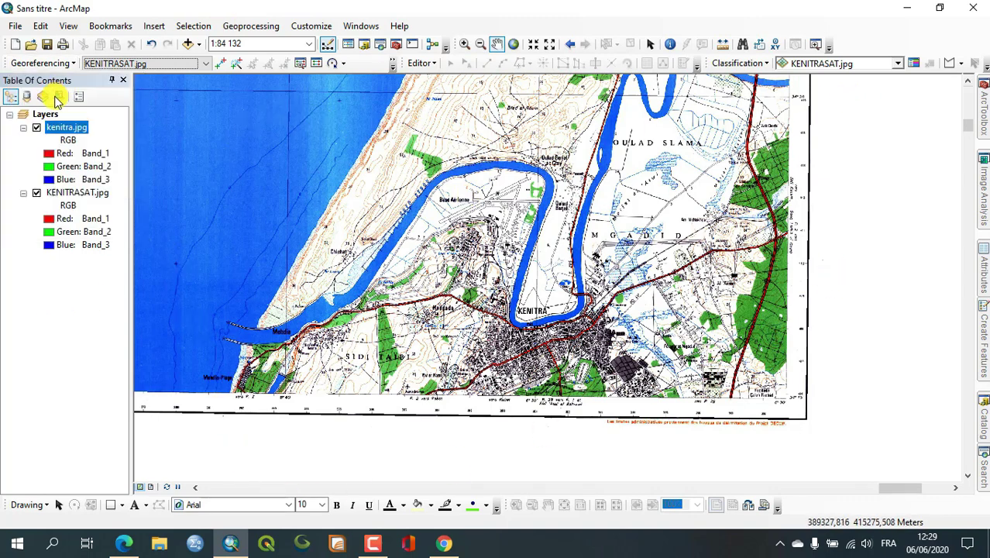
click(70, 64)
click(62, 113)
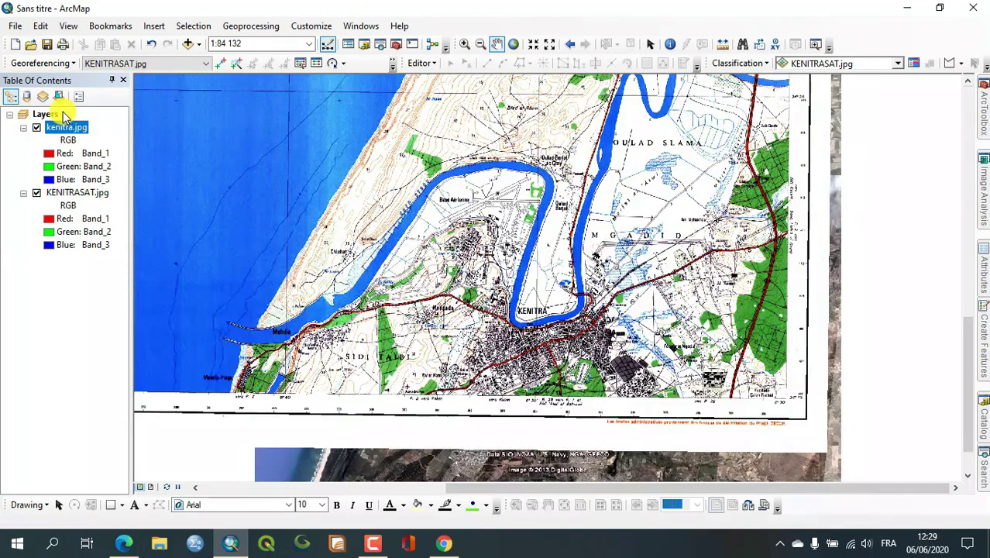
Move kenitra.jpg below KENITRASAT.jpg in the layer order and toggle the satellite image off and on to compare them
drag(66, 128, 54, 273)
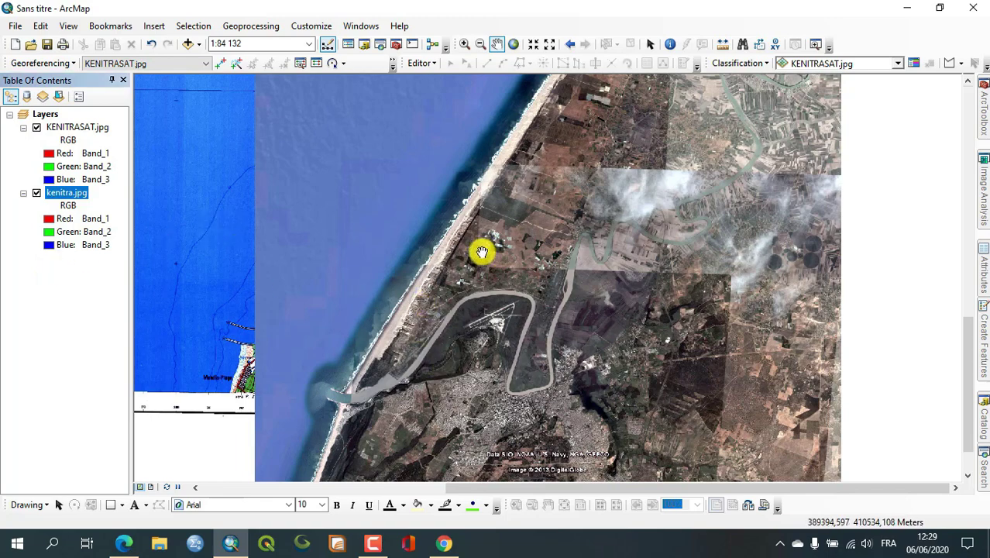
click(37, 129)
click(37, 128)
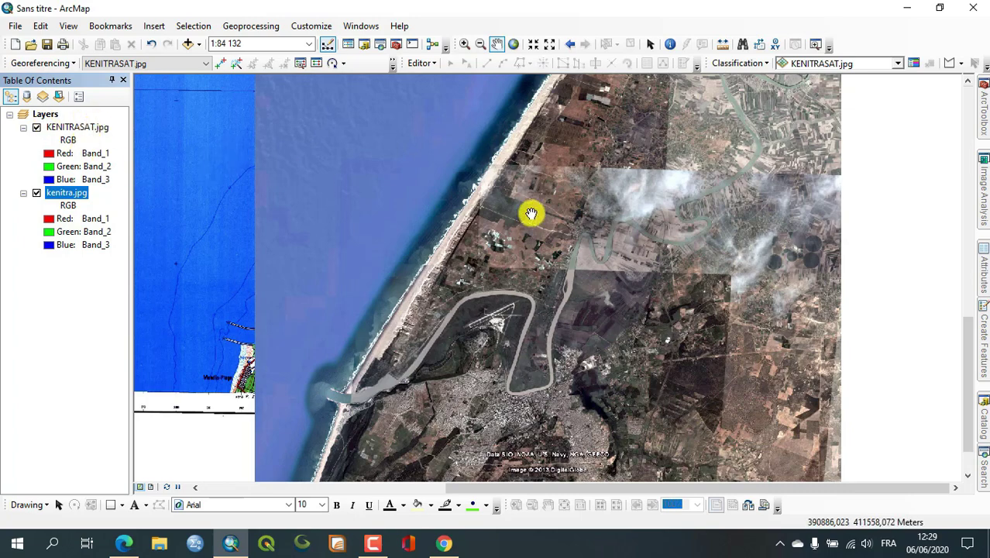
click(303, 65)
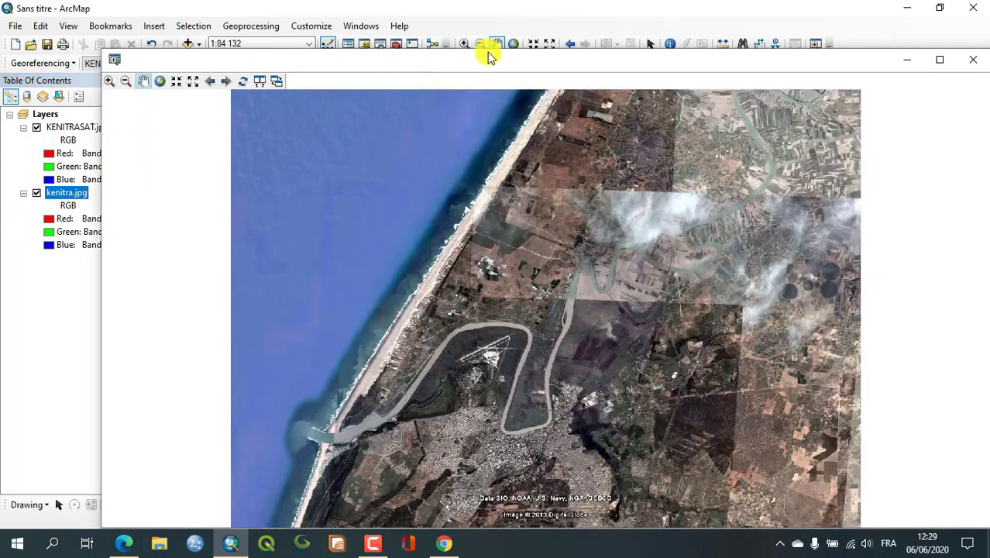
drag(486, 59, 712, 49)
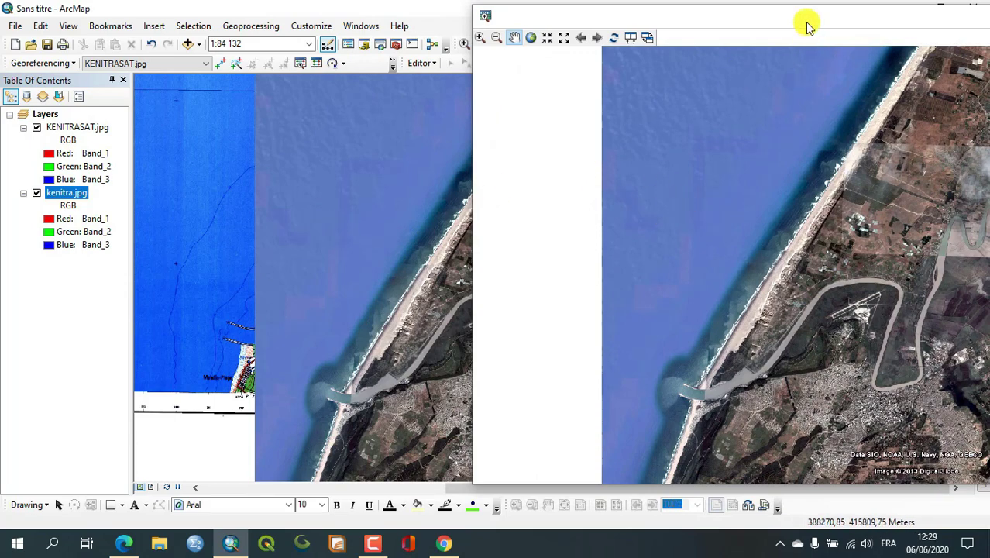
drag(806, 22, 497, 22)
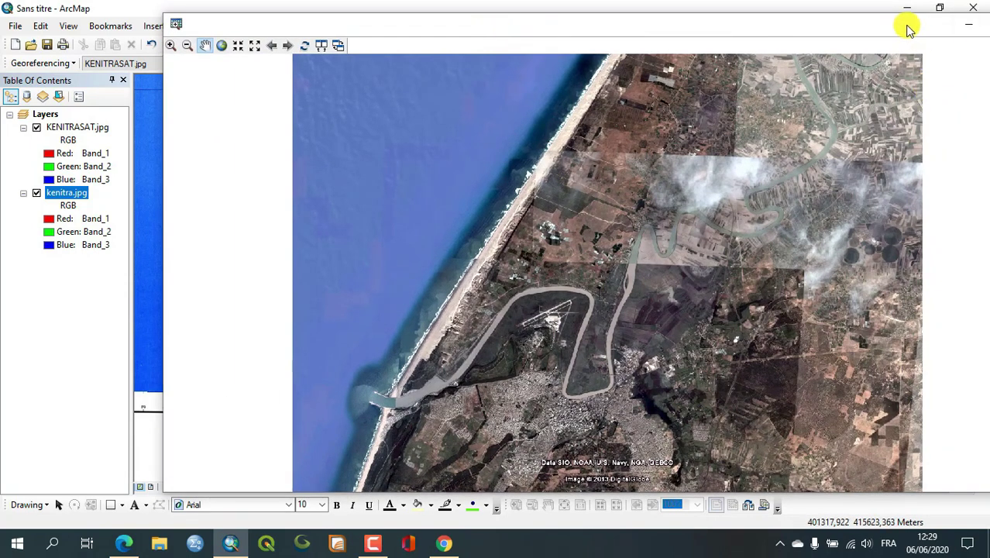
click(904, 24)
click(974, 22)
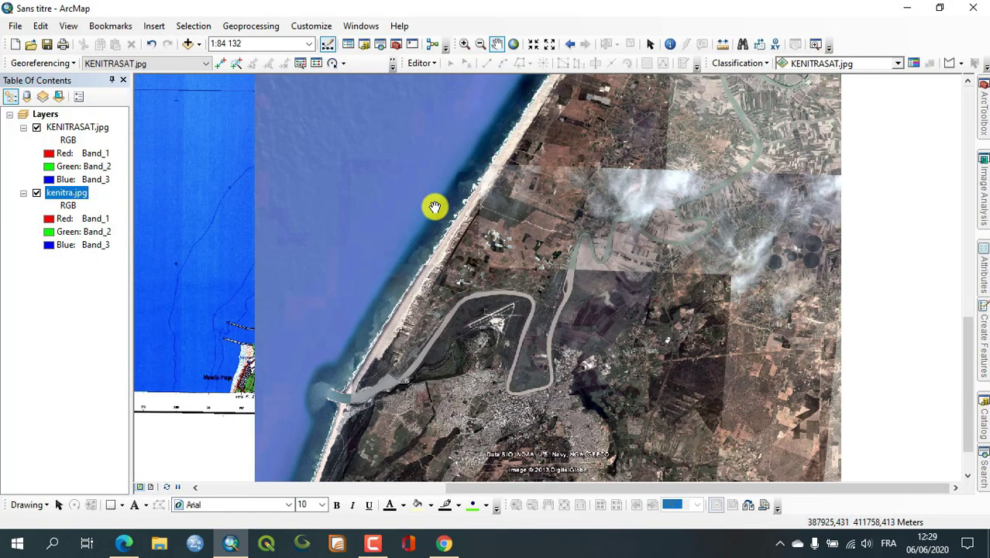
Place the source point of the first control point on KENITRASAT.jpg at the seaward tip of the northern jetty
click(464, 45)
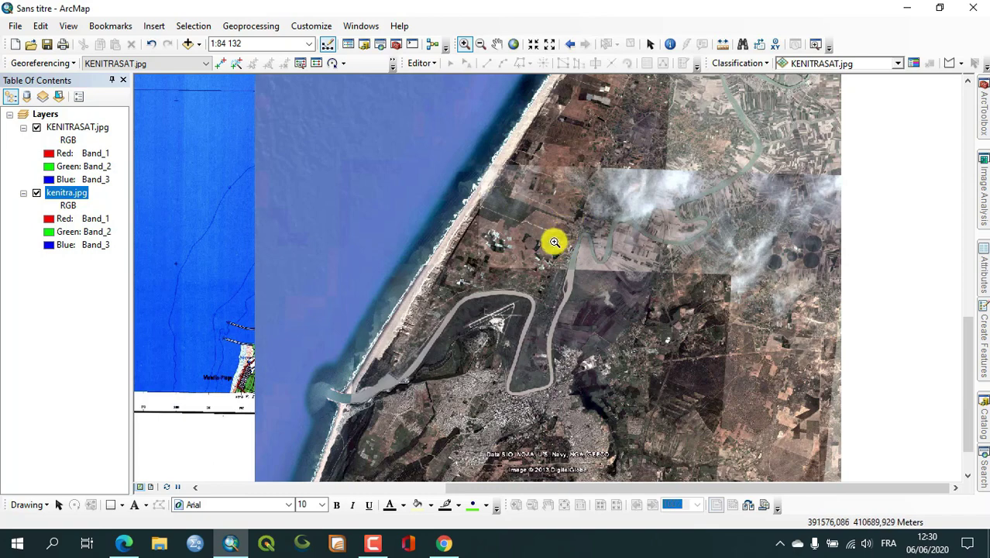
click(36, 127)
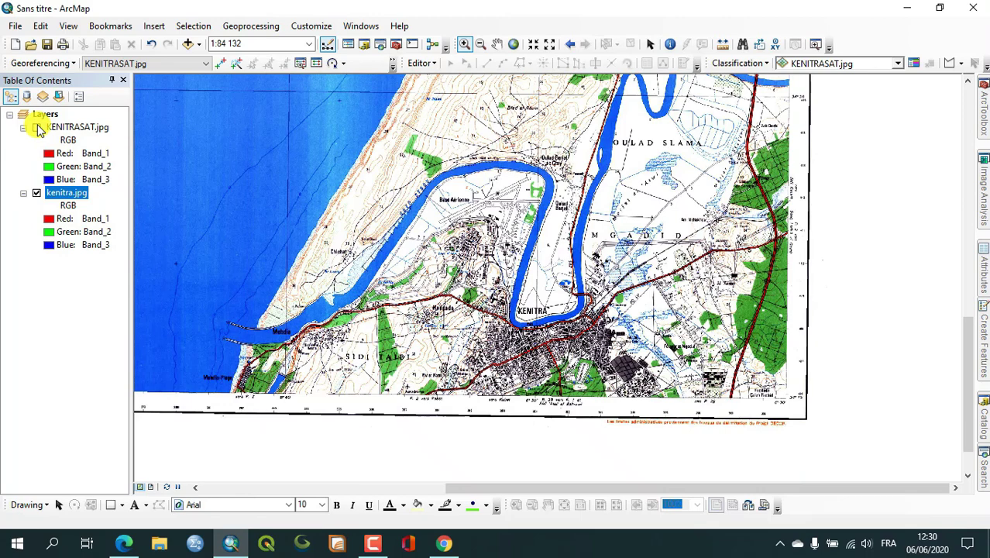
click(36, 127)
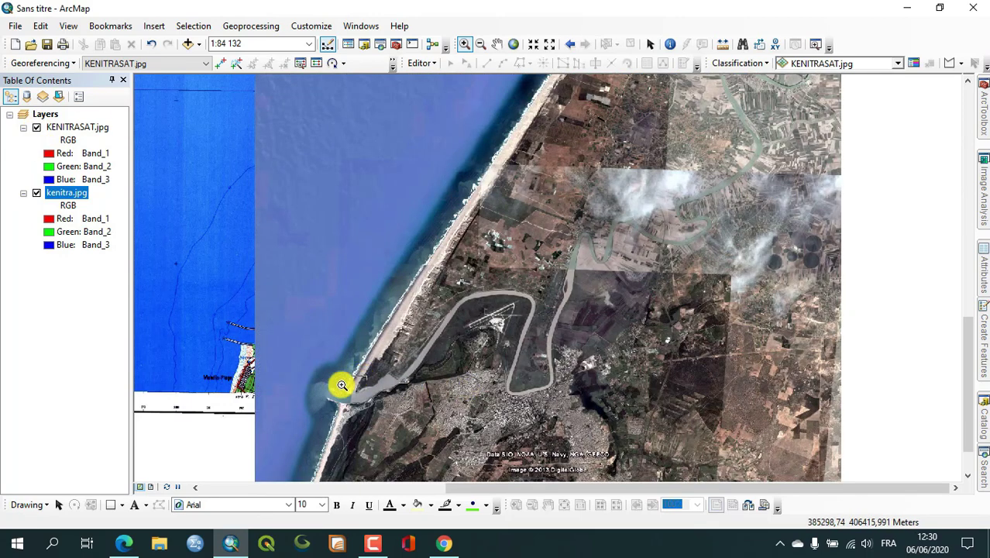
drag(339, 382, 301, 413)
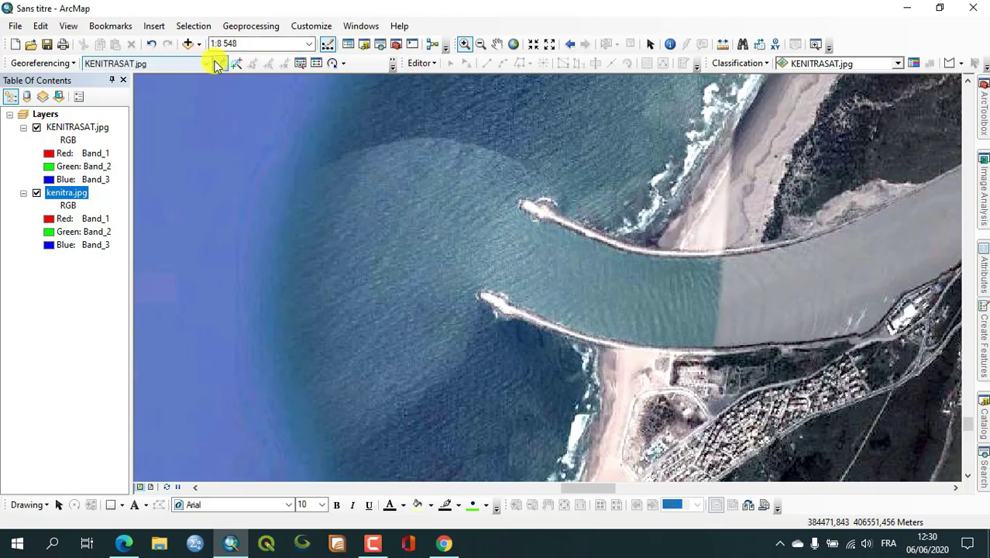
click(221, 63)
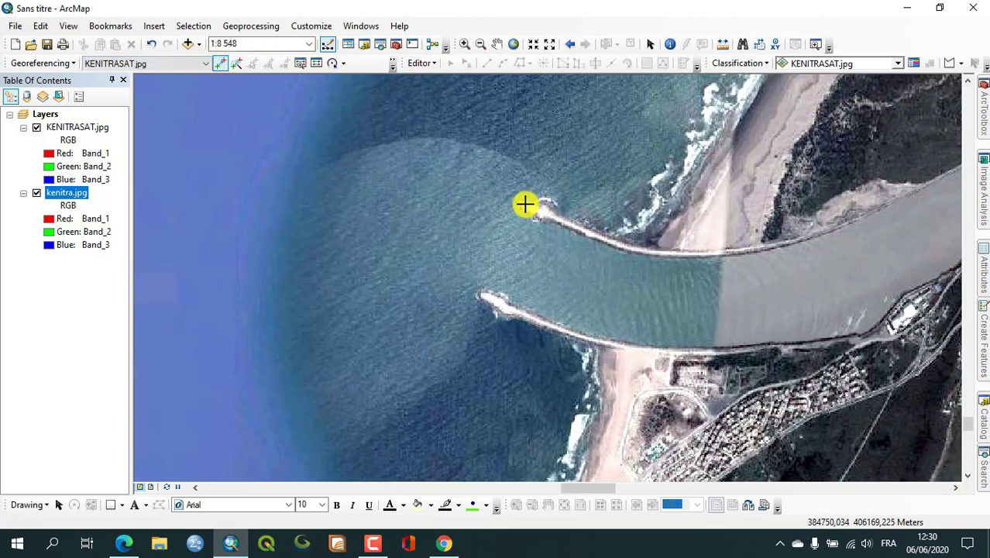
click(524, 203)
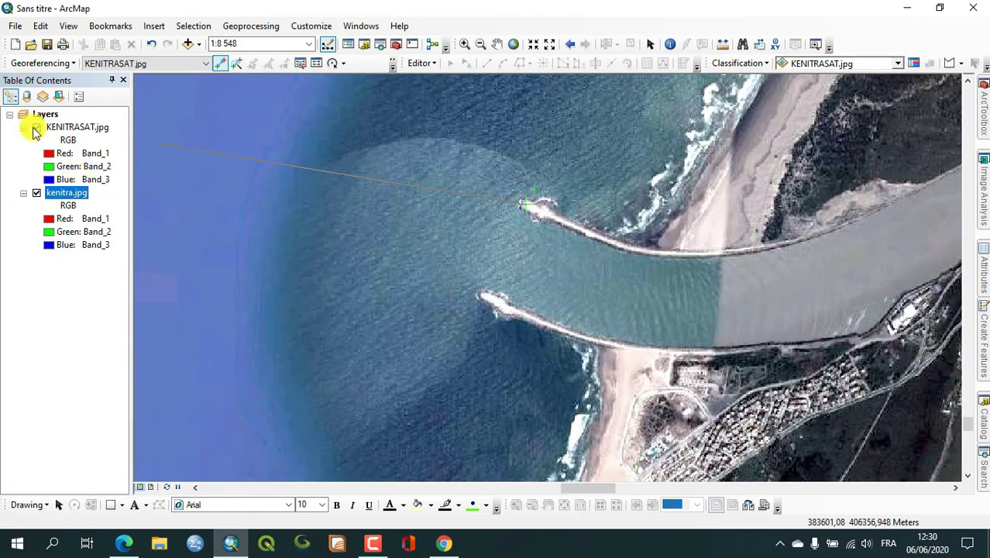
Hide KENITRASAT.jpg and link the first control point to the seaward end of the northern jetty at Mehdia on kenitra.jpg
click(35, 129)
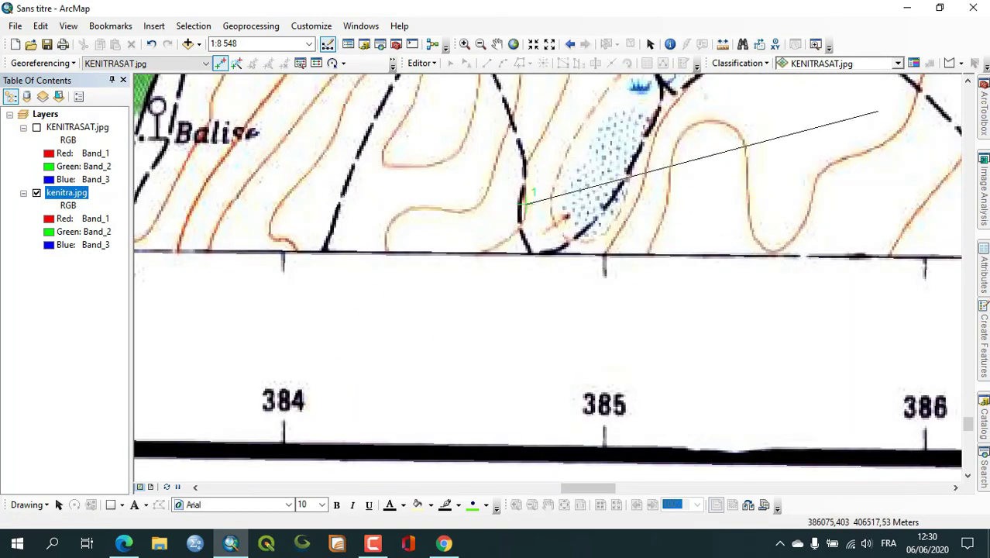
click(502, 42)
drag(311, 168, 559, 368)
drag(338, 224, 696, 323)
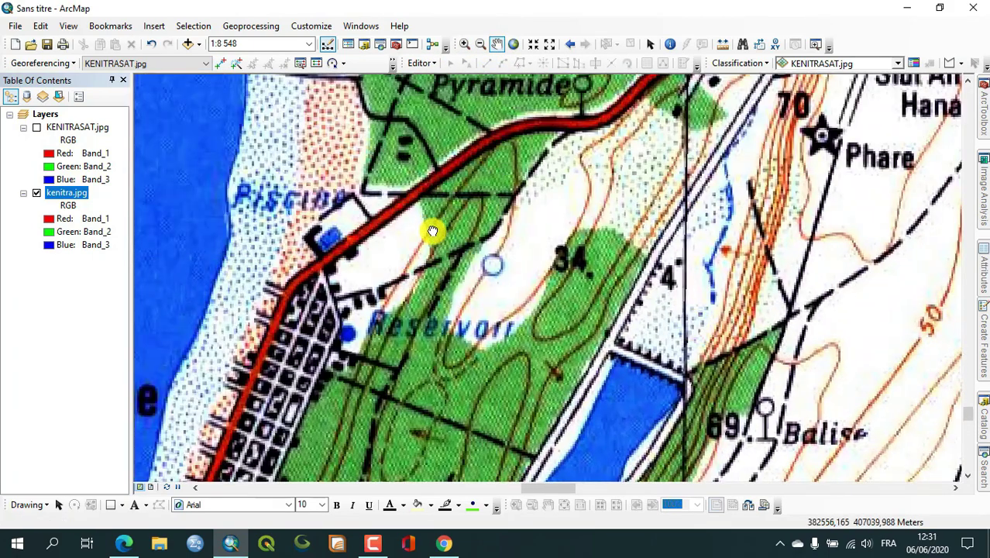
drag(432, 231, 511, 387)
drag(364, 155, 444, 305)
drag(451, 251, 535, 349)
drag(516, 241, 568, 207)
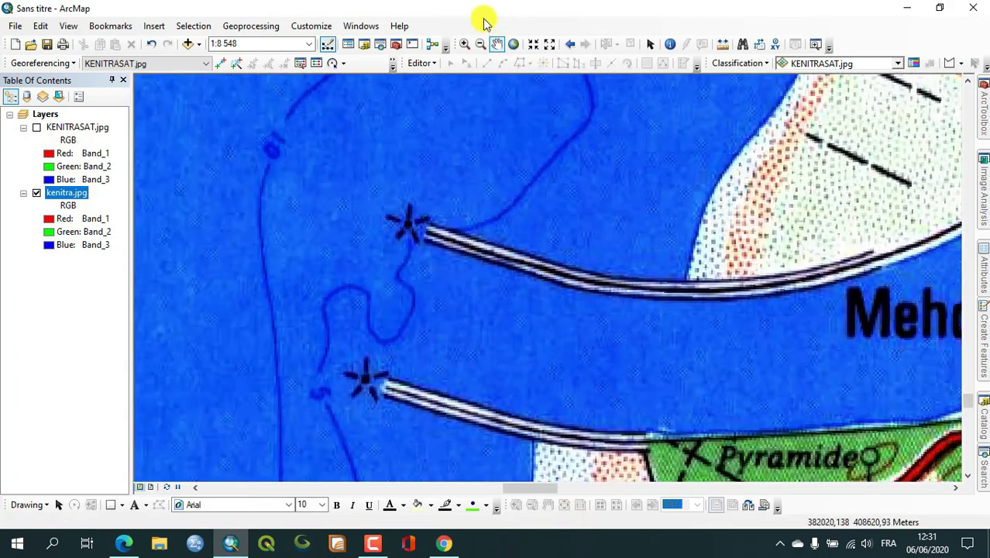
click(220, 63)
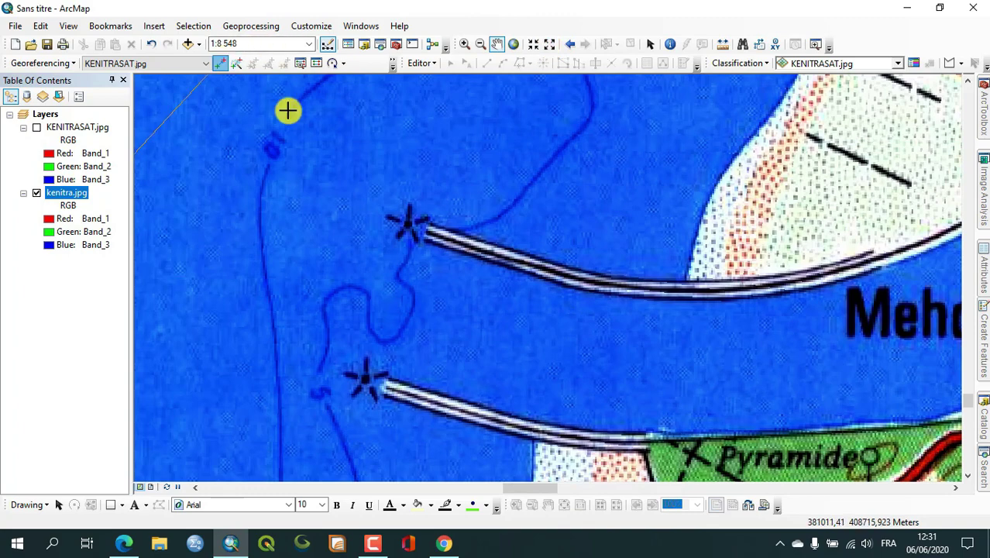
click(427, 232)
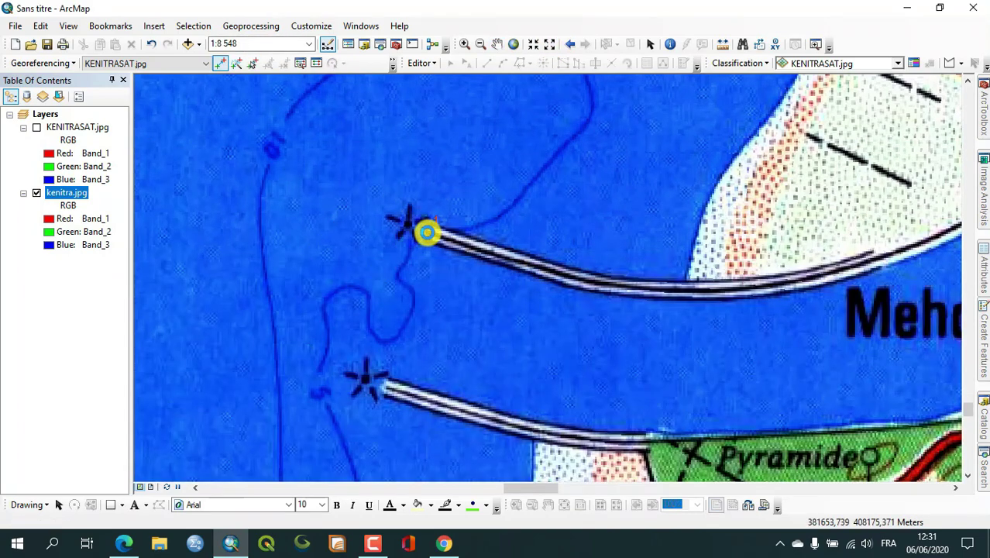
Add a second control point linking the southern jetty's tip on the satellite image to the same jetty's tip on the topographic map
click(36, 127)
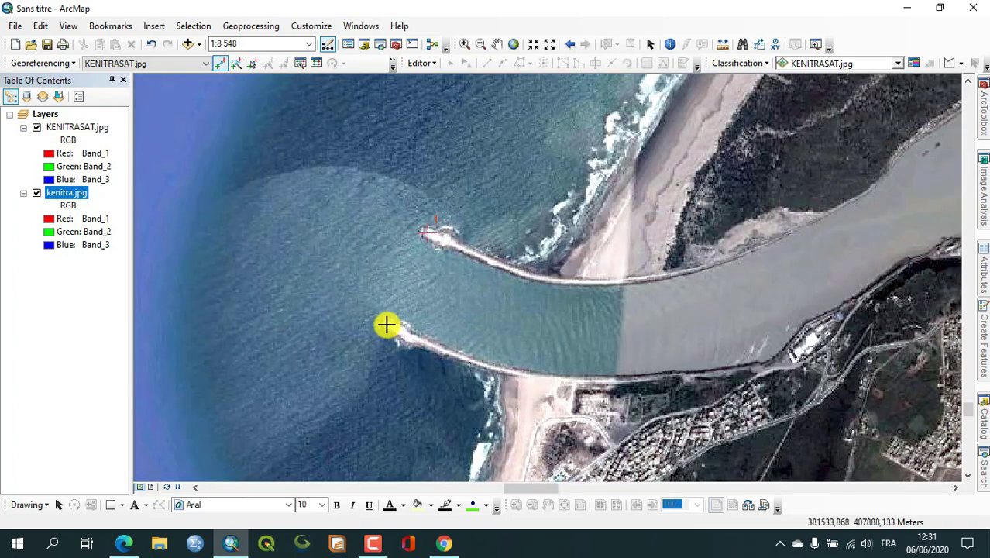
click(383, 323)
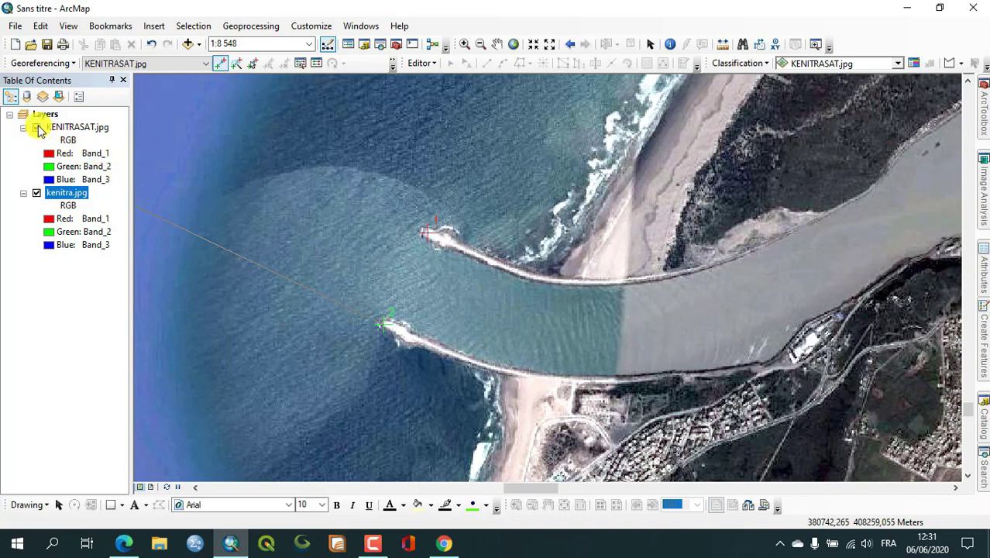
click(36, 128)
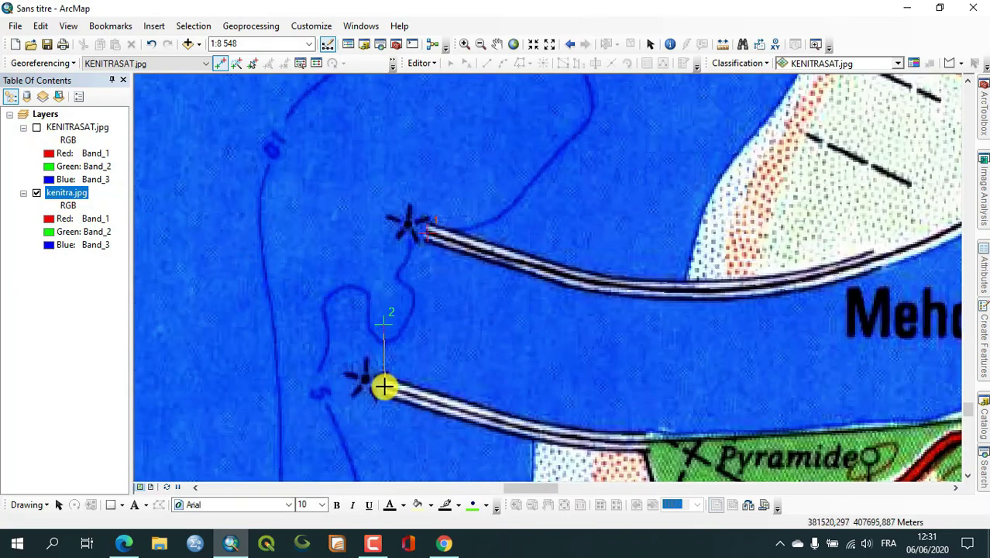
click(385, 388)
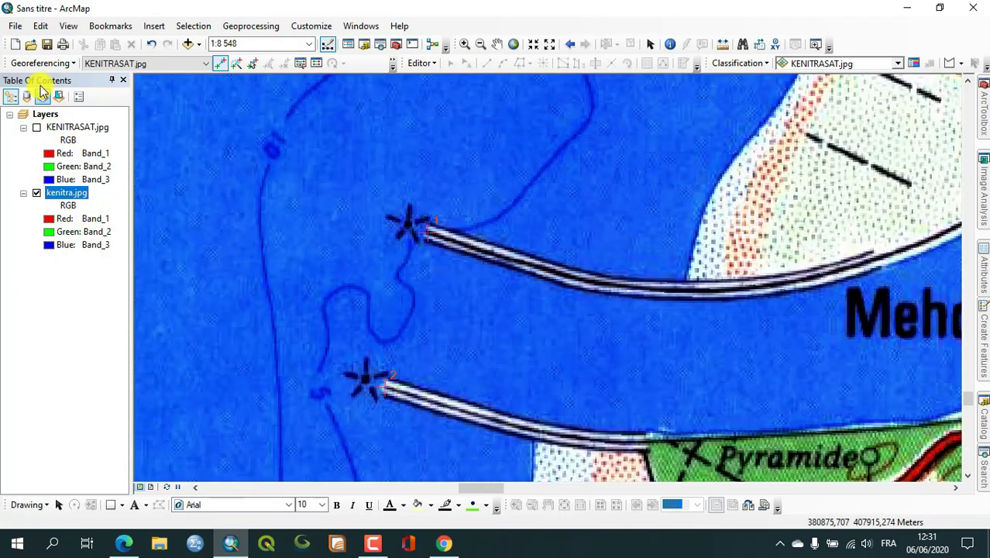
Show KENITRASAT.jpg and place the third control point's source where the airfield's diagonal taxiway crosses the east-west runway
click(36, 128)
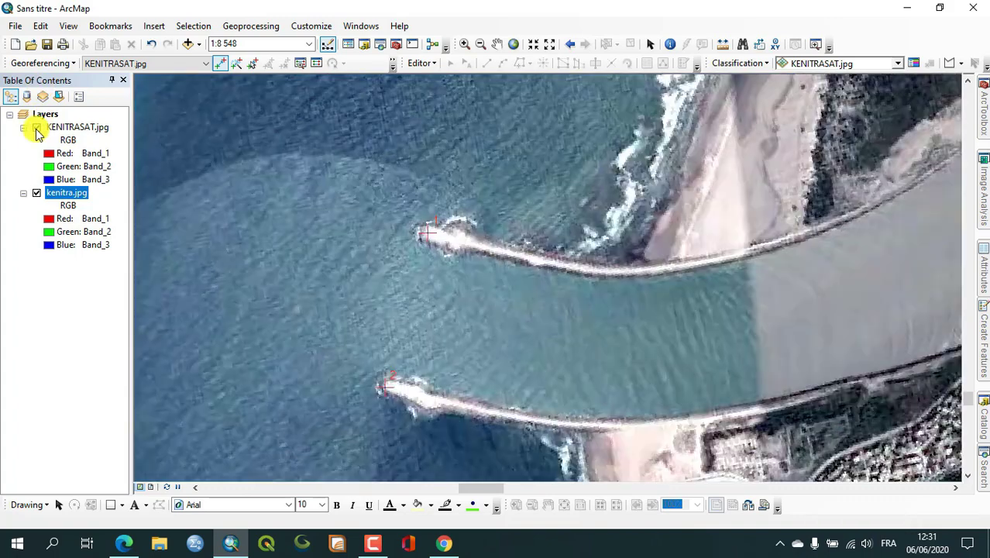
click(513, 44)
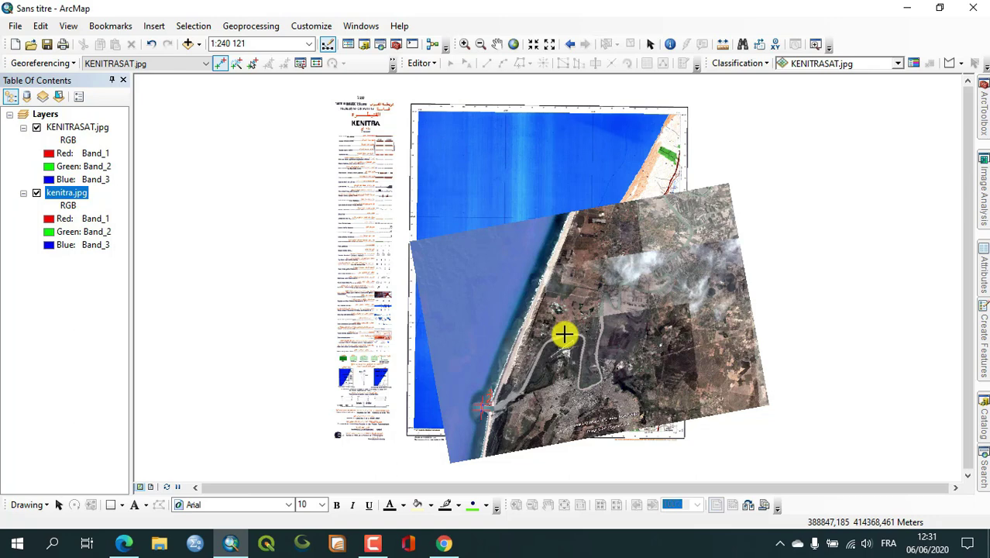
click(465, 43)
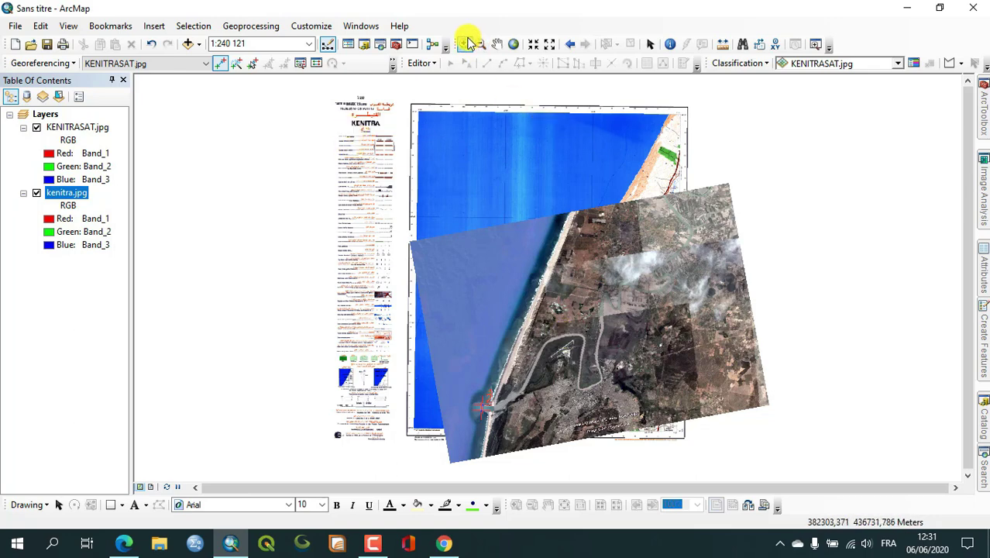
drag(588, 332, 534, 365)
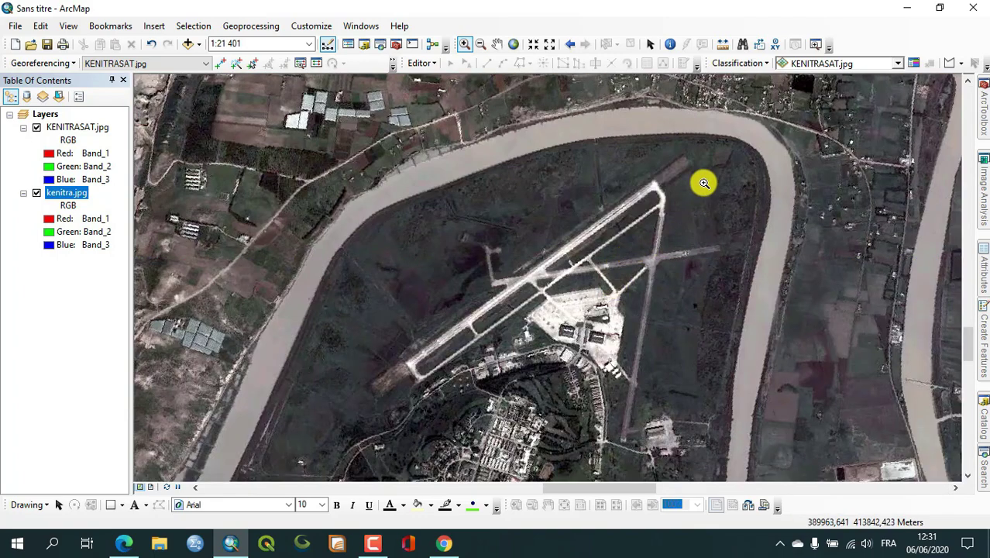
drag(703, 181, 472, 317)
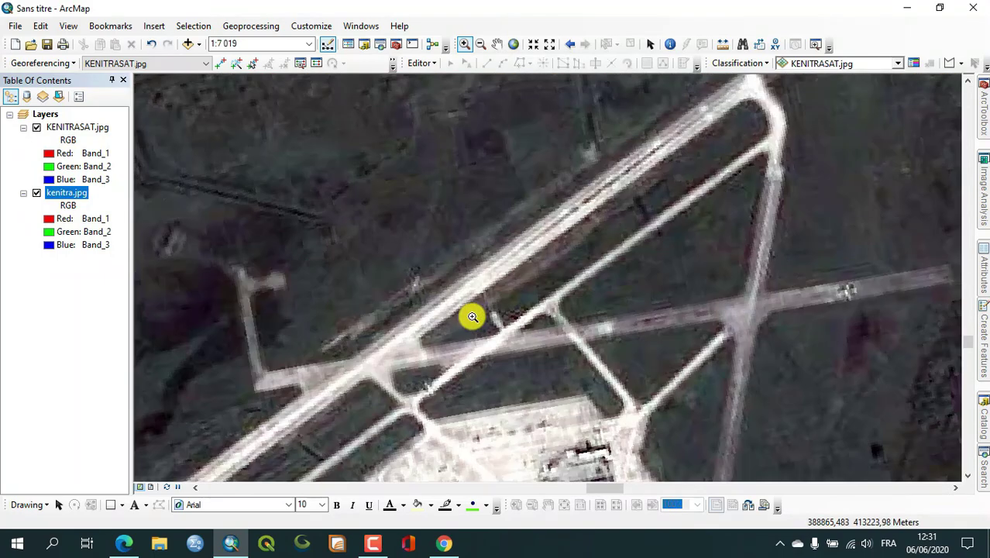
click(217, 65)
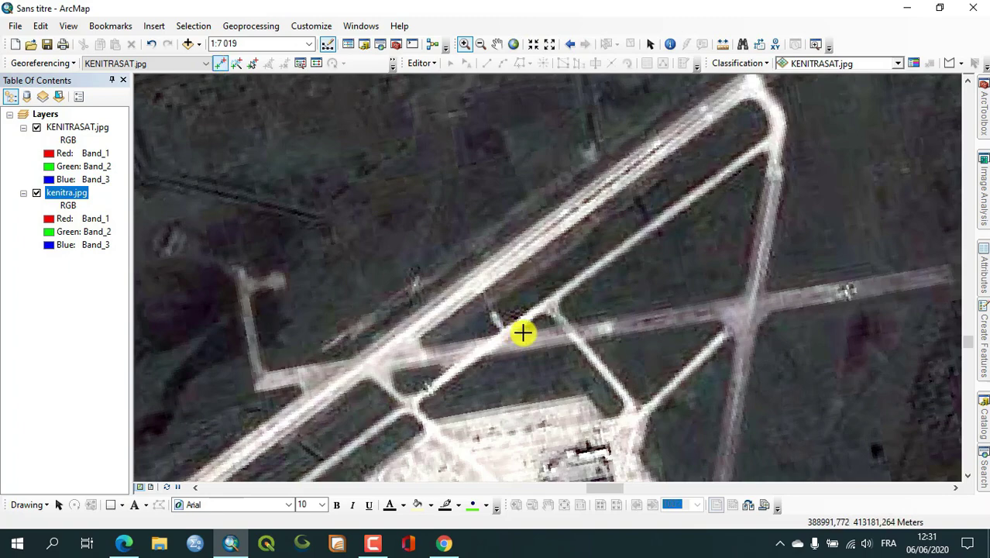
click(517, 333)
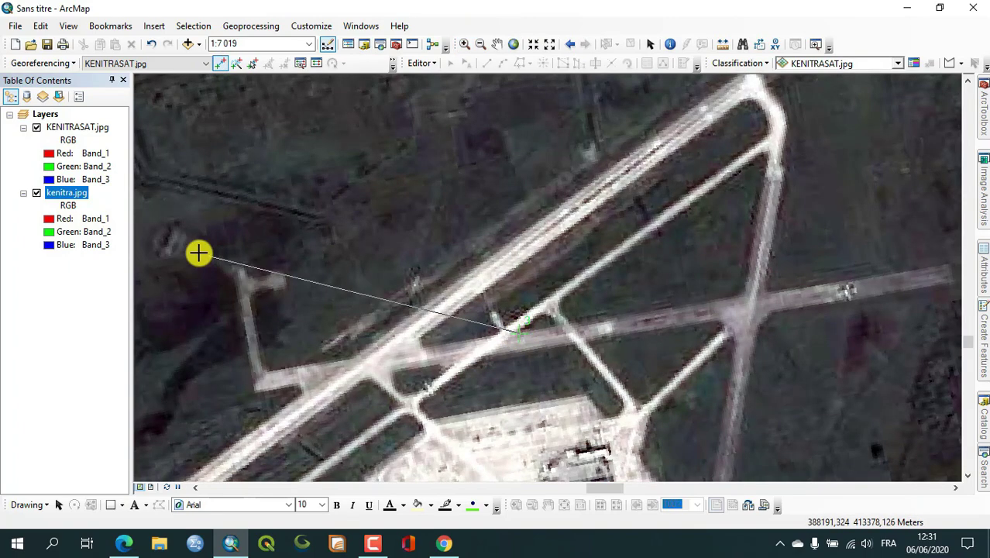
Hide the satellite image and link the third control point to the matching taxiway and runway crossing at Base Aérienne on the topographic map
click(36, 128)
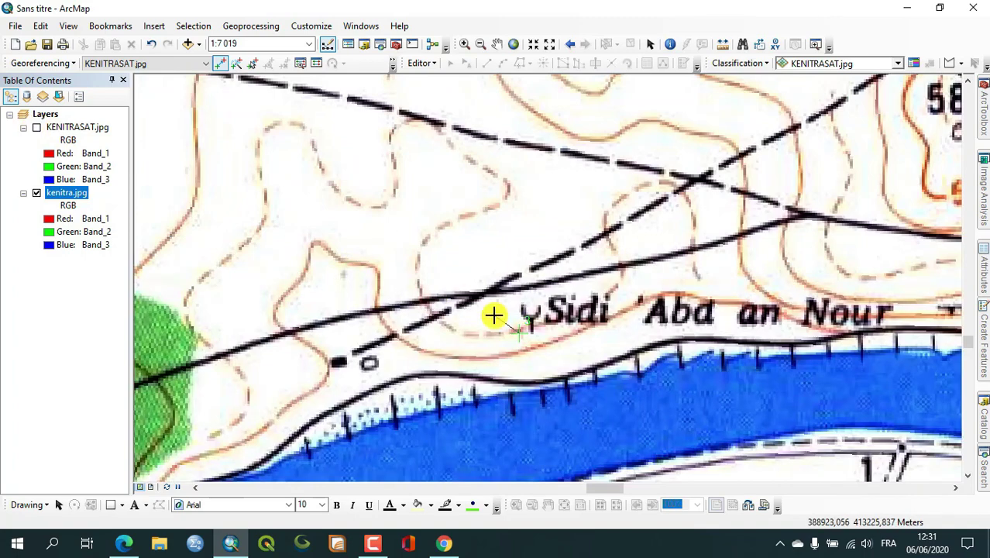
key(Down)
key(Down)
key(Down)
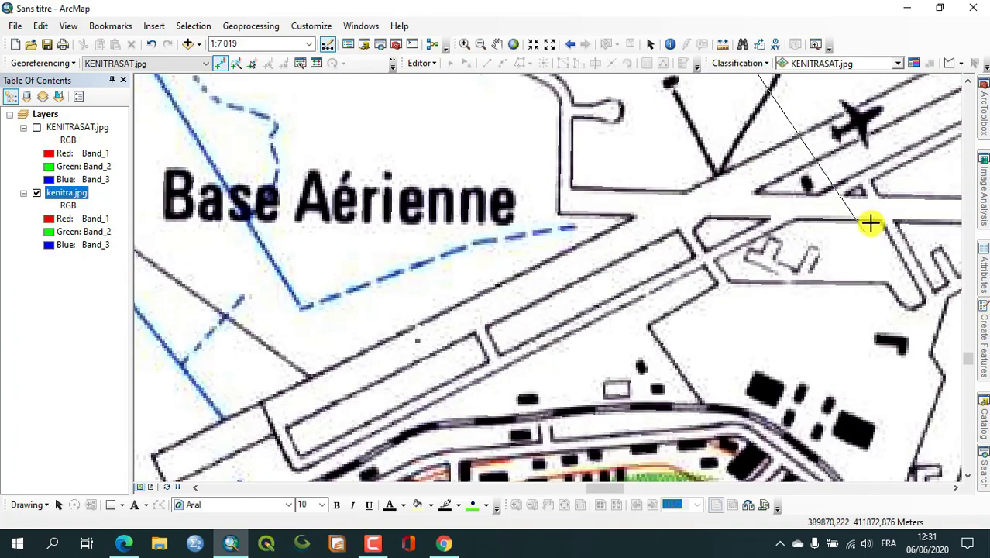
key(Left)
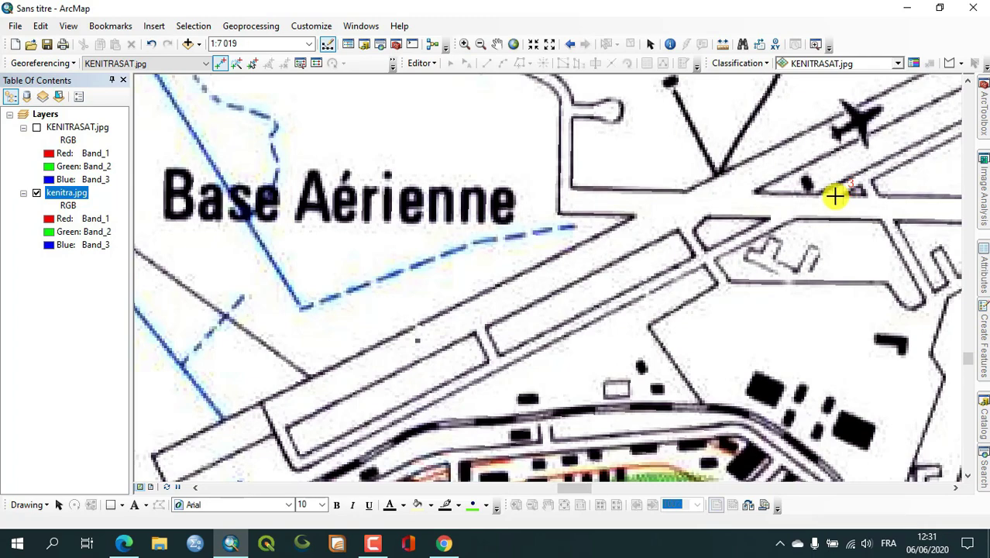
Add a fourth control point at the western corner of the same taxiway crossing on both images, and toggle KENITRASAT.jpg to compare the alignment
click(36, 127)
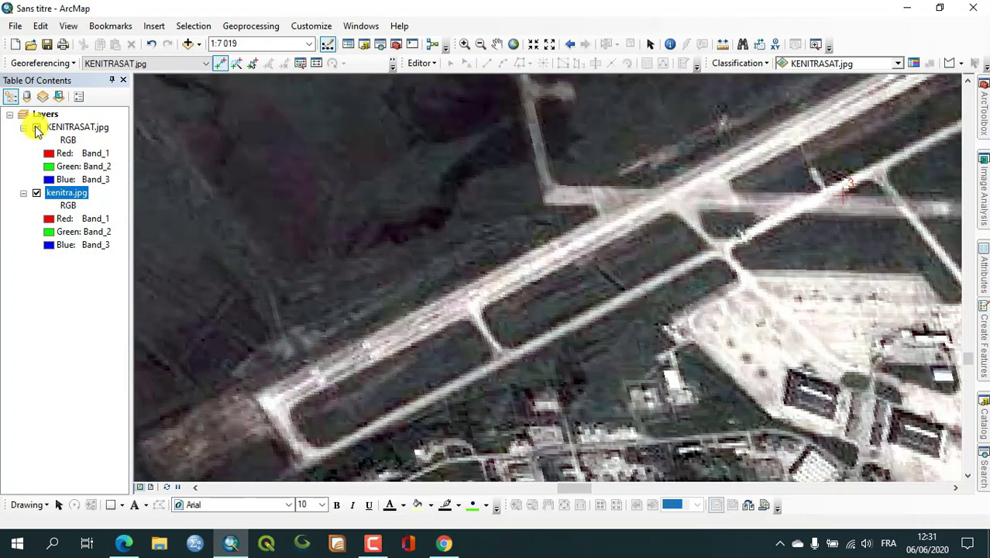
click(771, 213)
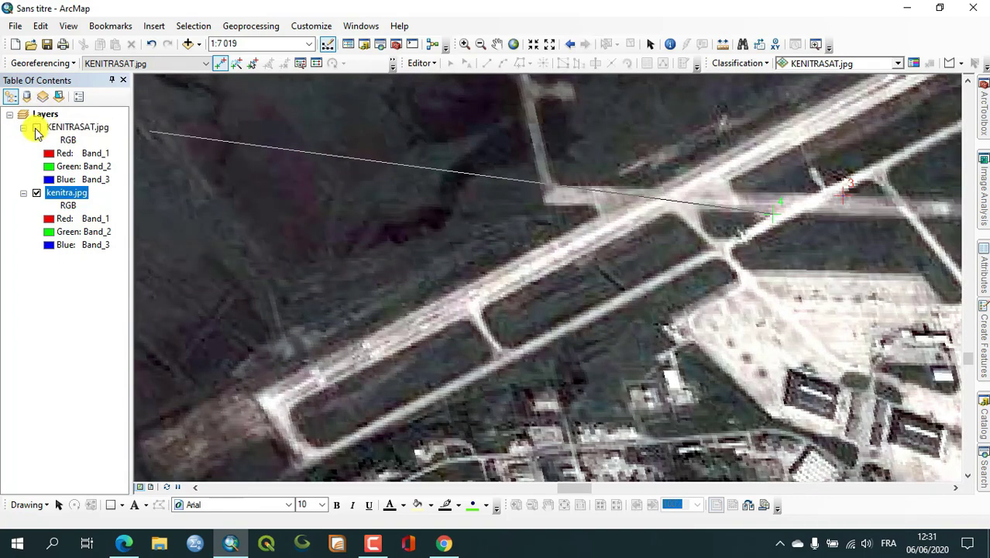
click(37, 128)
click(768, 217)
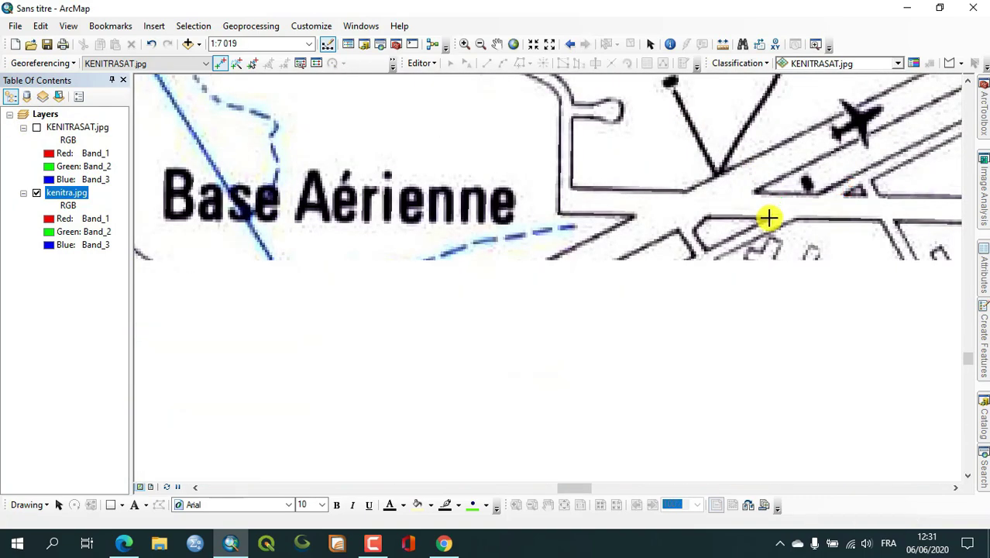
click(36, 128)
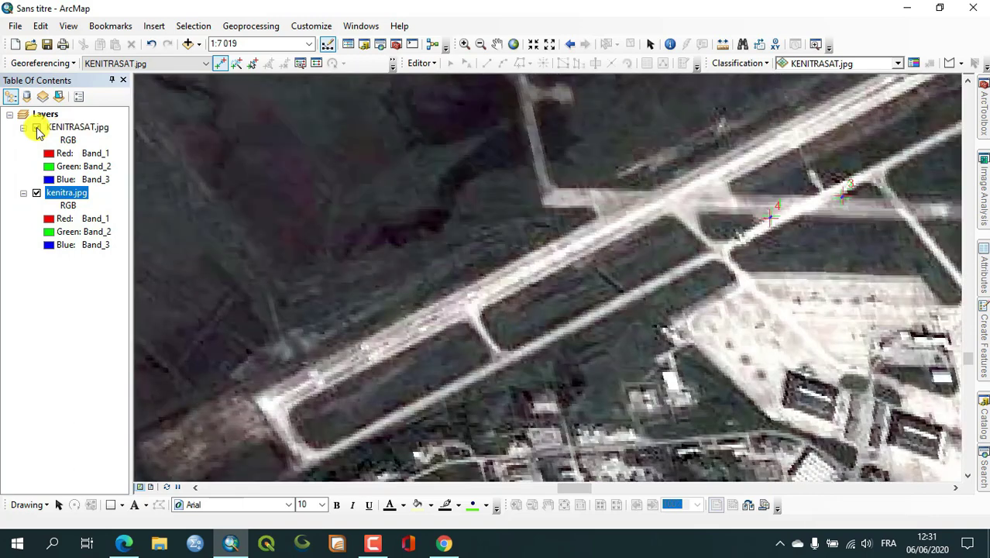
click(36, 127)
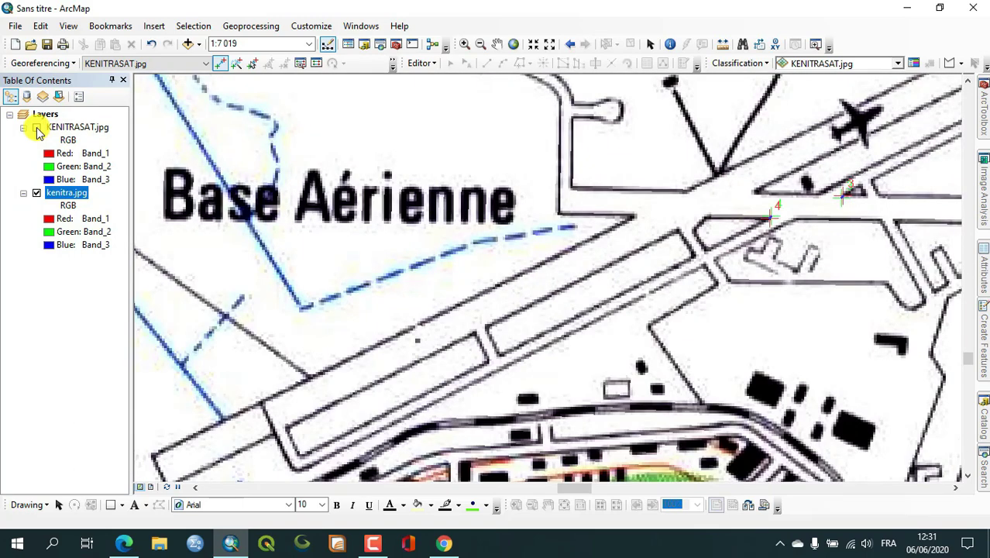
click(36, 128)
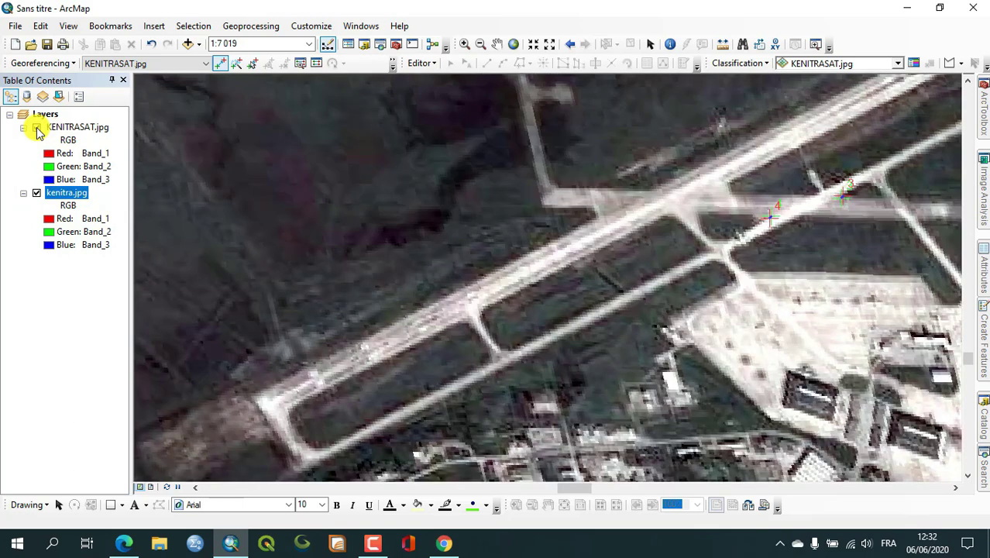
Add a fifth control point at the northeastern corner of the airfield's apron on both images, and toggle KENITRASAT.jpg to compare the alignment
click(36, 128)
click(37, 128)
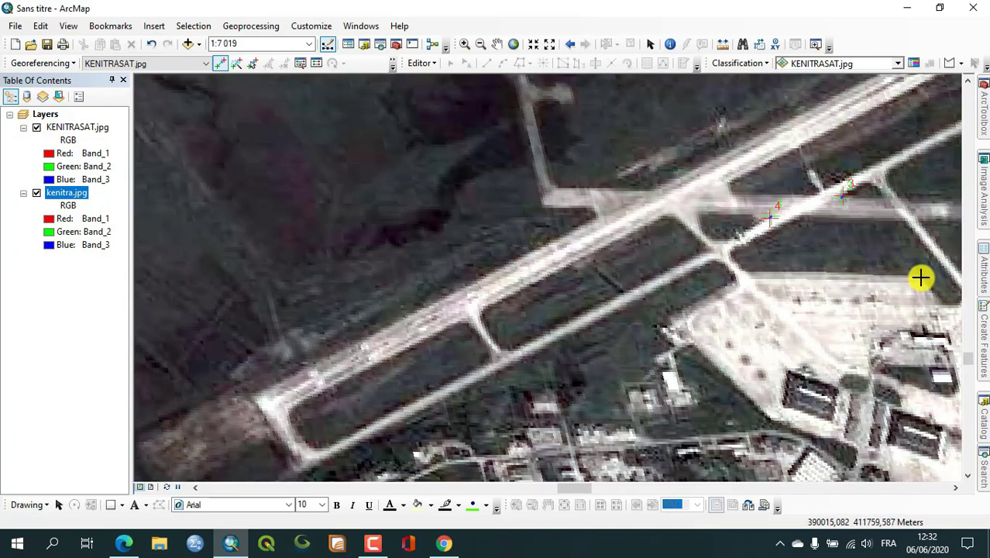
click(921, 277)
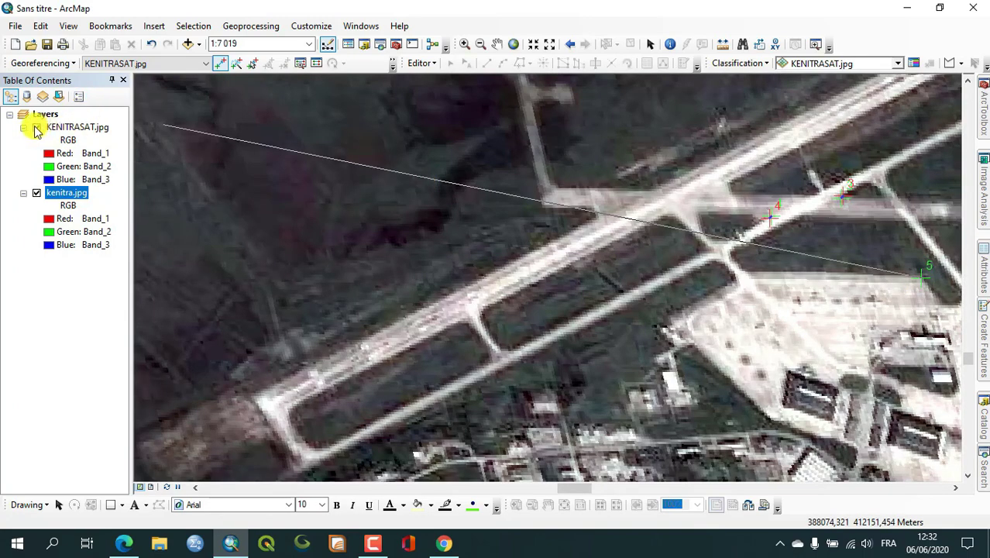
click(37, 128)
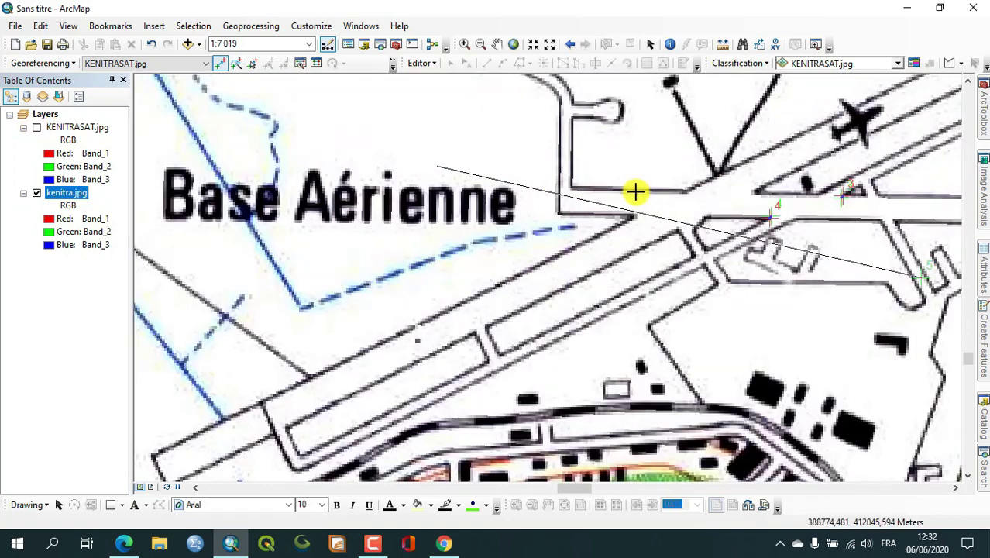
click(885, 281)
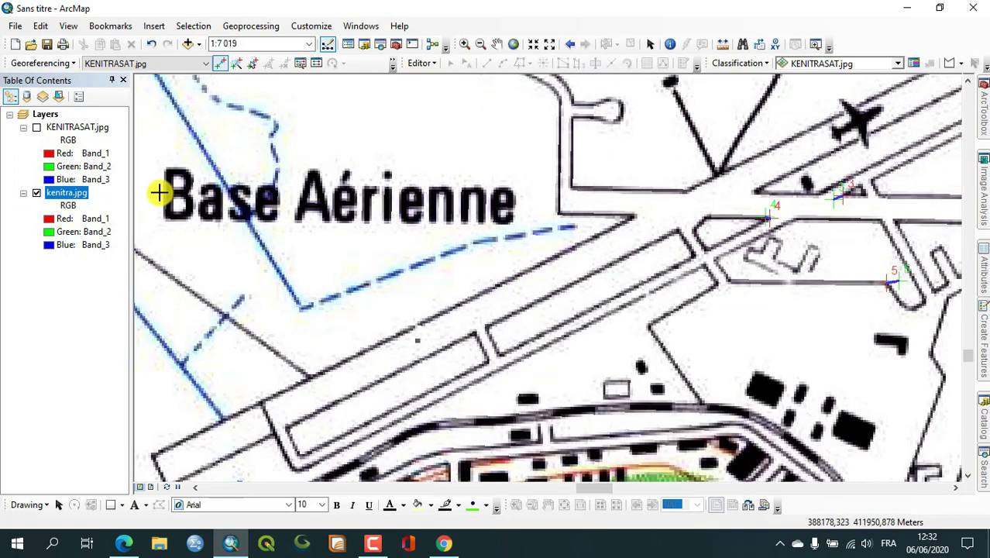
click(38, 129)
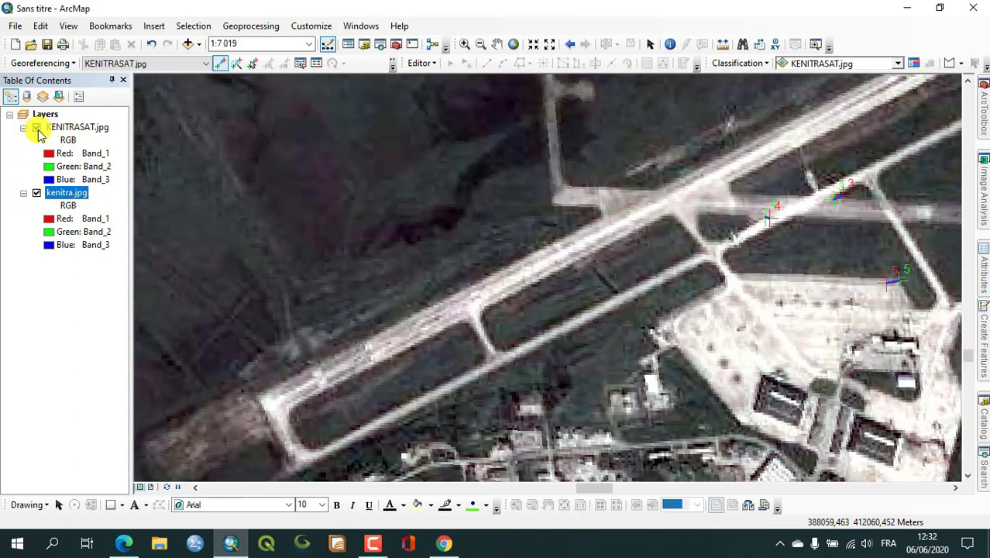
click(38, 129)
click(38, 129)
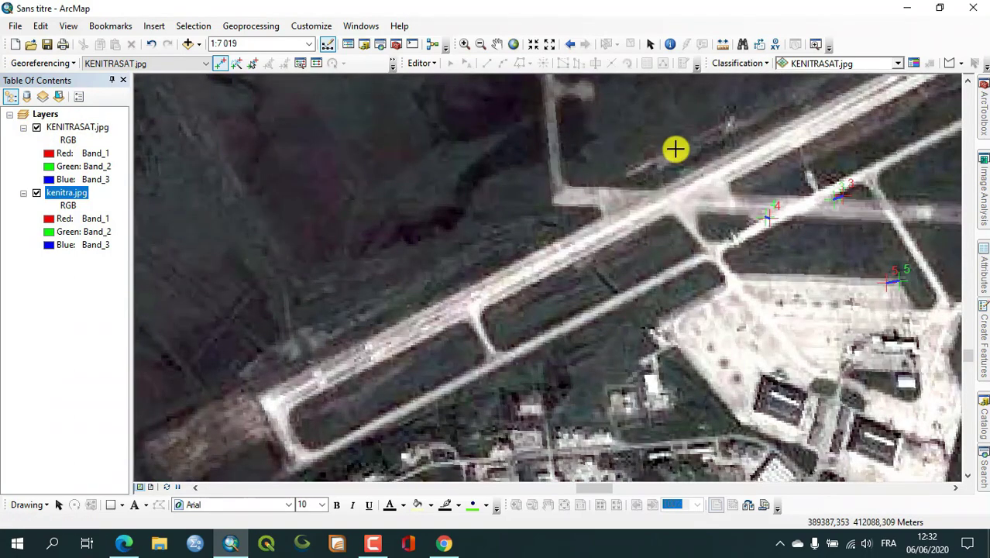
Add a sixth control point where the east-west runway's northern edge meets the main diagonal runway on both images, and show KENITRASAT.jpg again
click(661, 188)
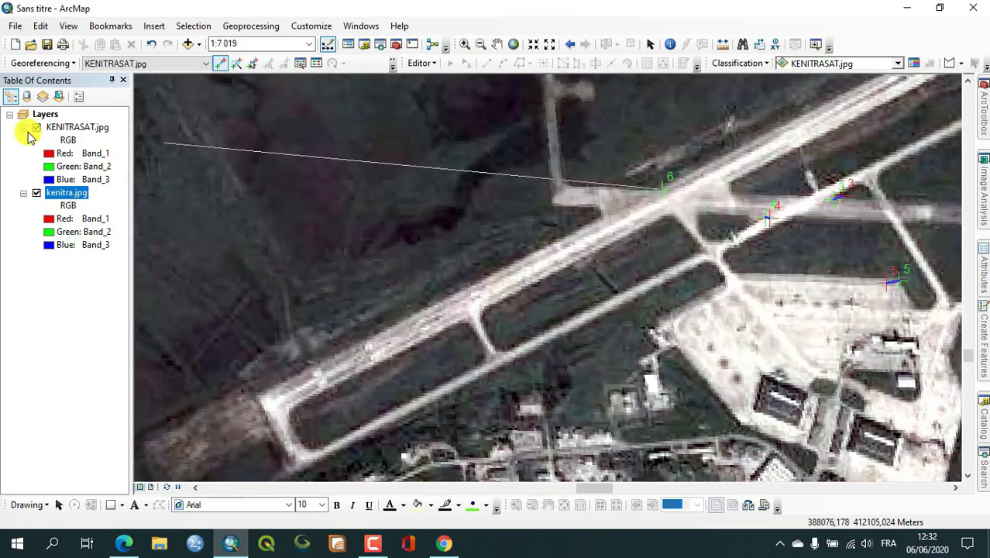
click(37, 128)
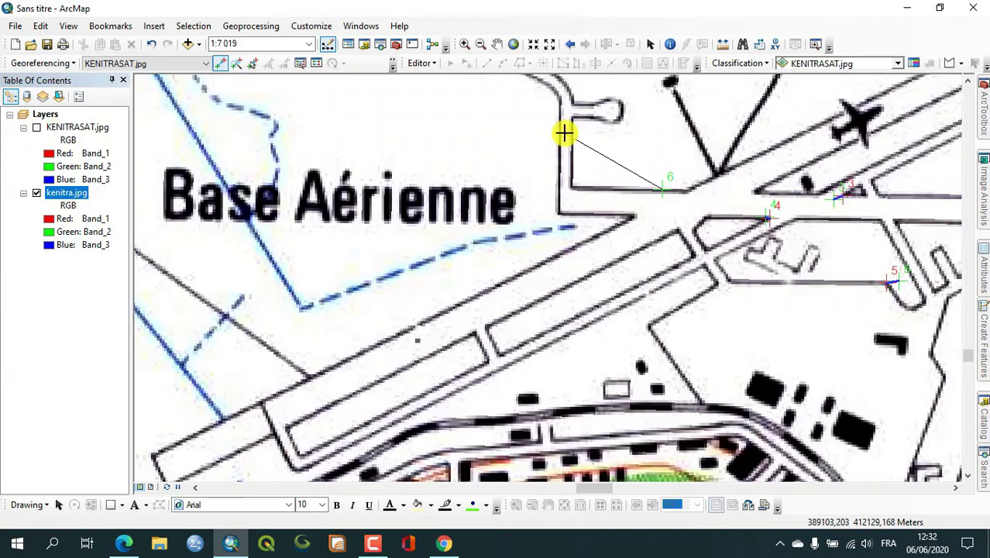
click(684, 191)
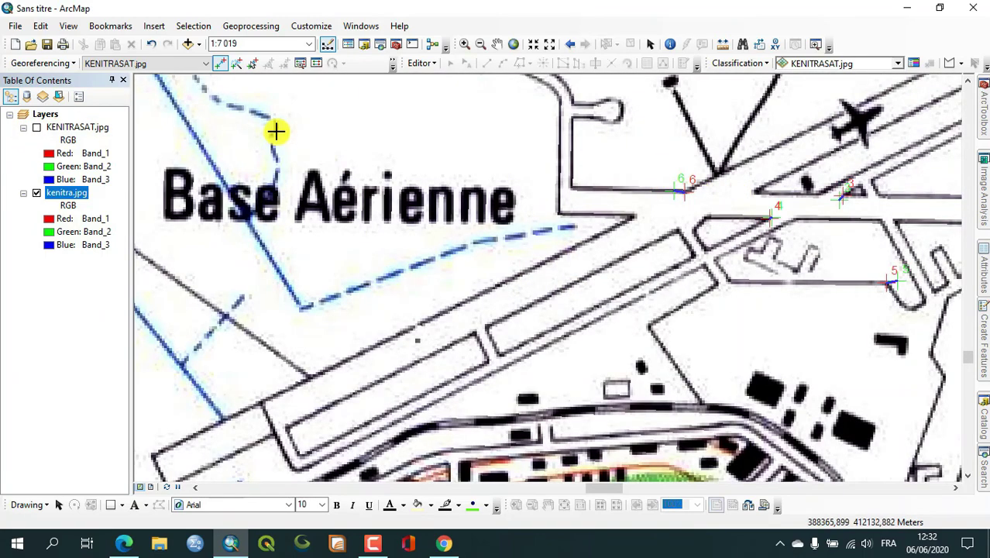
click(37, 128)
Add a seventh control point linking the river bridge's eastern end on the satellite image to the same bridge end on the topographic map
click(512, 44)
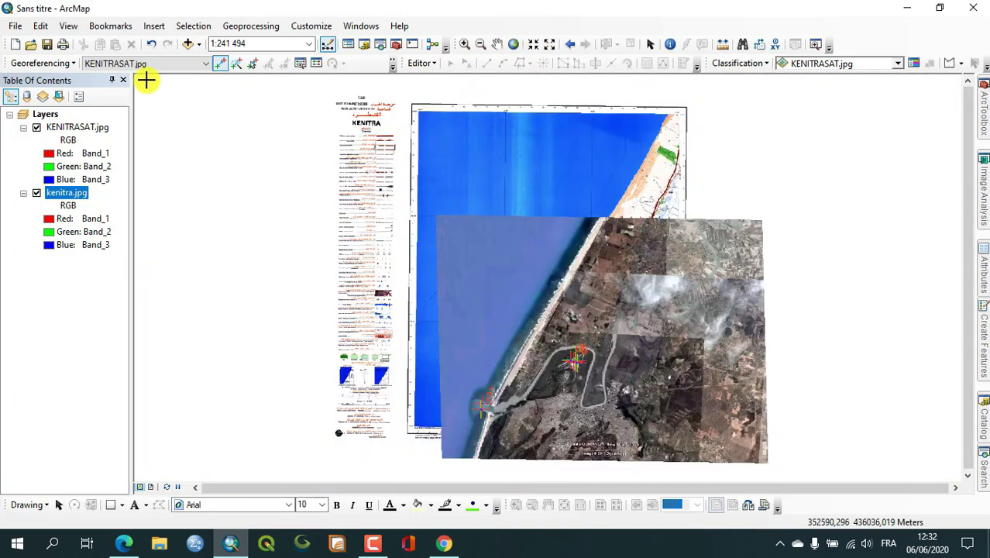
click(465, 45)
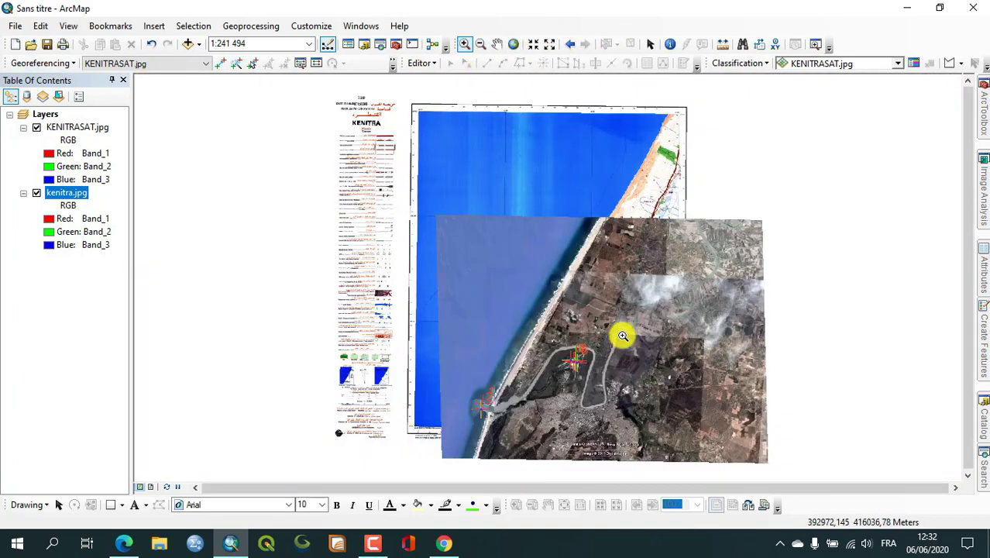
click(599, 403)
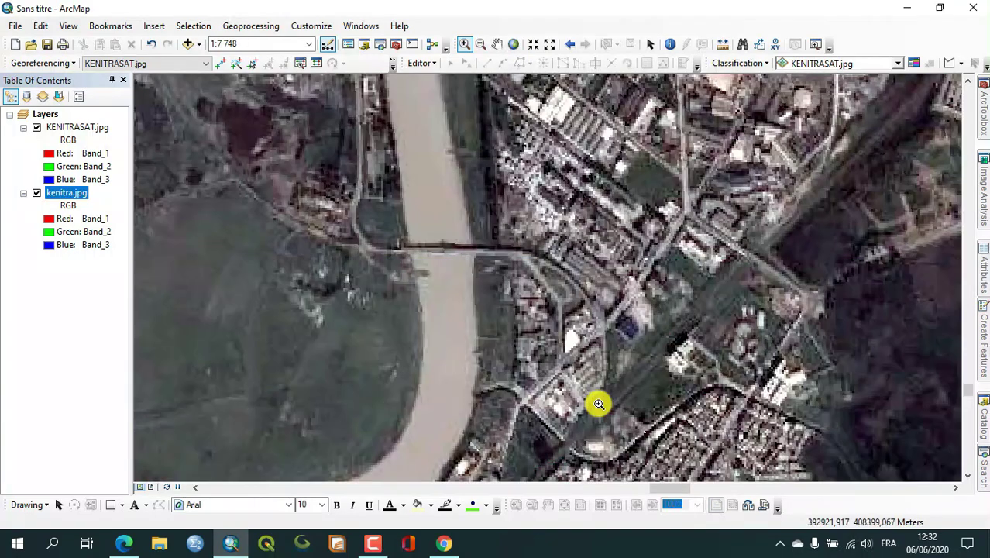
drag(473, 299, 393, 321)
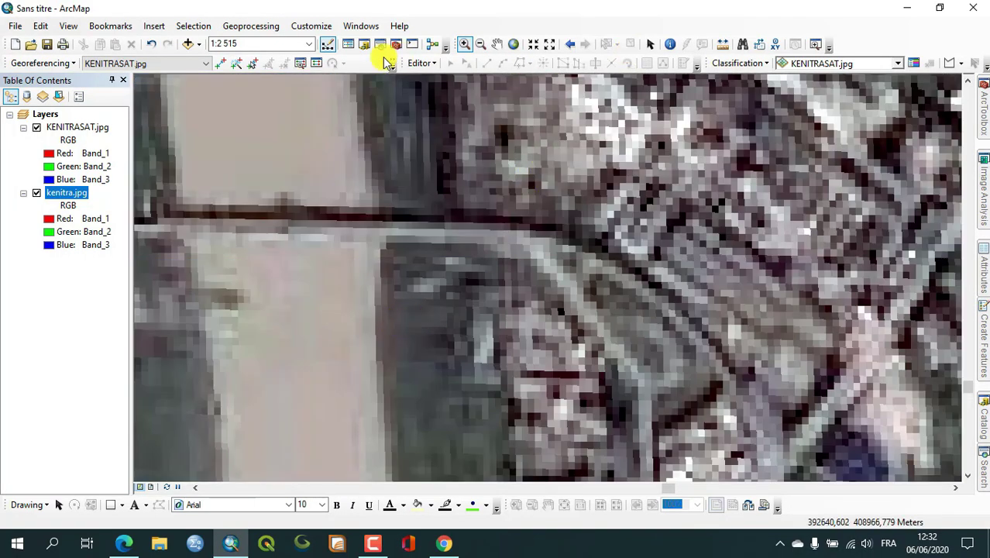
click(223, 63)
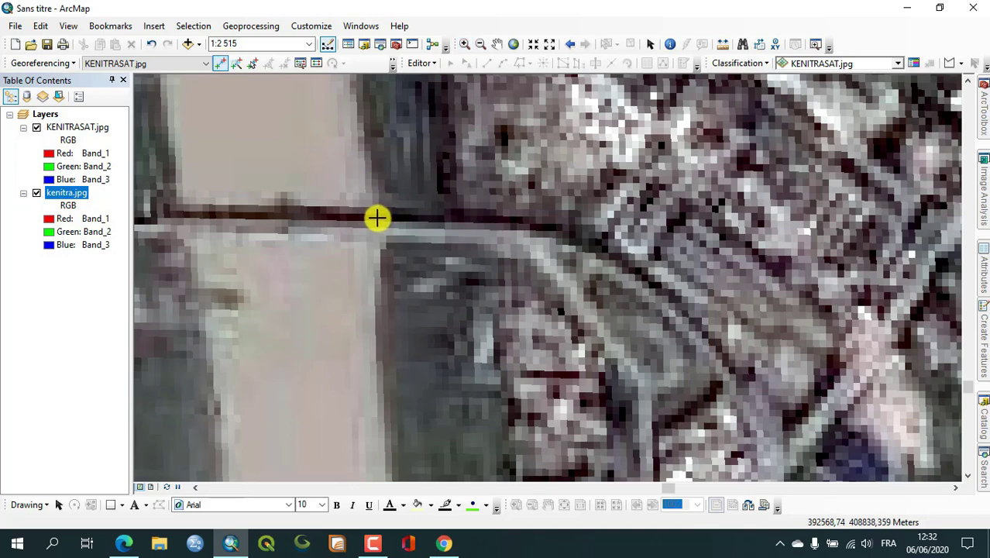
click(382, 218)
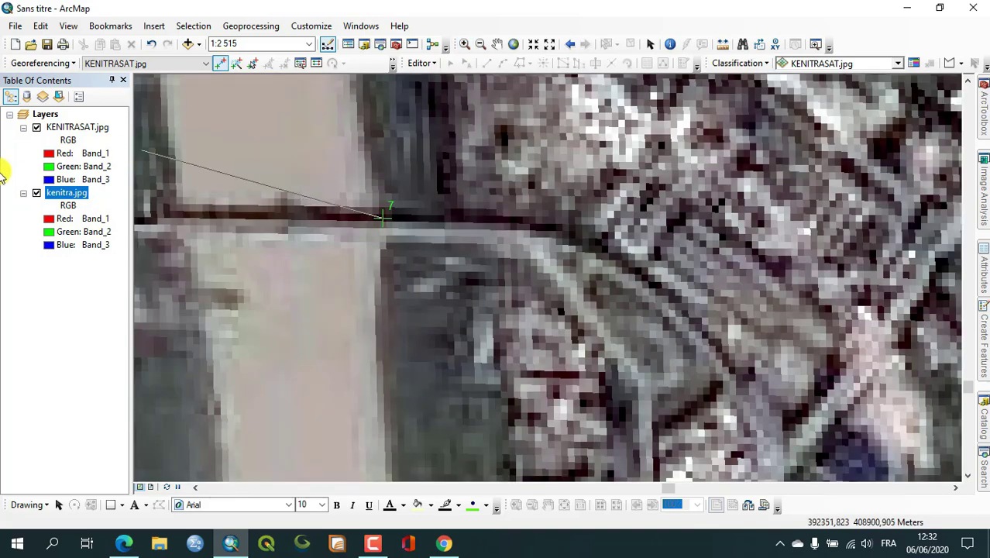
click(37, 128)
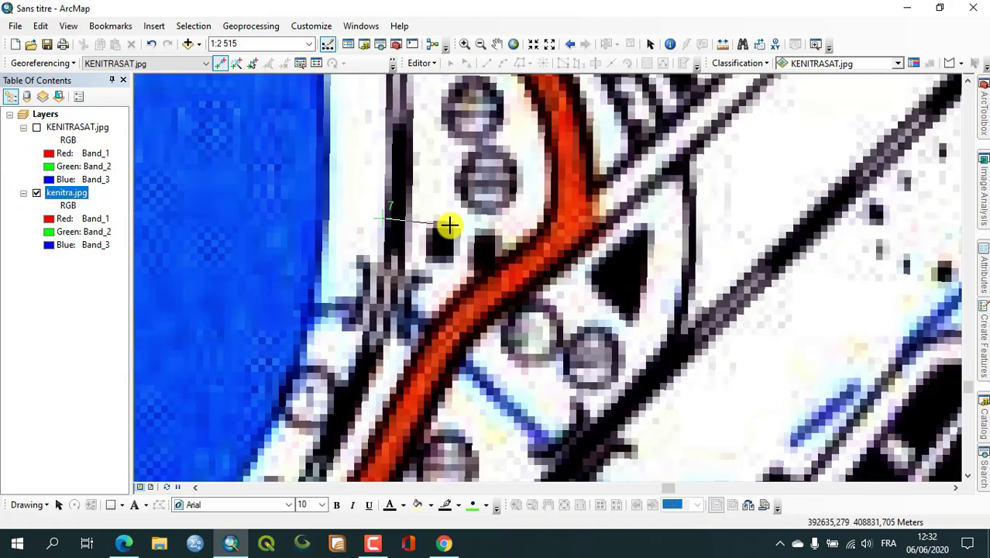
key(Up)
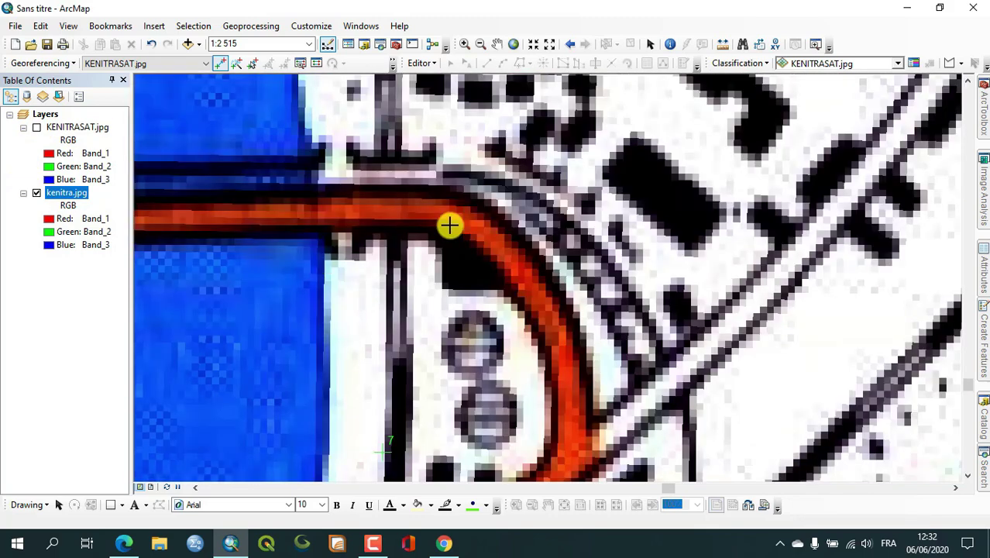
click(311, 190)
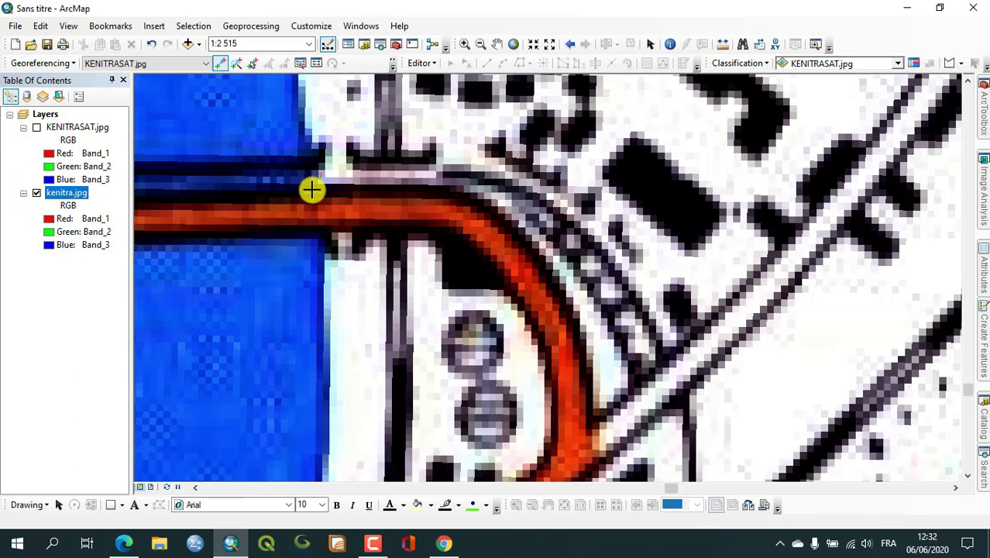
Add an eighth control point linking the bridge's western end on the satellite image to the matching riverbank point on the topographic map
click(37, 127)
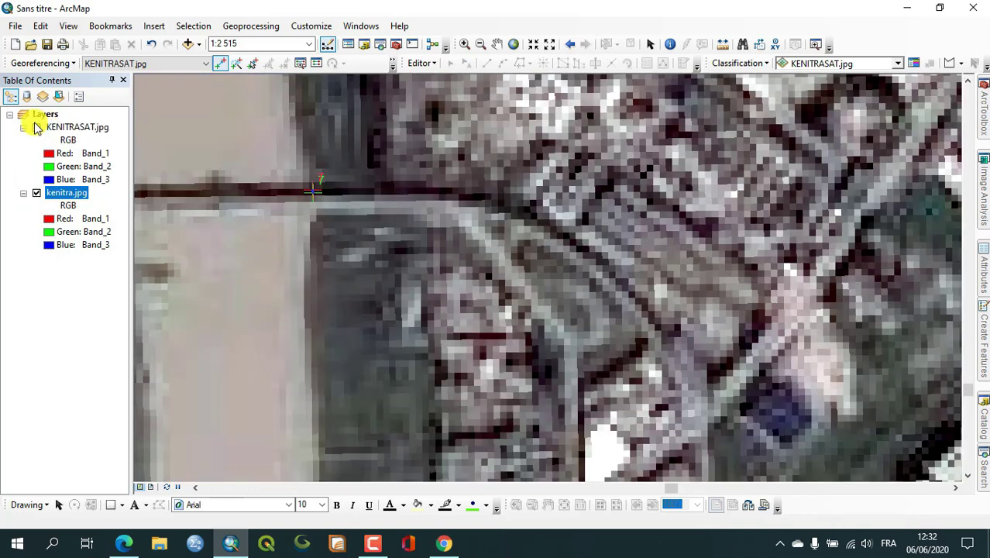
click(36, 127)
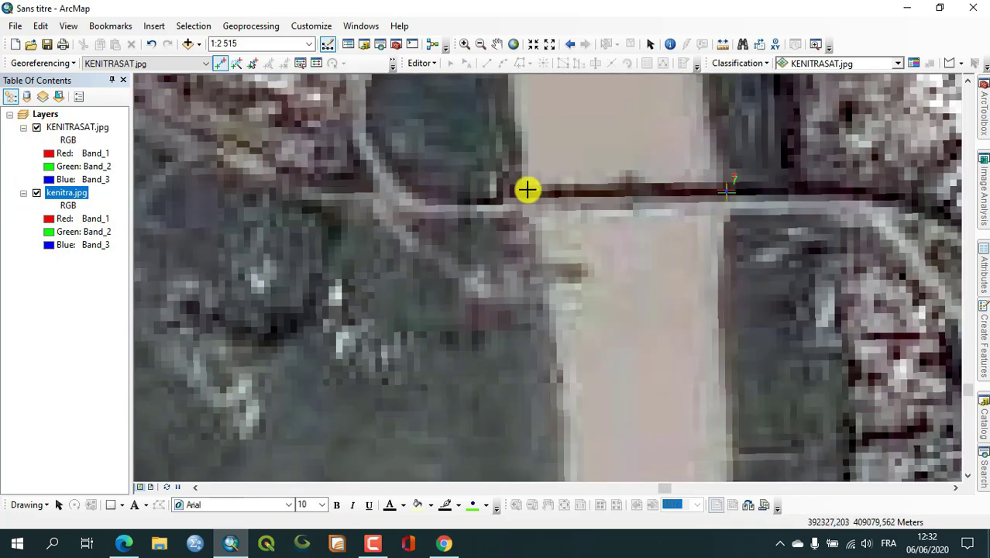
click(524, 196)
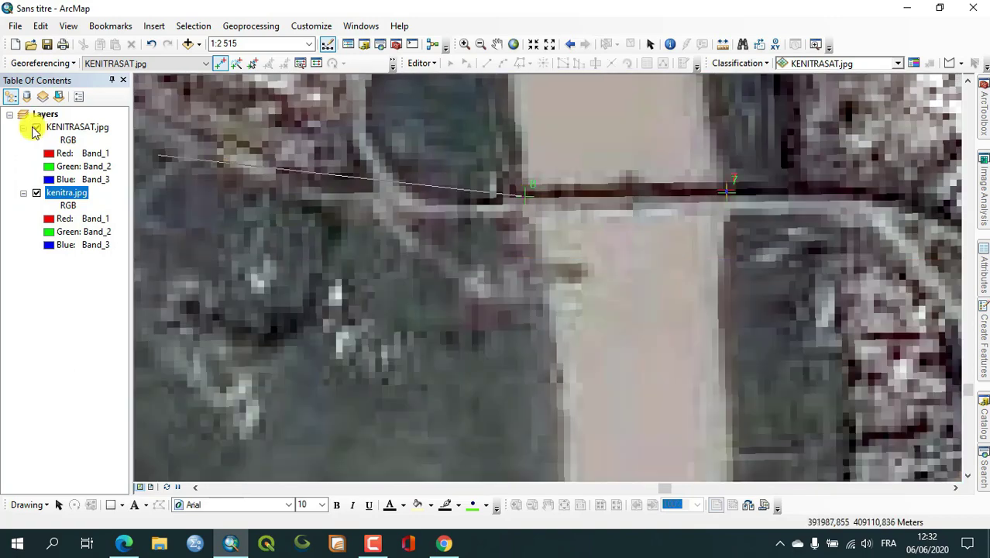
click(35, 130)
click(37, 127)
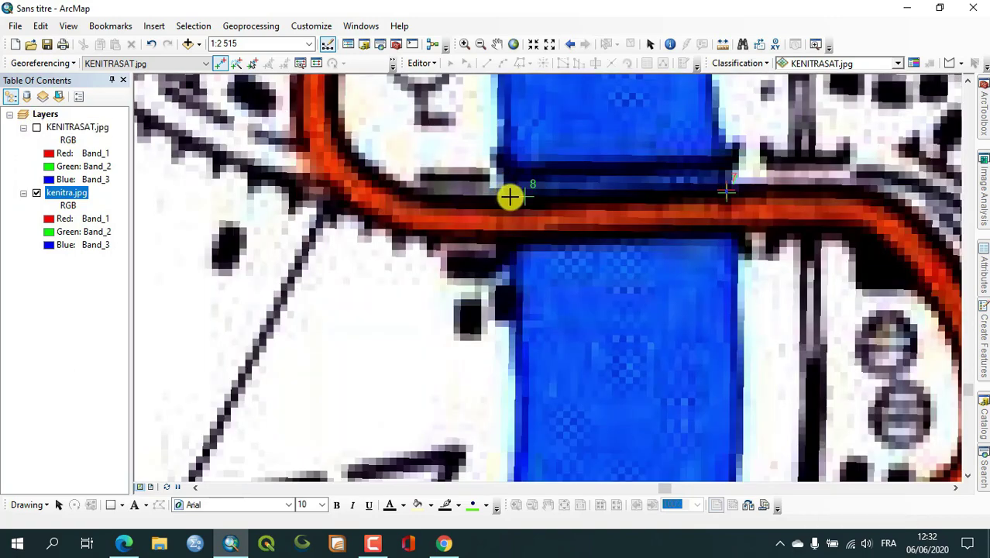
Add a ninth control point at the road bend just east of the bridge on both images, and show KENITRASAT.jpg again
click(37, 127)
key(Right)
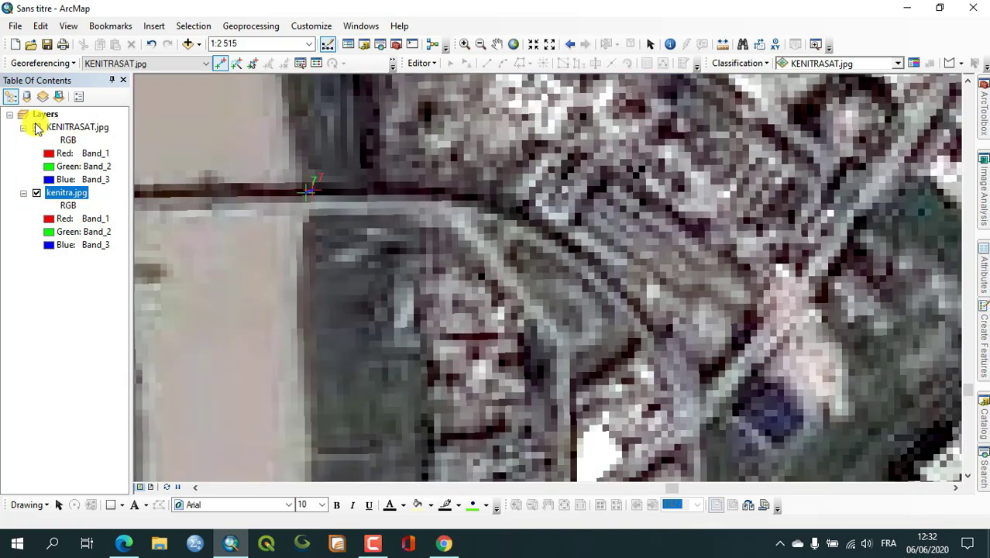
click(473, 218)
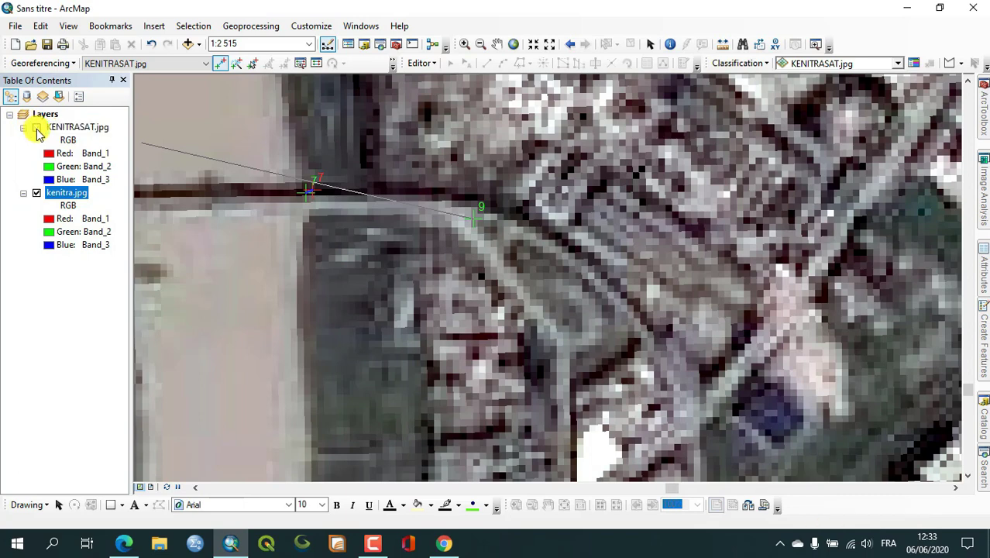
click(36, 128)
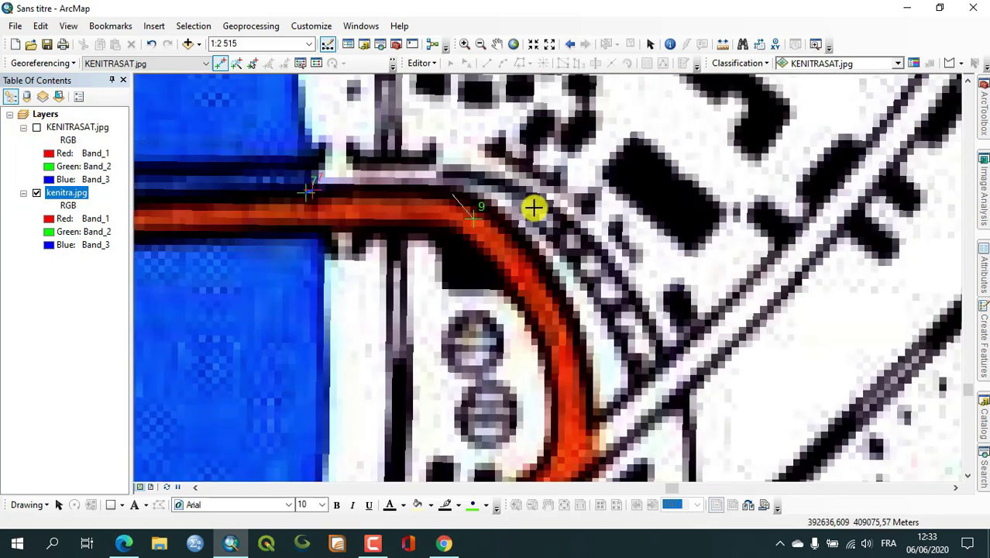
click(474, 200)
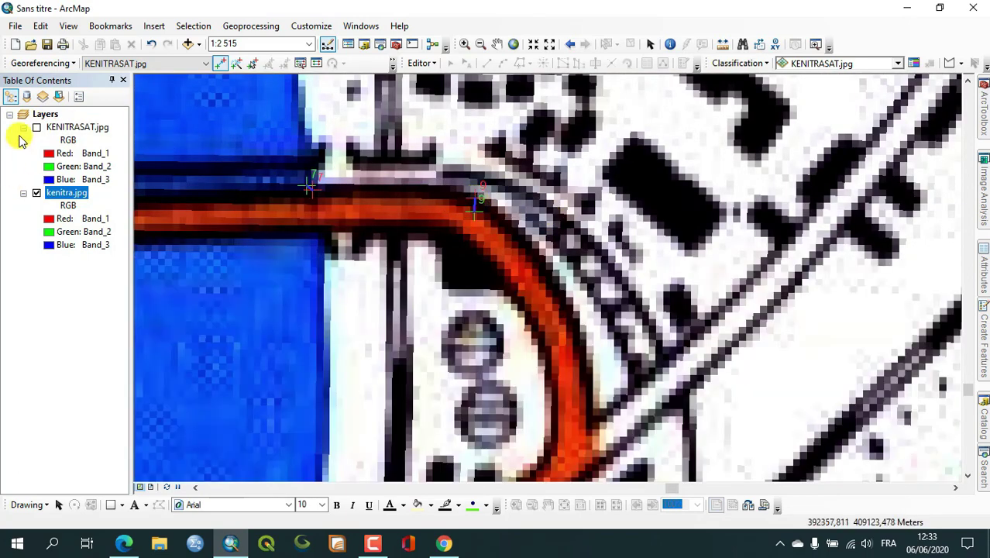
click(36, 128)
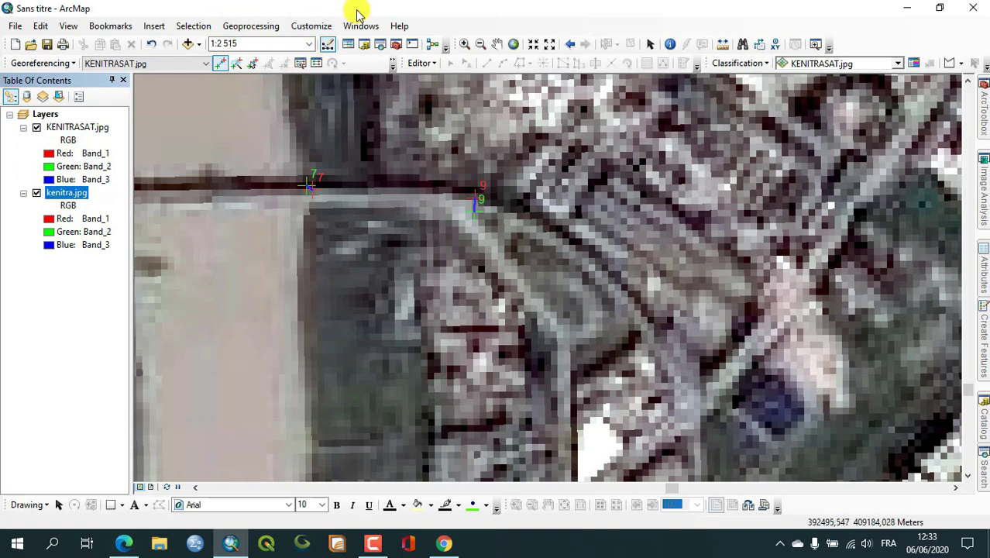
Add a tenth control point at the road junction northeast of the bridge on both images, and toggle KENITRASAT.jpg to compare the alignment
scroll(383, 118, up, 4)
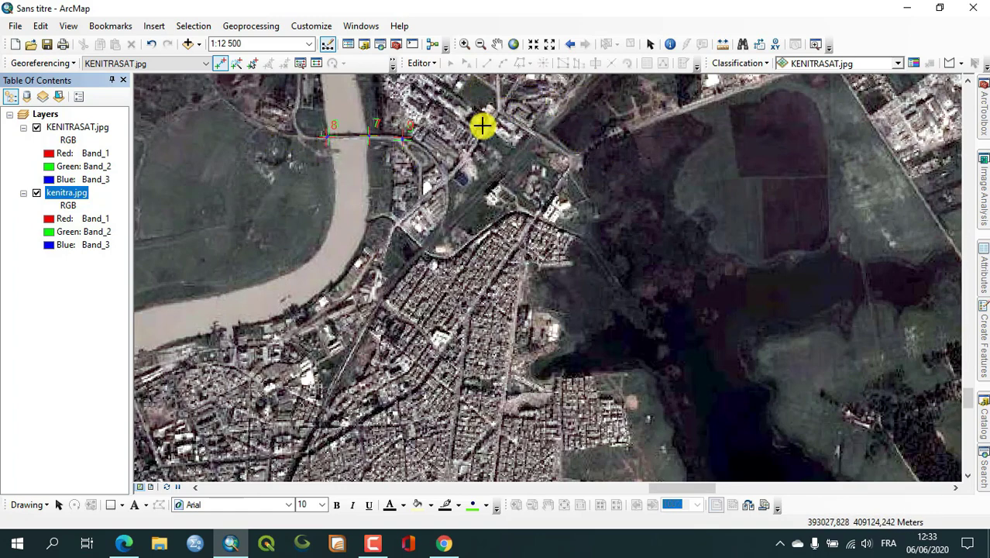
click(36, 128)
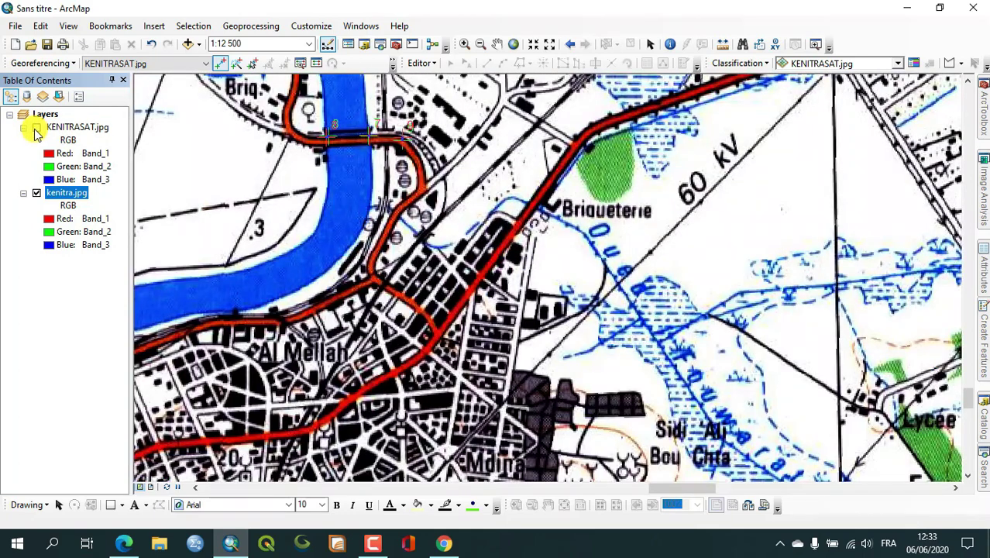
click(37, 128)
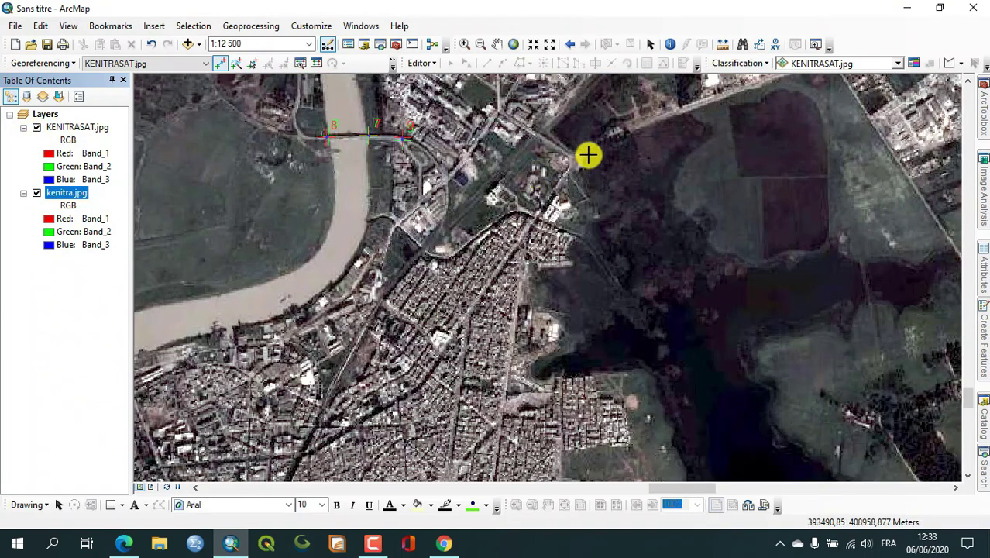
click(501, 107)
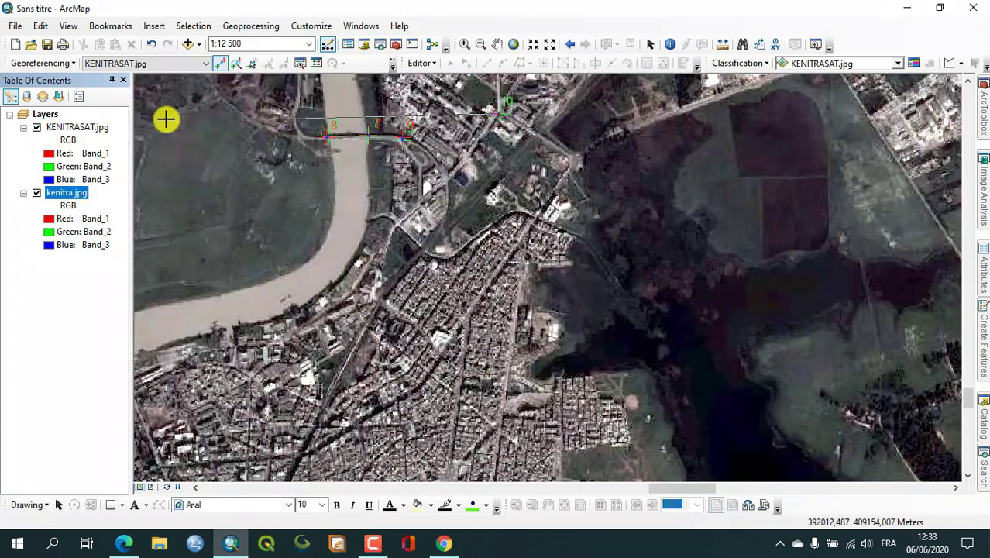
click(36, 128)
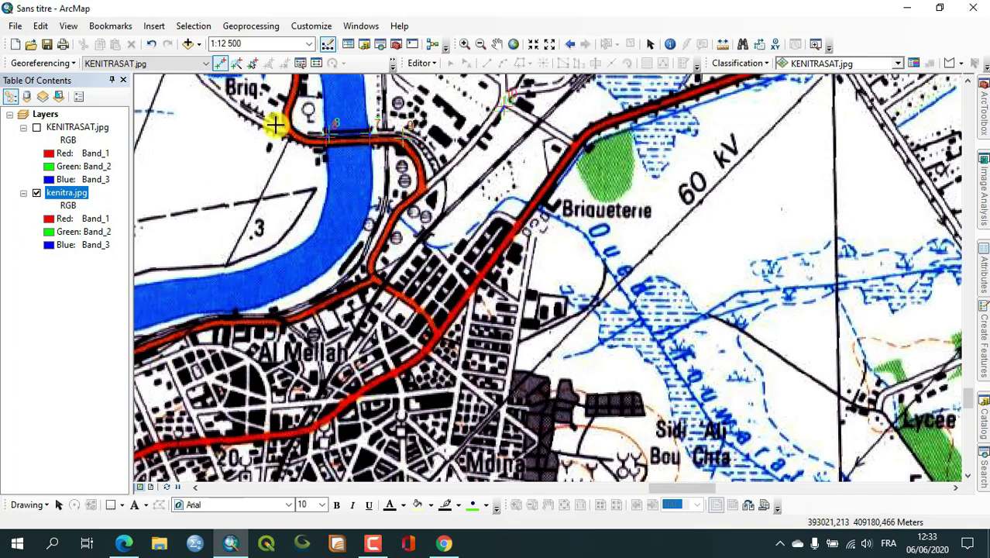
click(36, 128)
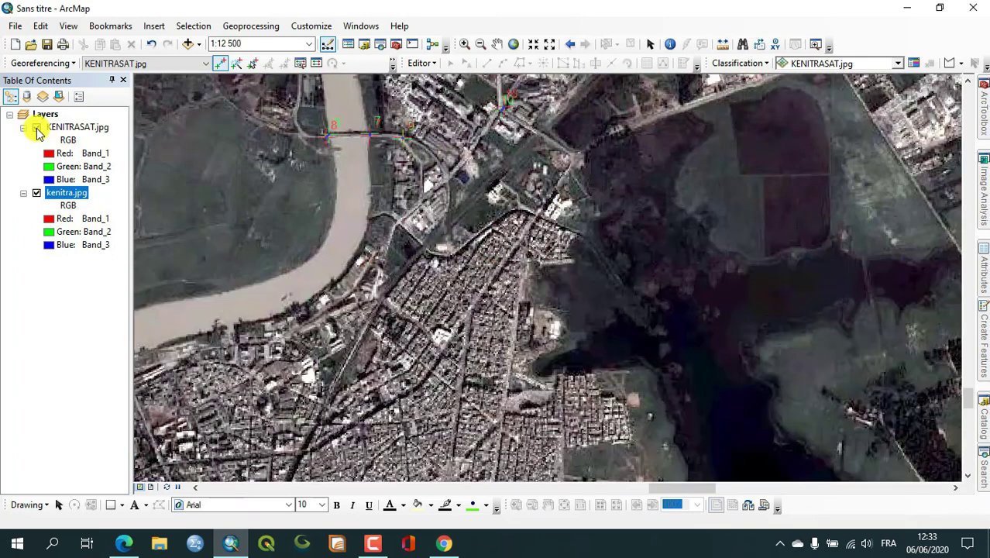
click(37, 127)
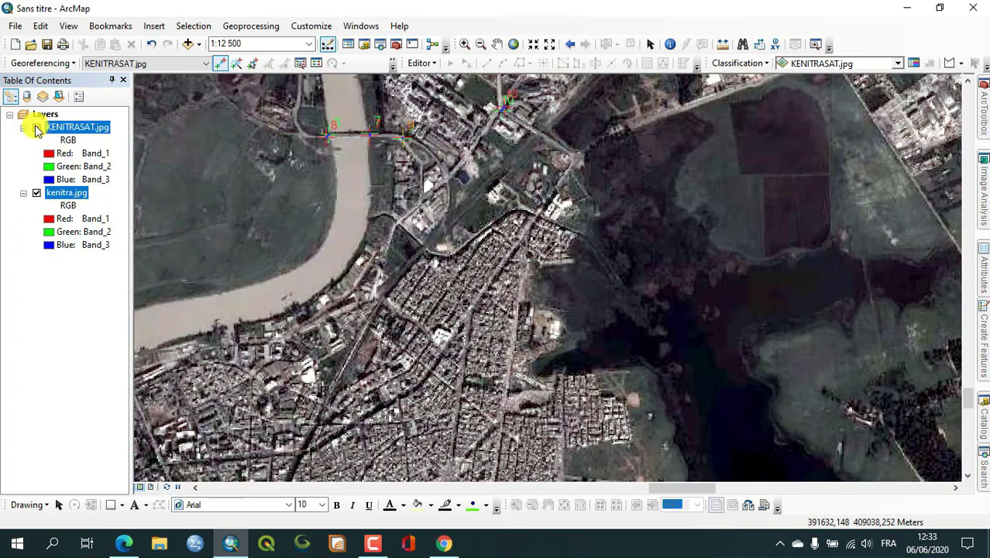
click(37, 128)
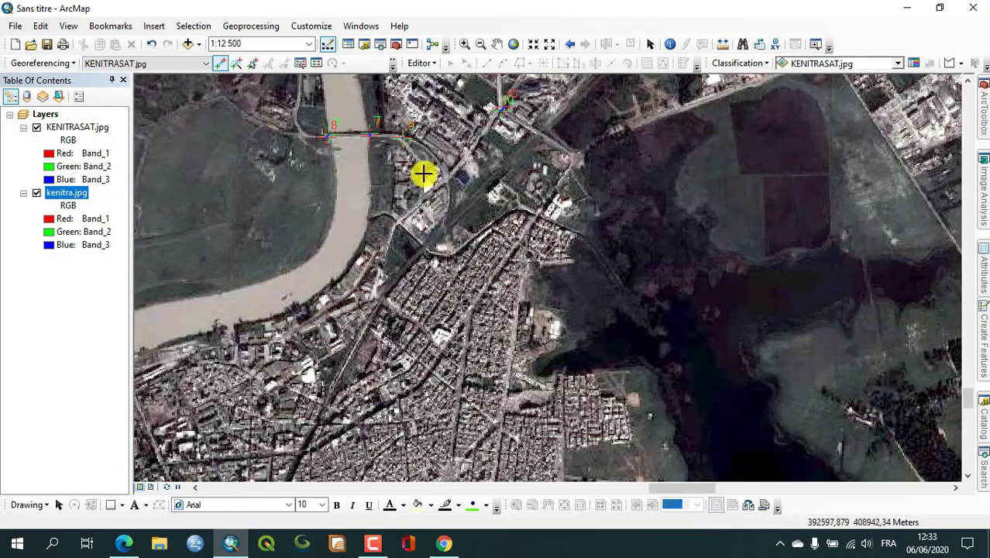
Add an eleventh control point at the road junction southeast of the bridge on both images, and show KENITRASAT.jpg again
click(448, 184)
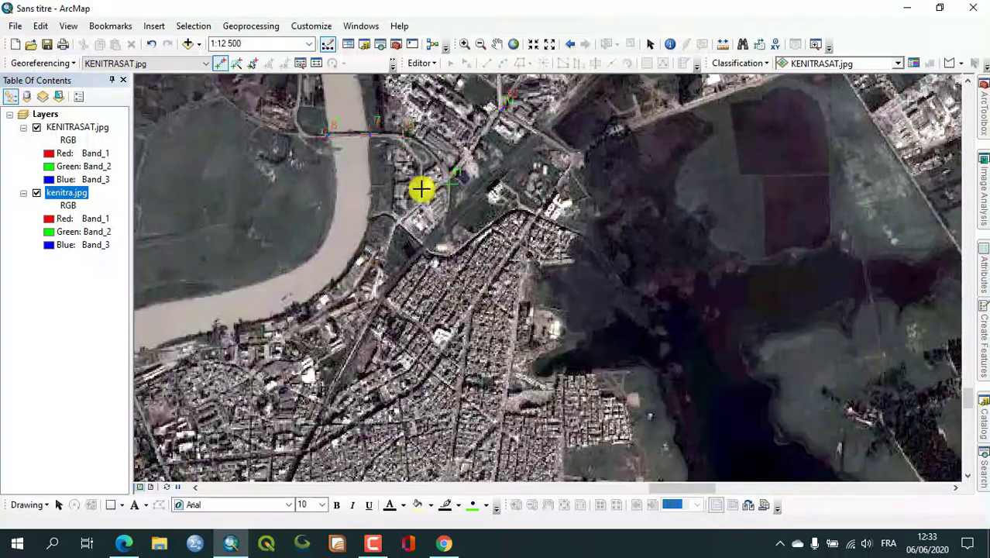
click(36, 127)
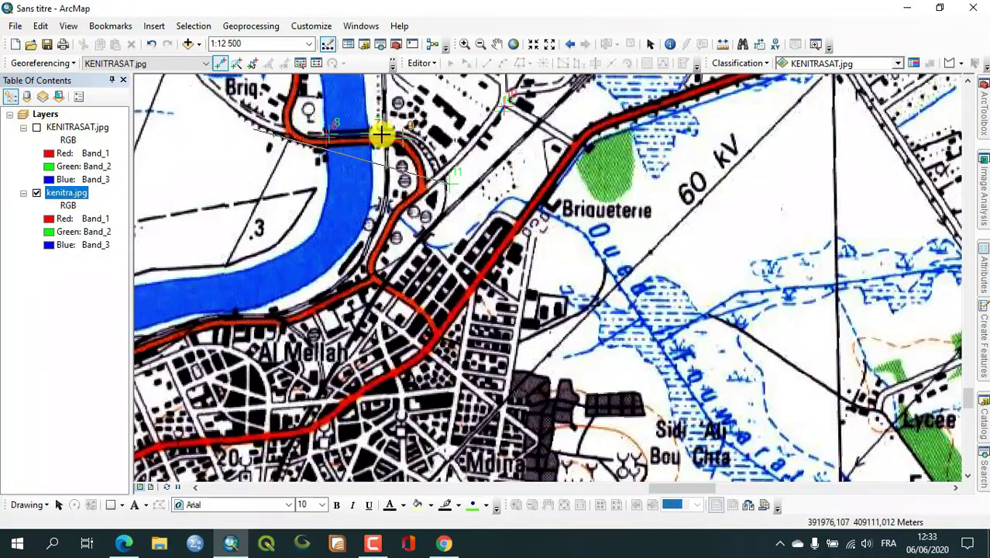
click(445, 170)
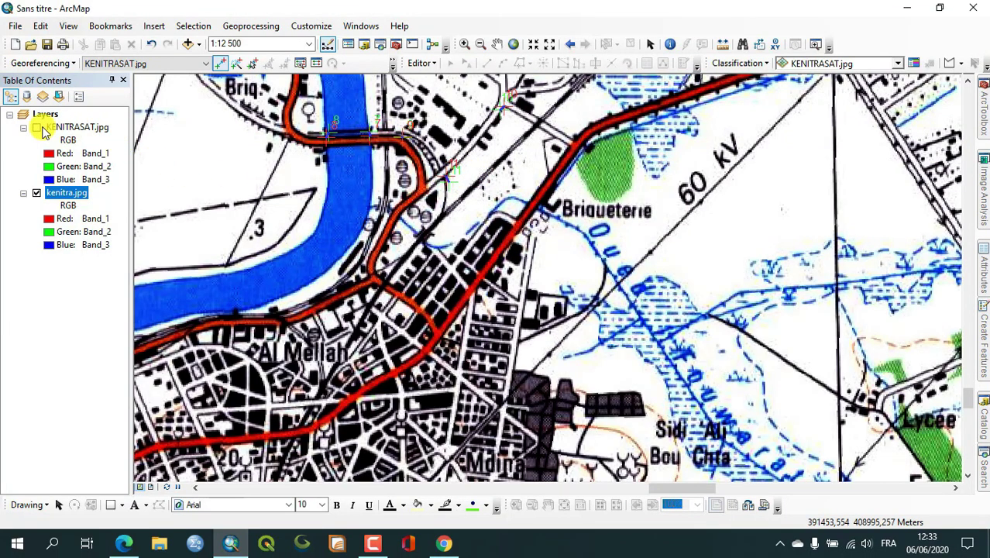
click(37, 128)
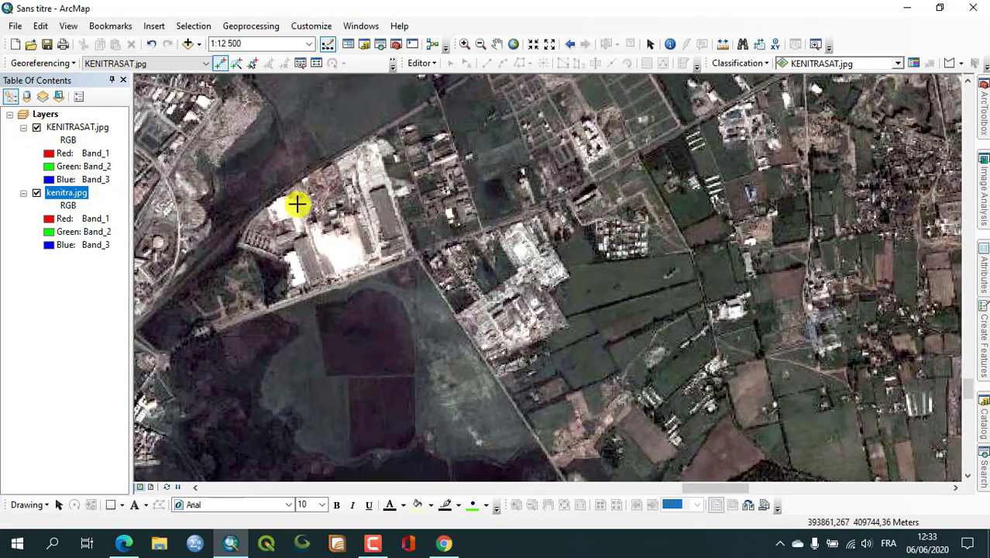
Add a twelfth control point where the southeast-running road meets the P.2 main road on both images, and toggle KENITRASAT.jpg to compare the alignment
click(416, 259)
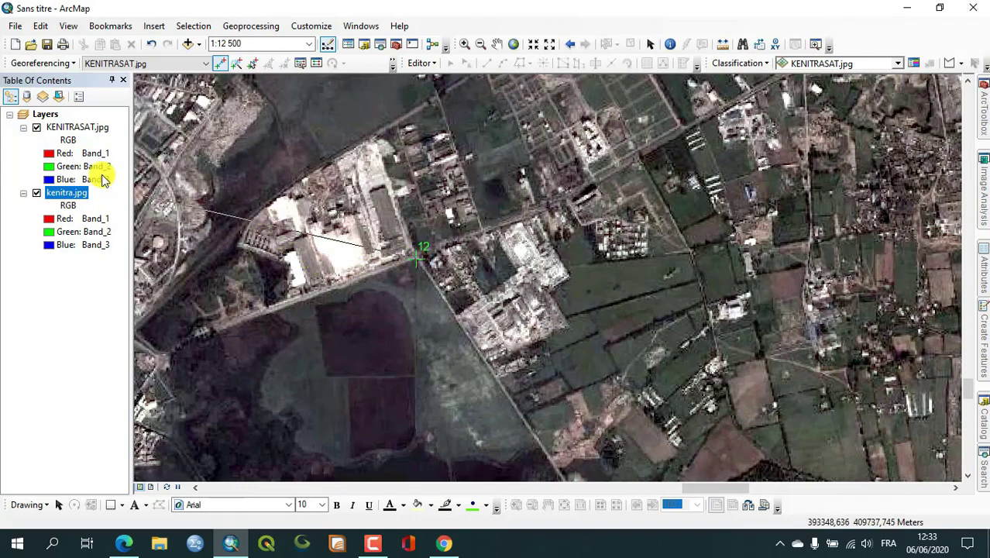
click(36, 128)
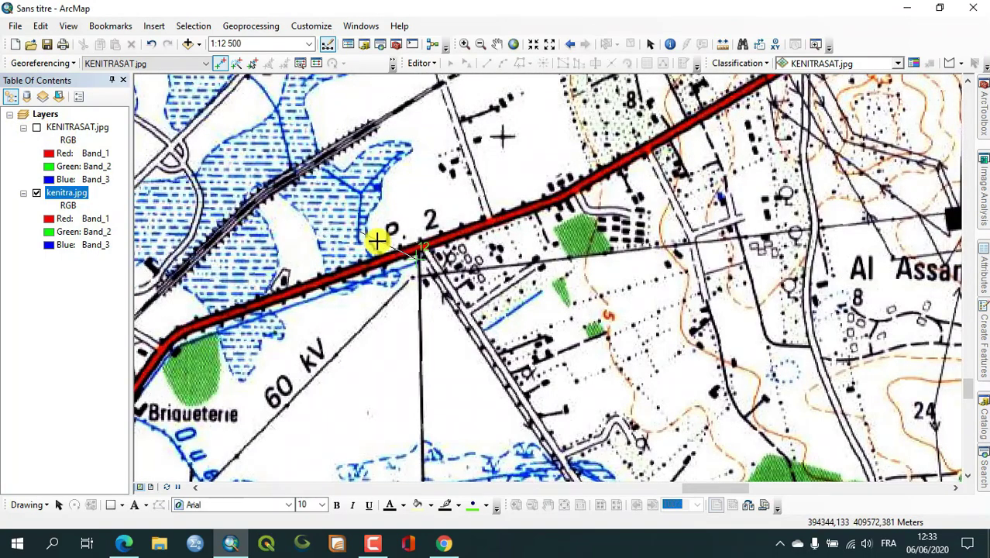
click(418, 247)
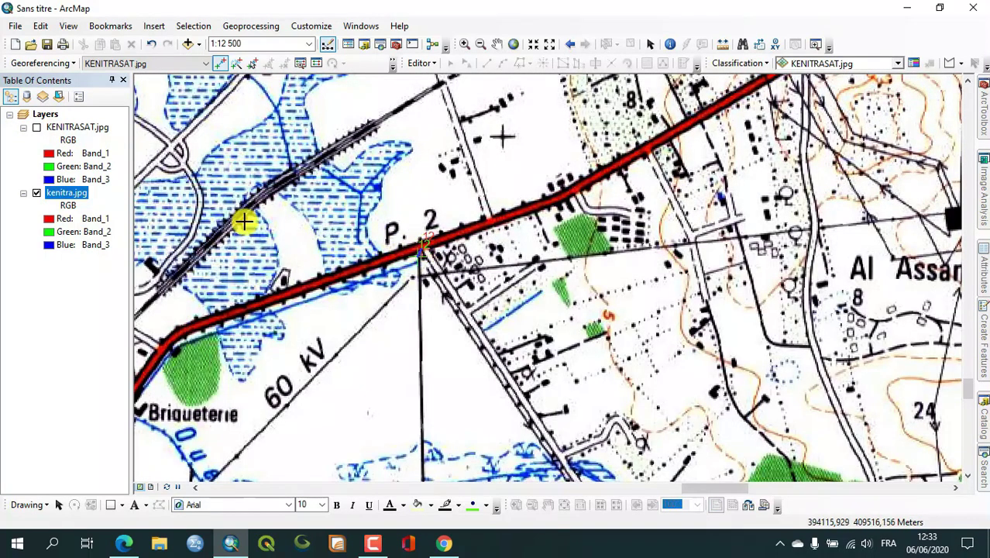
click(37, 127)
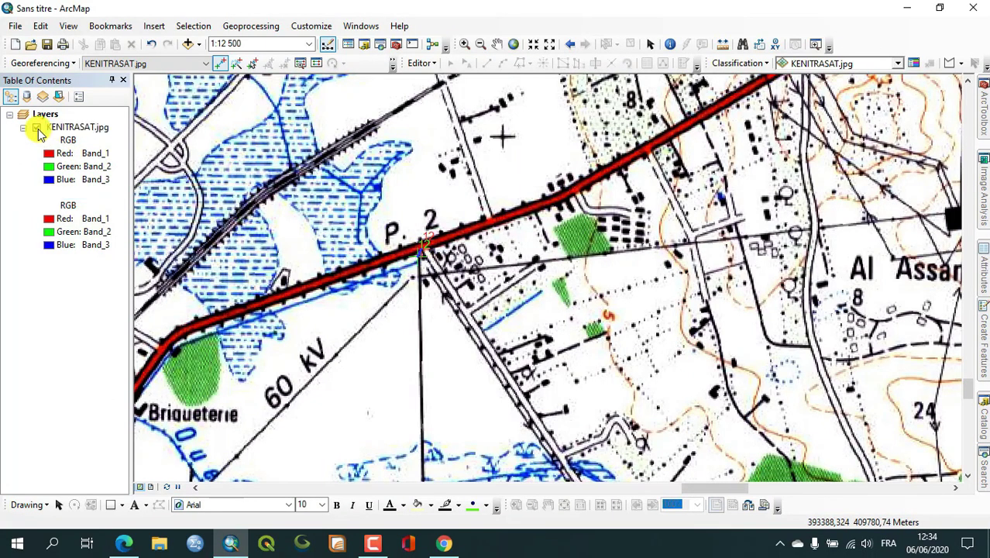
click(37, 127)
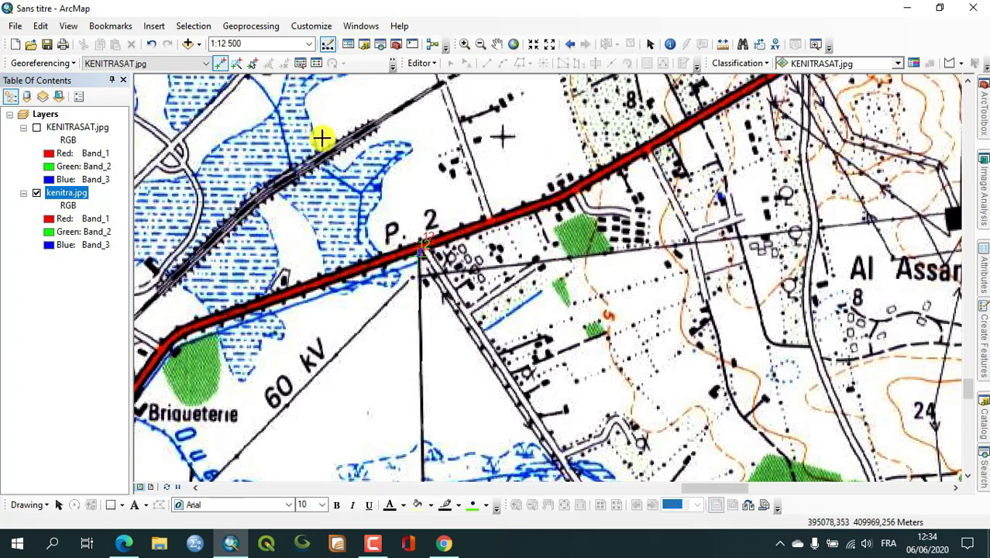
click(36, 127)
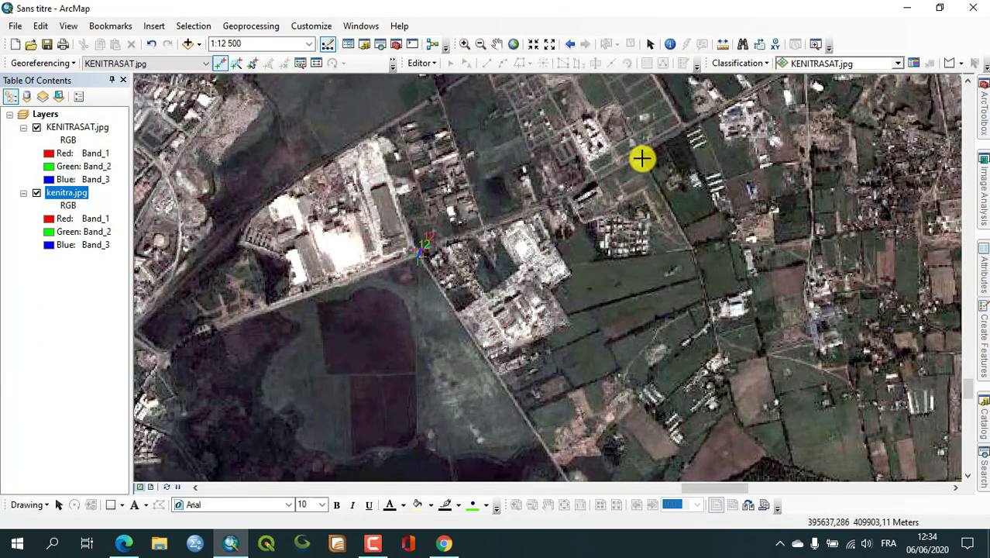
Add a thirteenth control point at the side-road junction farther northeast along the P.2 main road on both images, and show KENITRASAT.jpg again
click(642, 157)
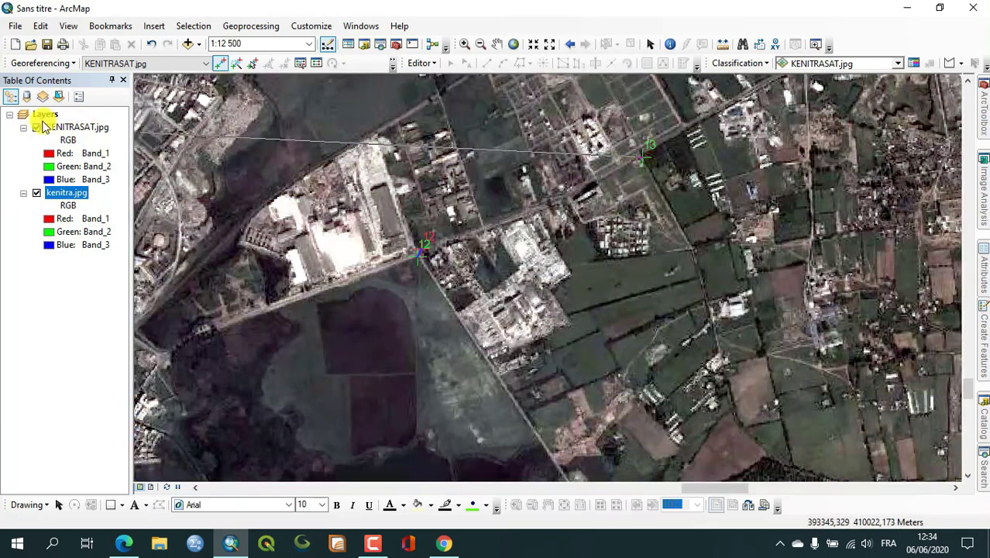
click(36, 127)
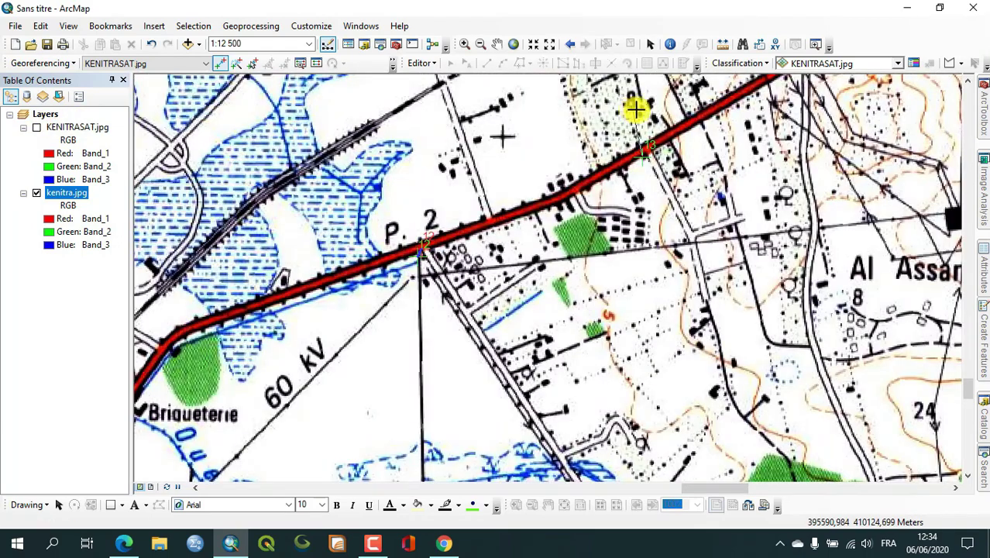
click(651, 149)
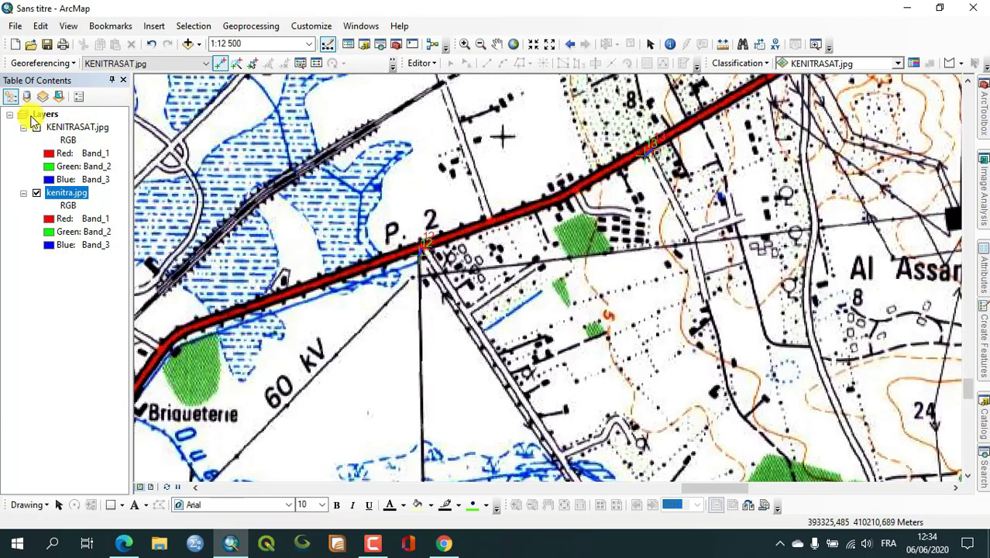
click(36, 127)
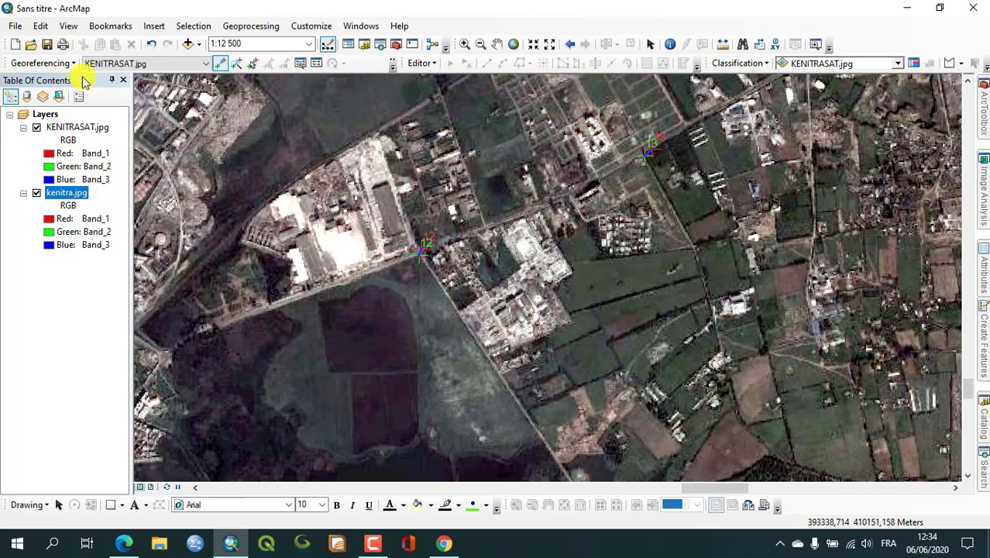
Add a fourteenth control point linking the pale track inside the wooded area west of the river loop to the track crossing on the topographic map
click(512, 45)
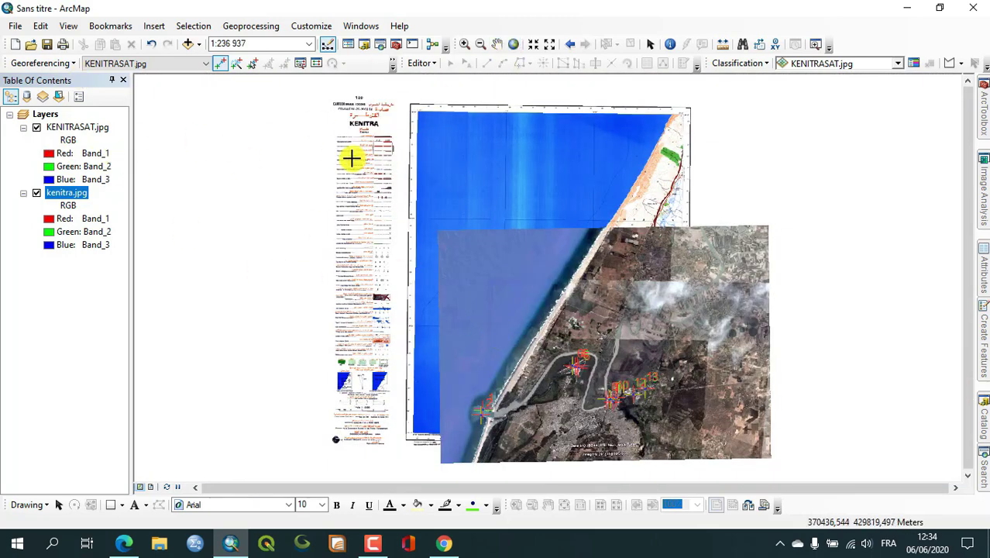
click(468, 47)
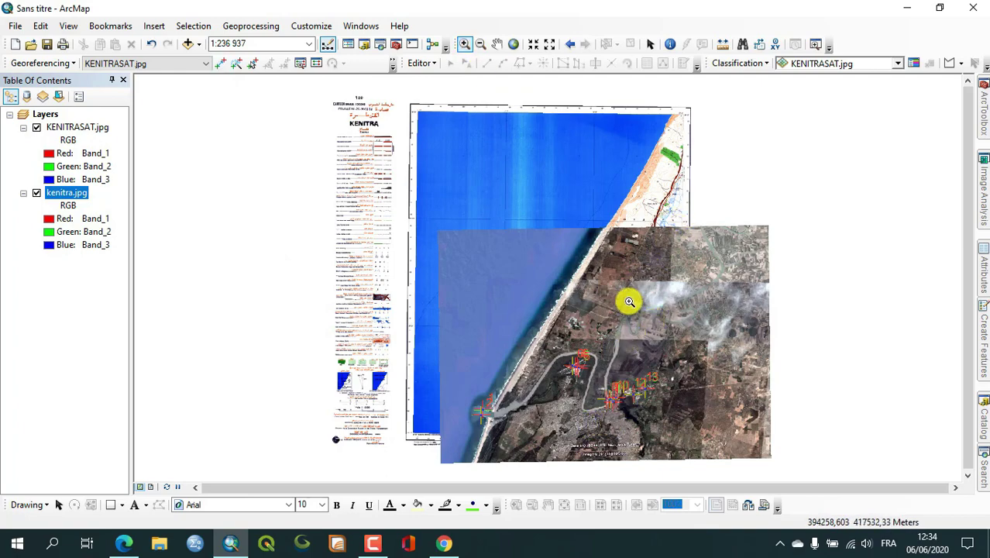
click(577, 337)
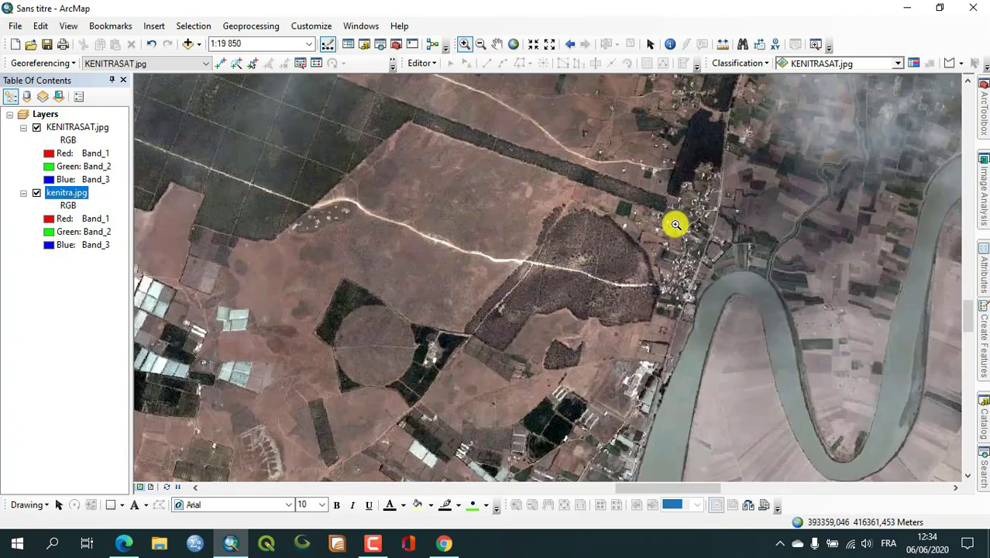
click(479, 330)
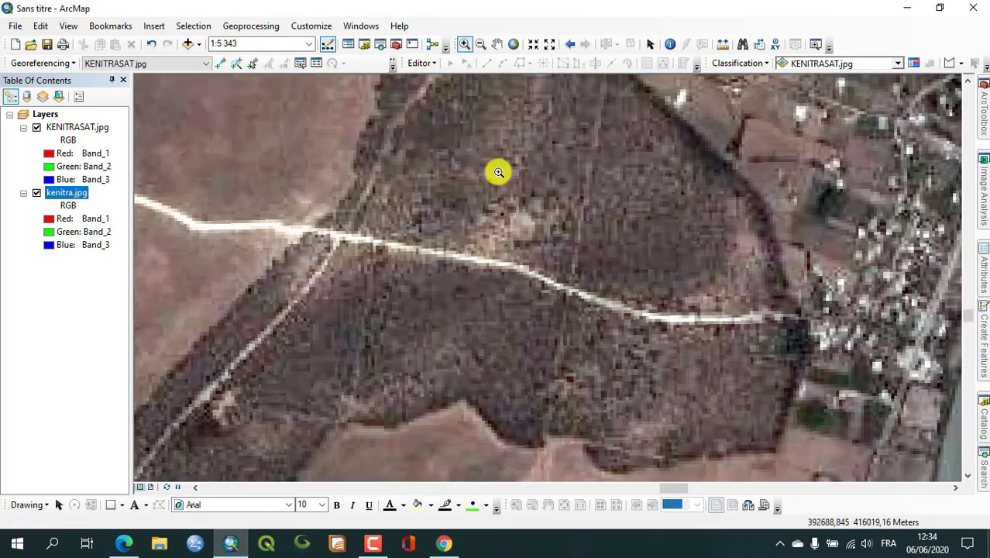
click(220, 63)
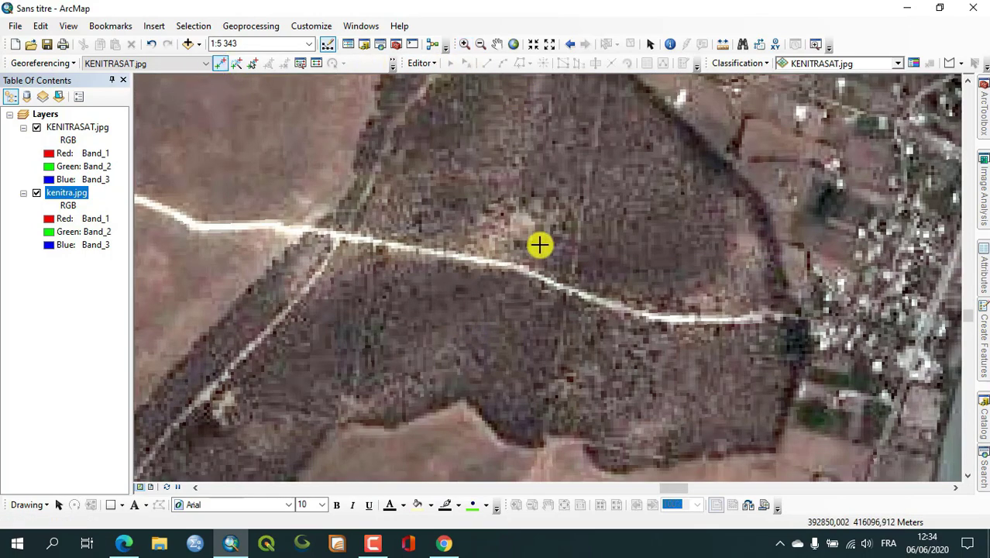
click(569, 286)
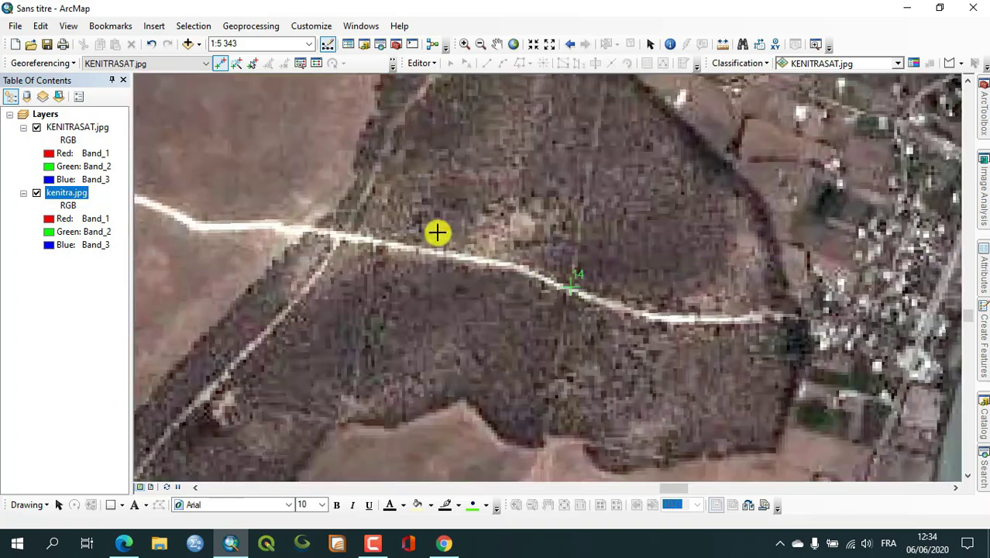
click(36, 127)
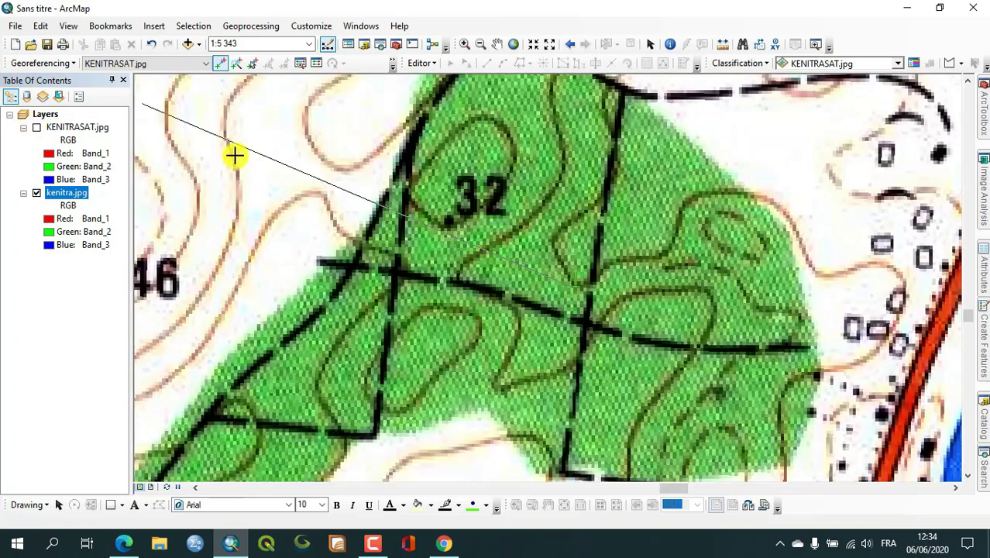
click(588, 320)
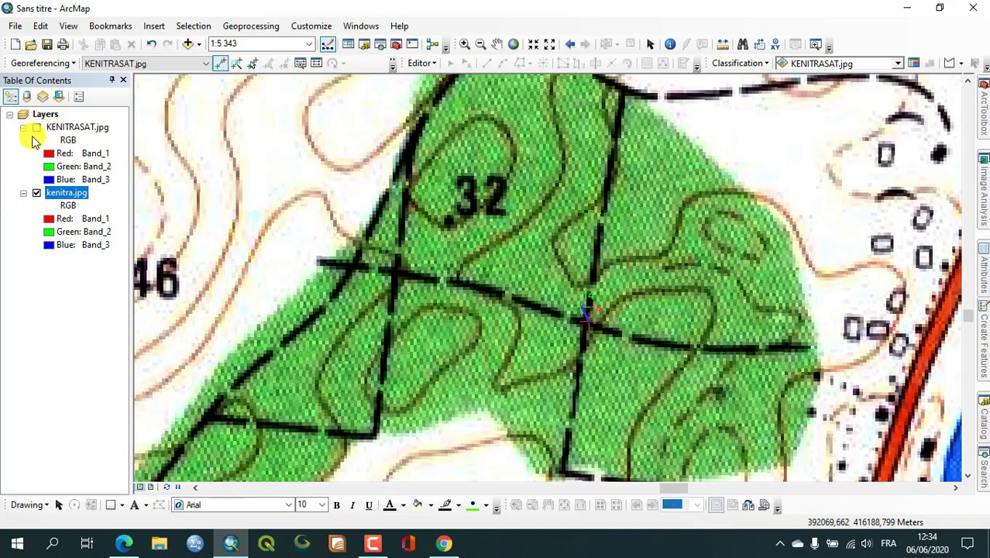
click(36, 127)
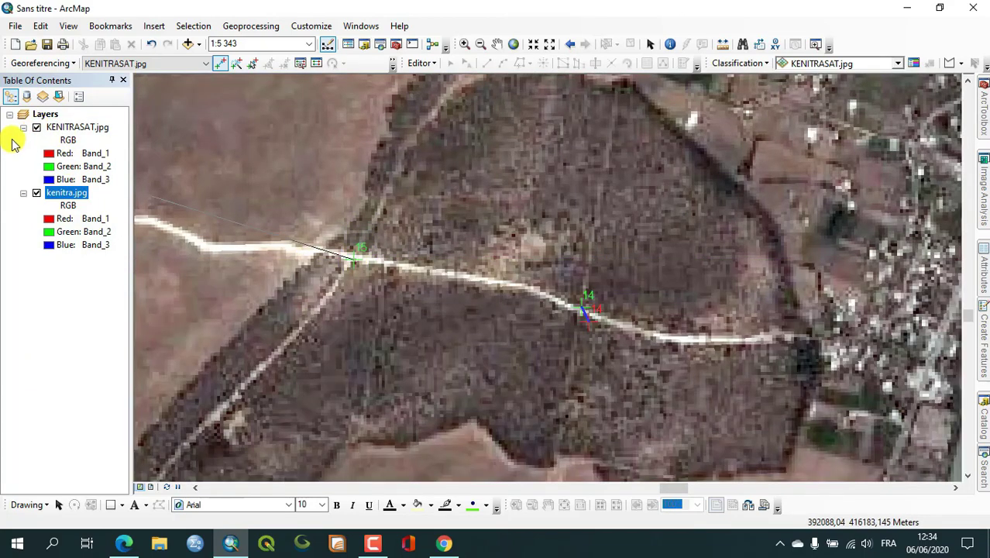
Add a fifteenth control point at the track junction on the wood's western edge on both images, and toggle KENITRASAT.jpg to compare the alignment
click(36, 127)
click(358, 271)
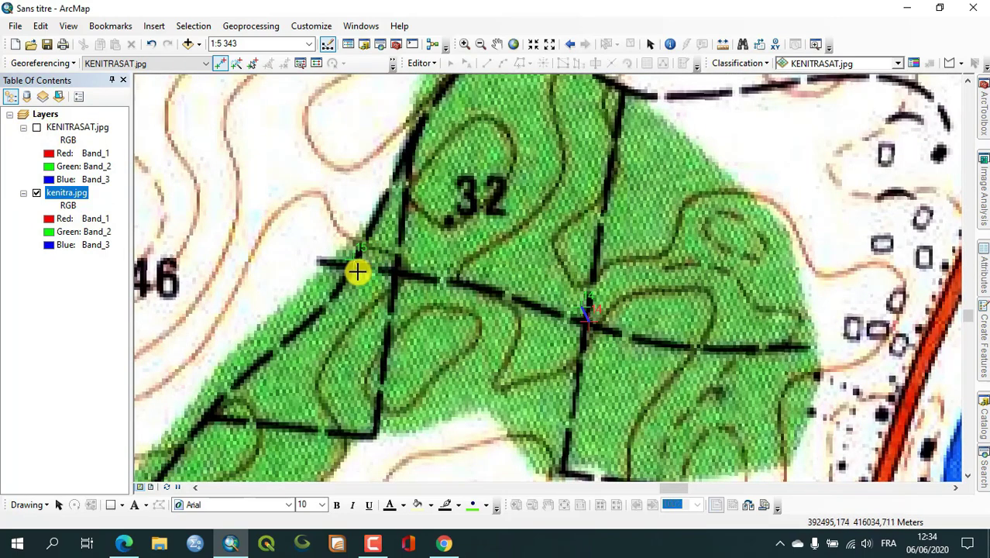
click(353, 269)
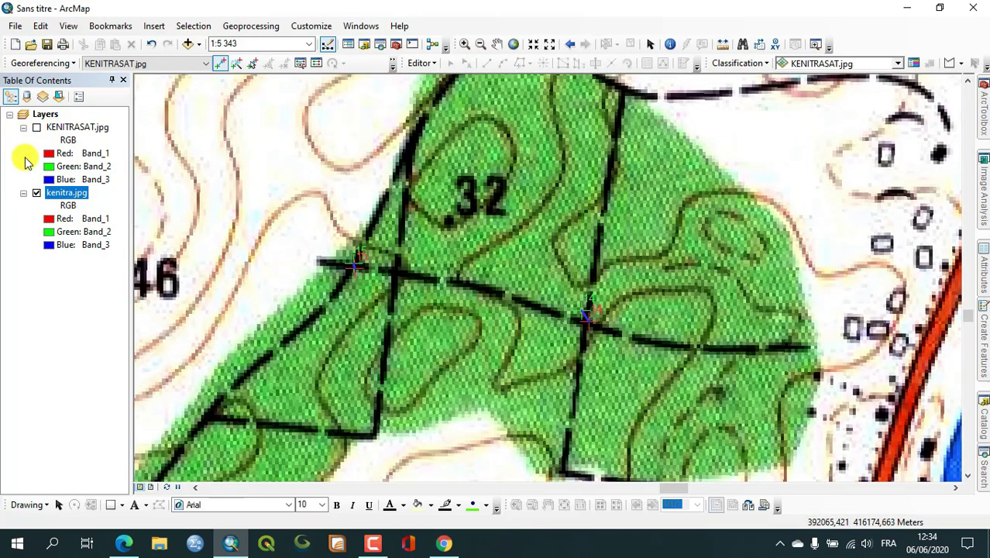
click(37, 127)
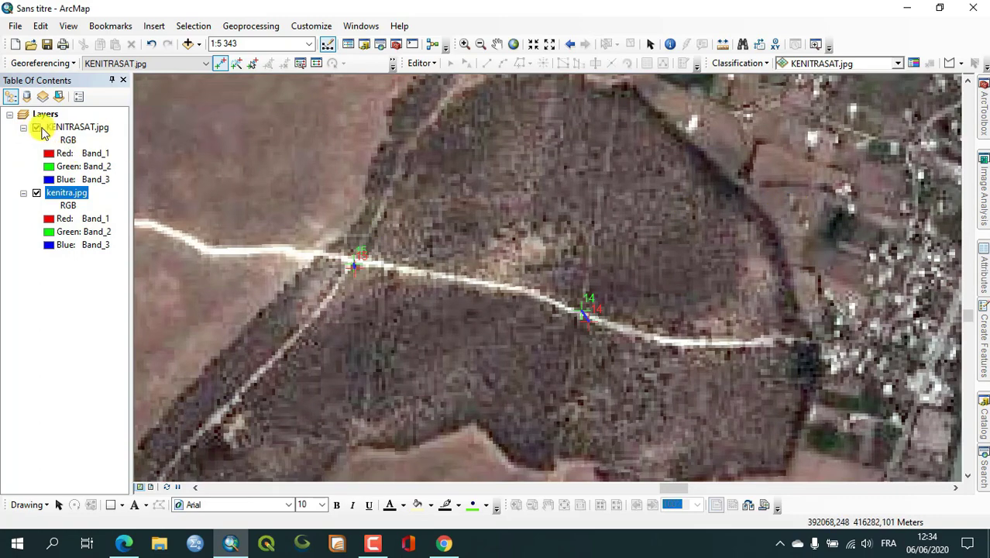
click(36, 127)
click(37, 127)
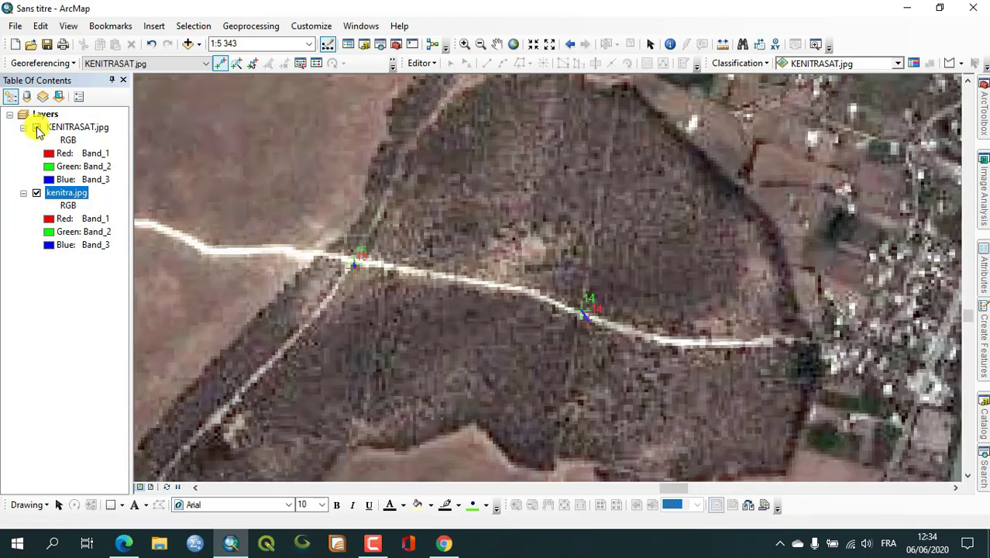
Add a sixteenth control point where the small stream joins the river bend east of the wood on both images, and show KENITRASAT.jpg again
scroll(365, 234, down, 3)
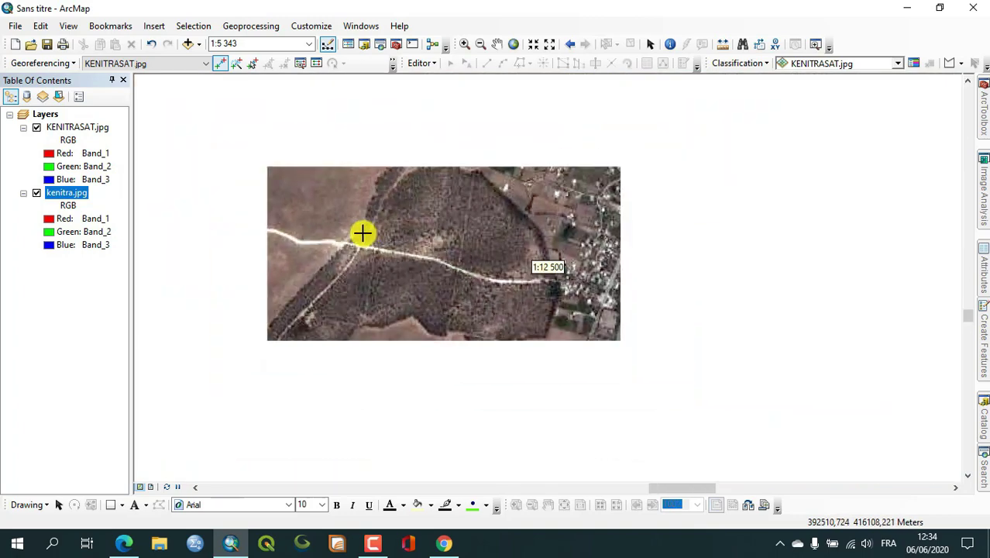
scroll(363, 233, down, 1)
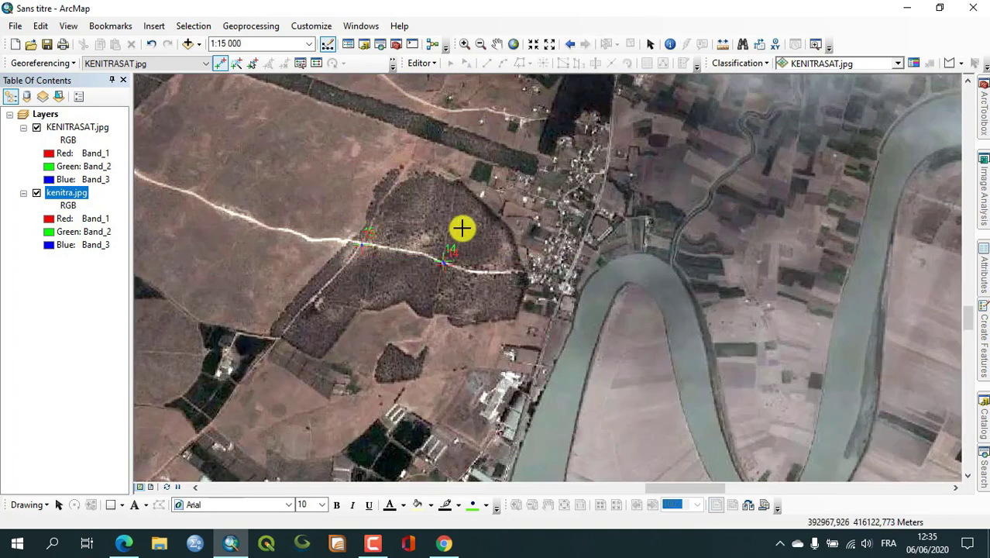
scroll(678, 262, up, 5)
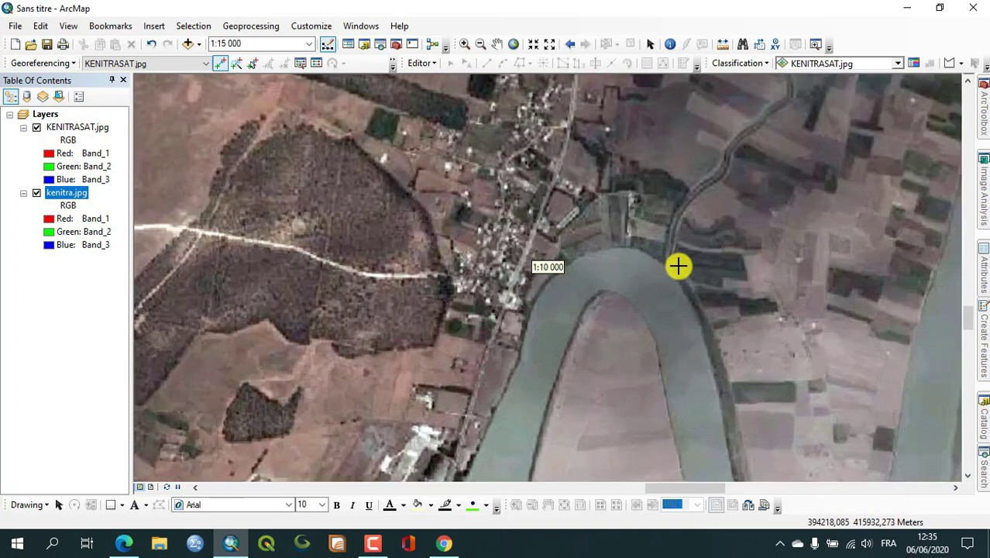
scroll(678, 266, down, 2)
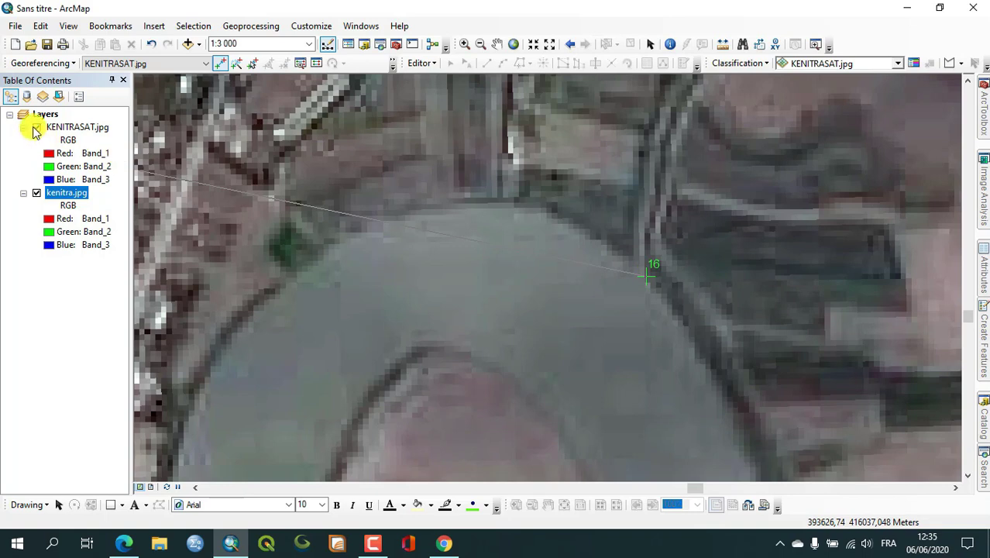
click(37, 127)
click(651, 265)
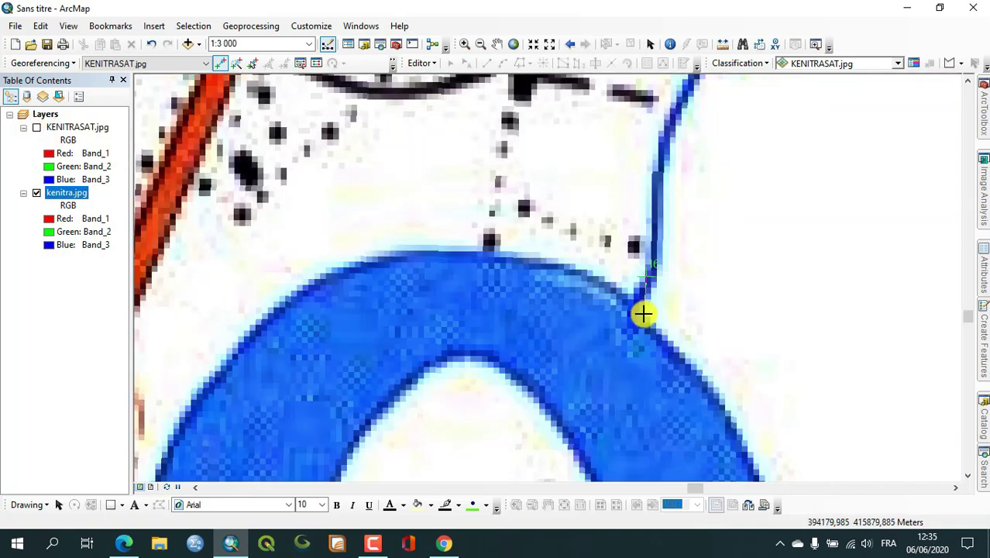
click(644, 313)
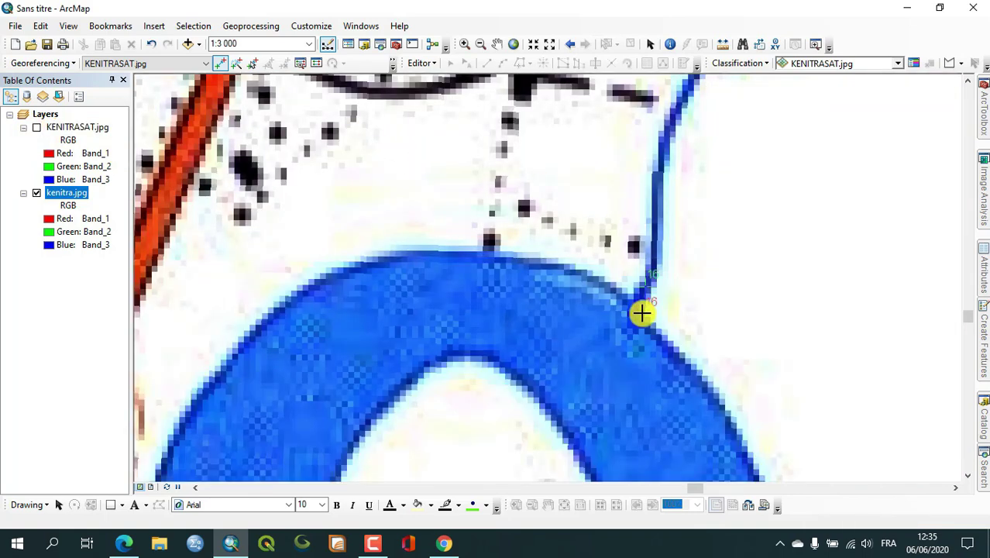
click(37, 128)
scroll(636, 243, up, 4)
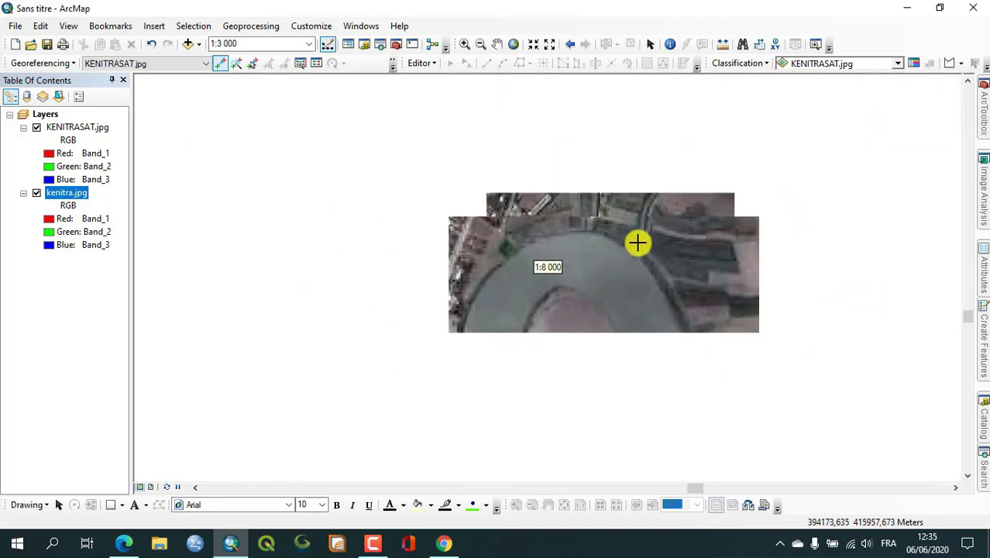
scroll(637, 243, up, 3)
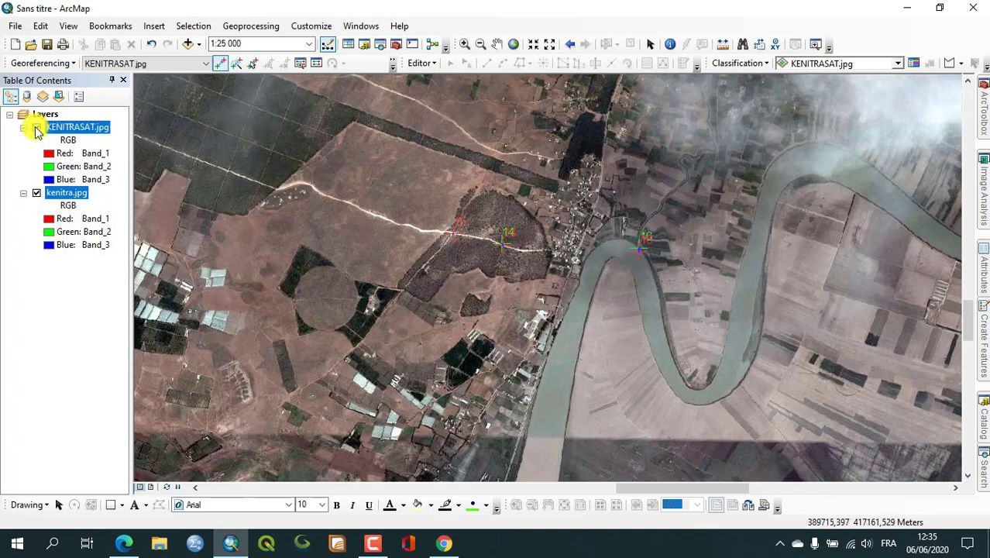
Compare KENITRASAT.jpg with kenitra.jpg where the straight field track reaches the south bank of Oued Sebou, east of the double river bend
click(37, 127)
click(37, 128)
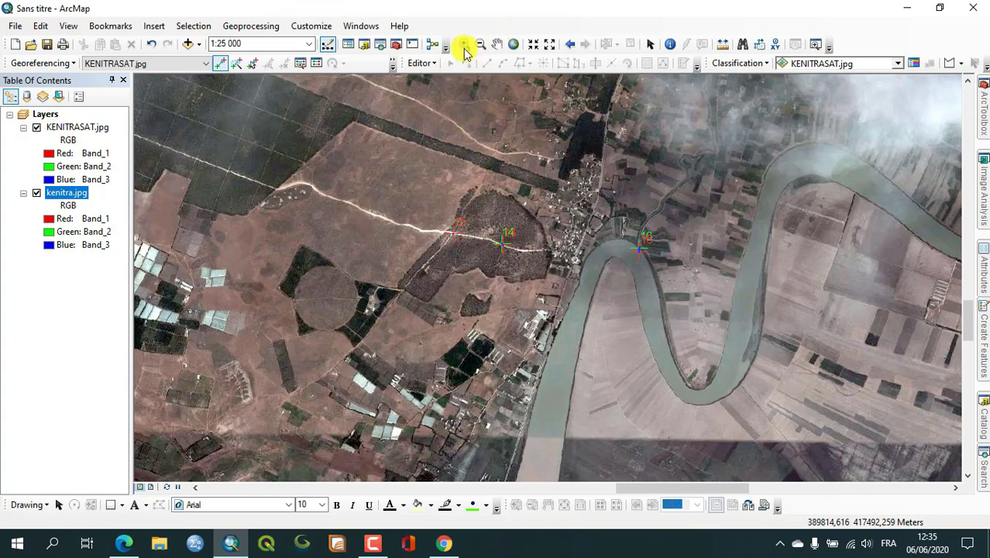
click(804, 288)
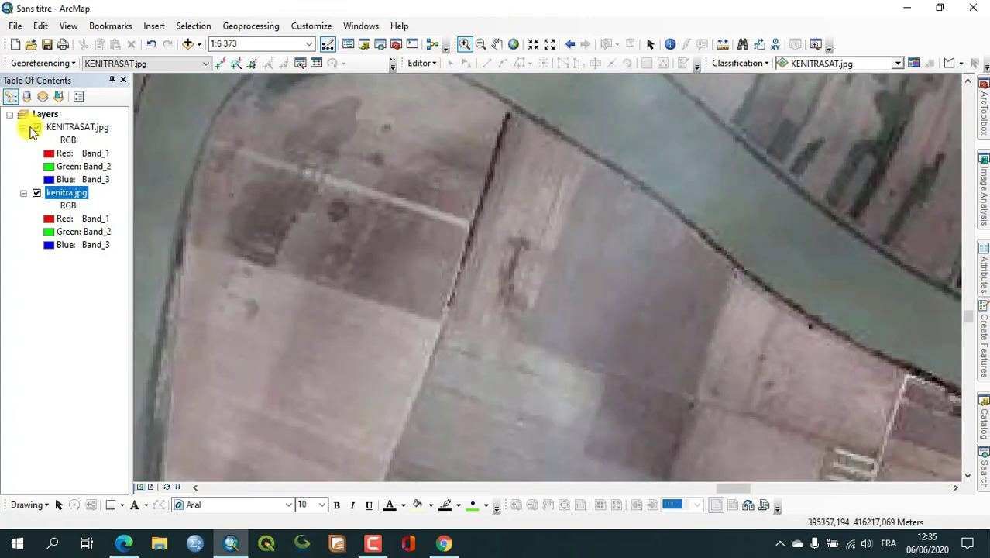
click(39, 130)
click(37, 128)
click(37, 129)
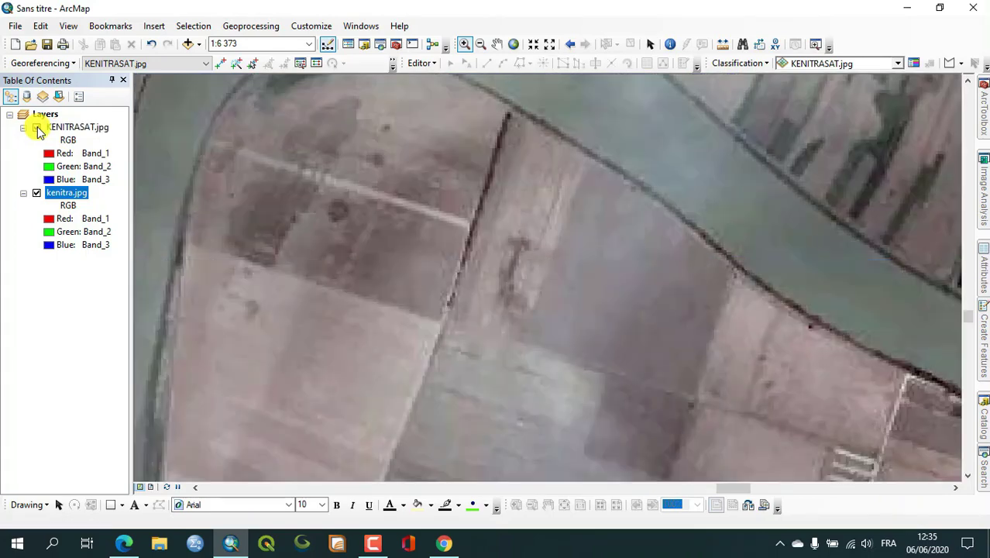
click(37, 128)
click(38, 128)
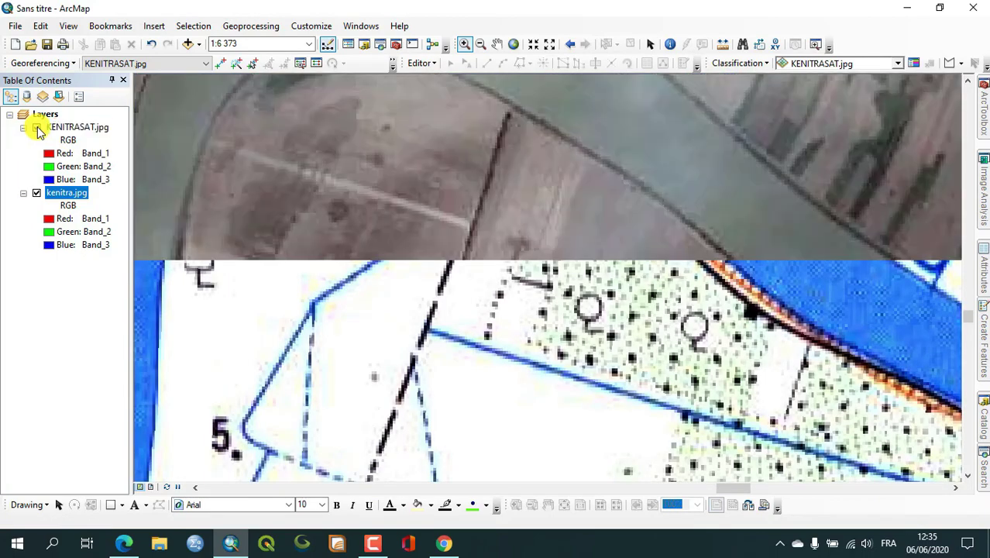
Add a seventeenth control point where the field track meets the south riverbank on both images, and toggle KENITRASAT.jpg to compare the alignment
click(219, 63)
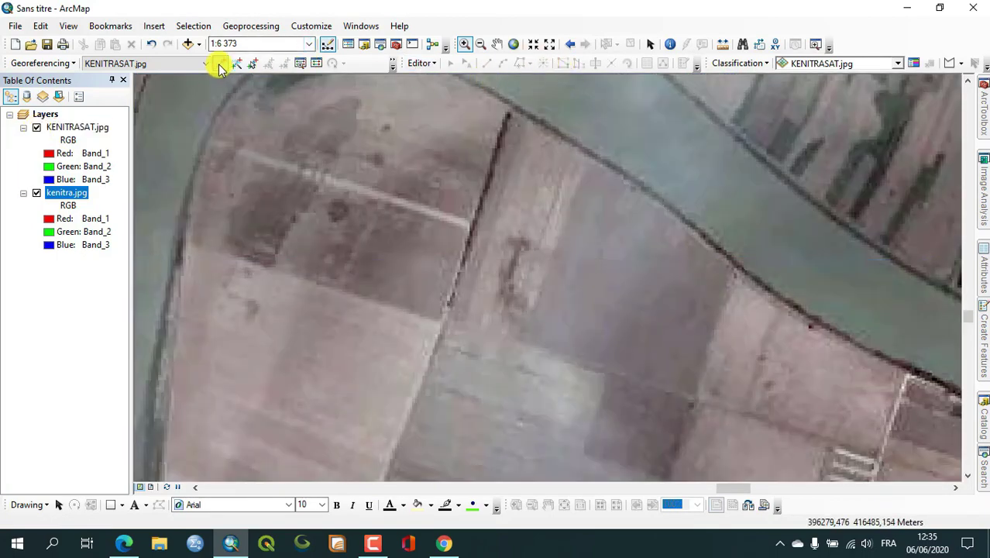
click(512, 110)
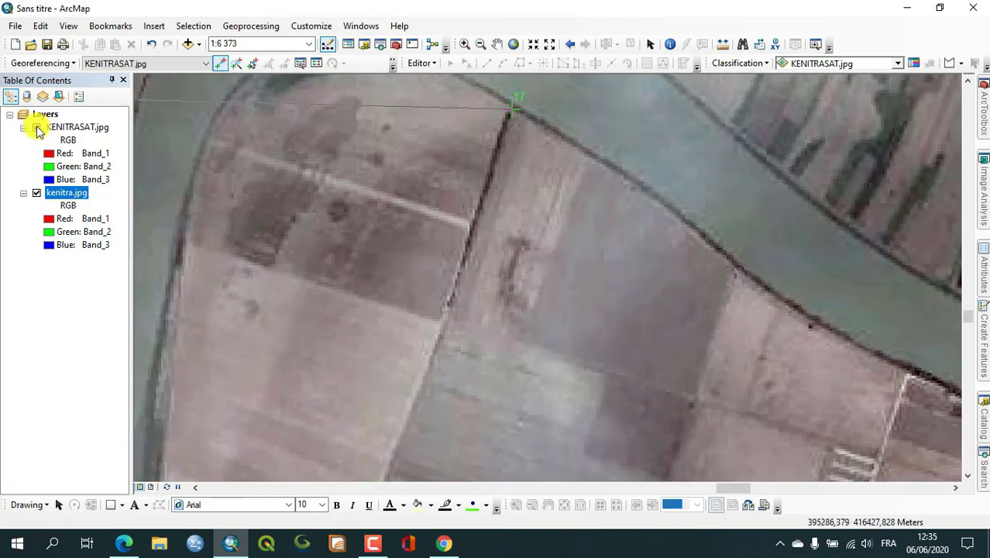
click(37, 128)
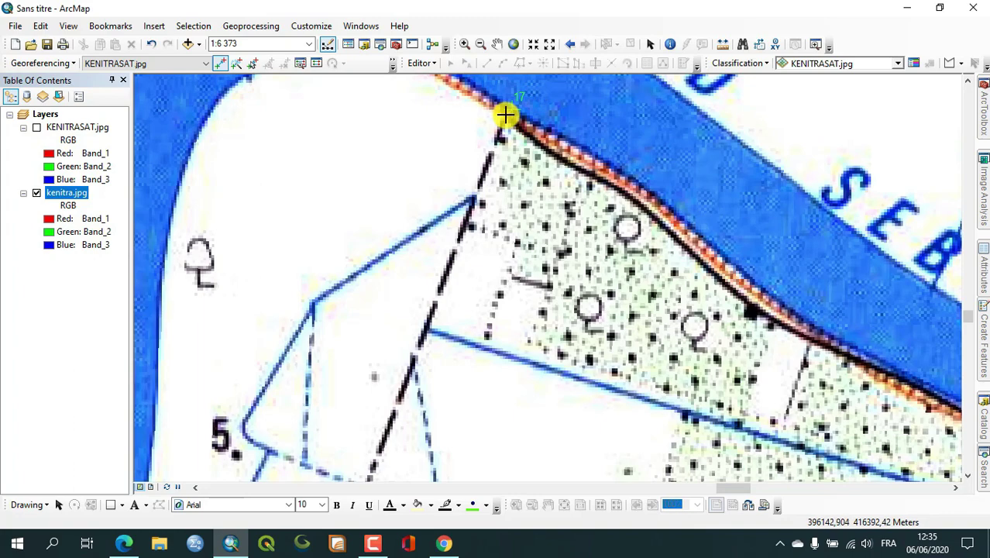
click(505, 114)
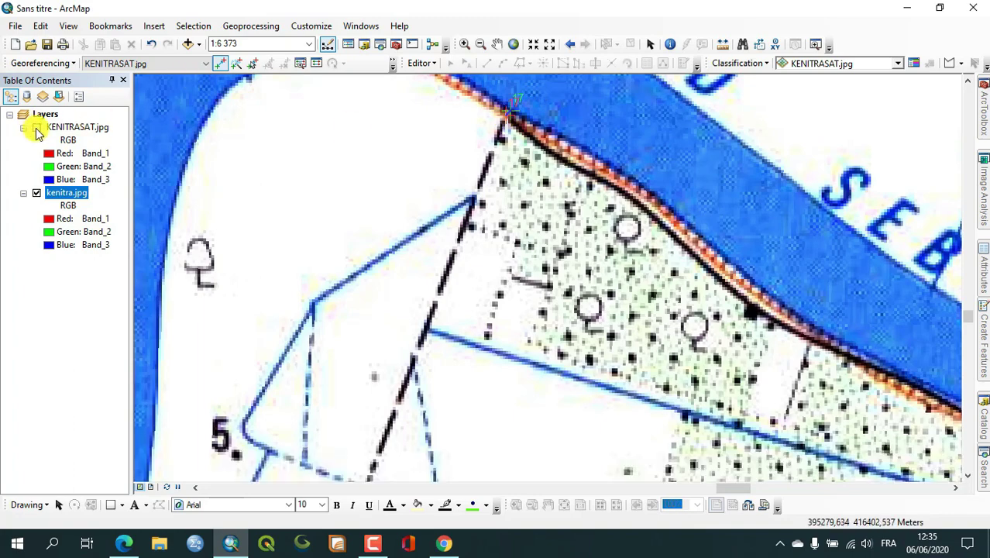
click(37, 129)
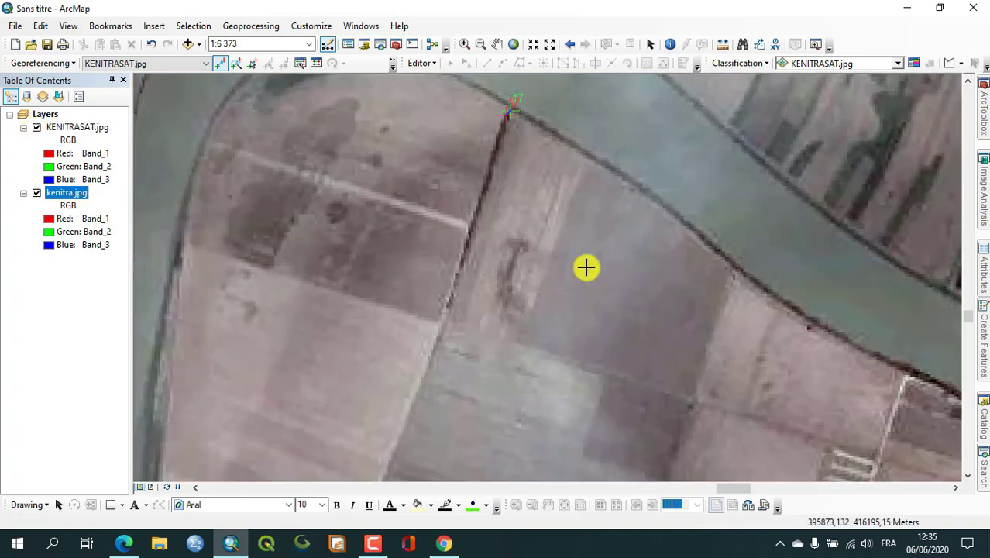
click(36, 129)
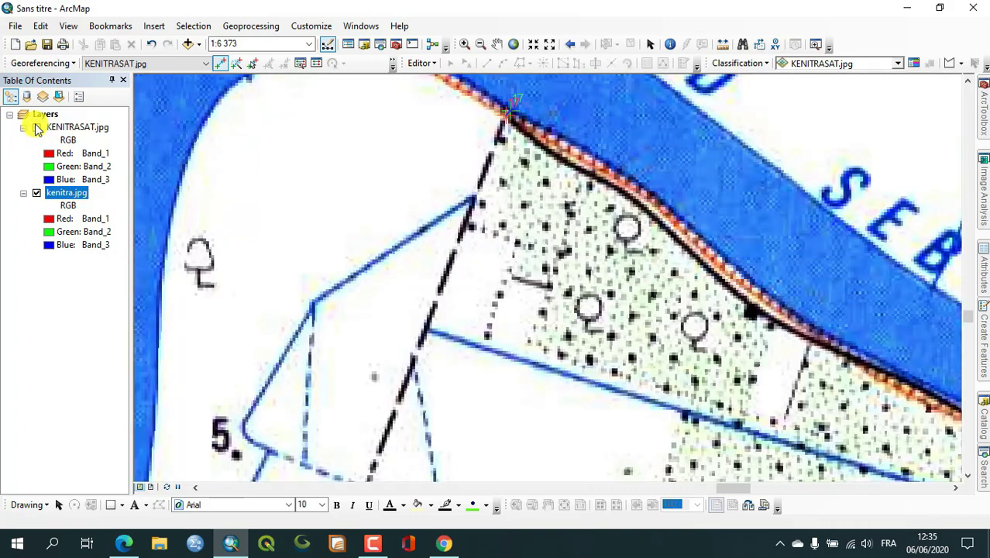
click(37, 128)
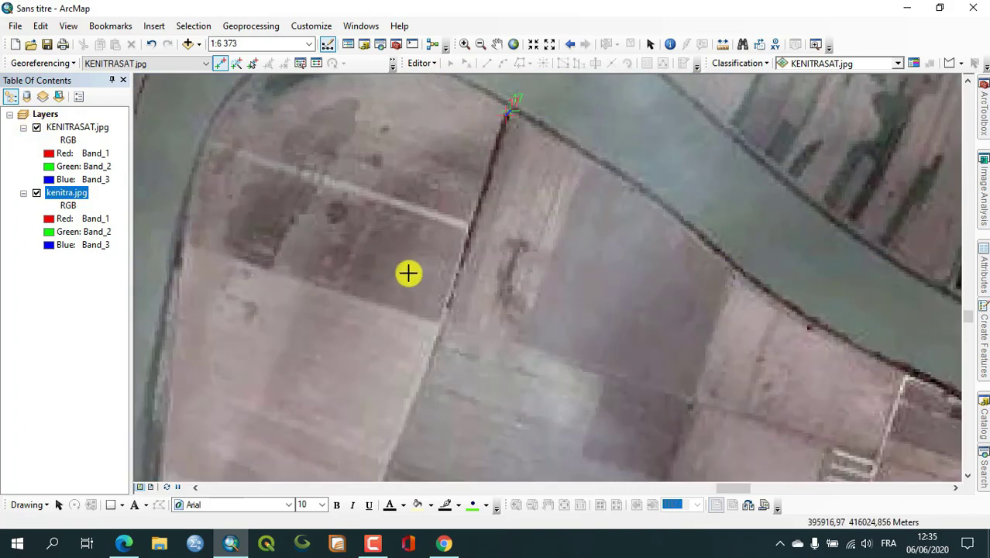
Add an eighteenth control point at the north end of the main-road bridge over Oued Sebou on both images, and show KENITRASAT.jpg again
scroll(408, 272, up, 1)
scroll(408, 273, up, 6)
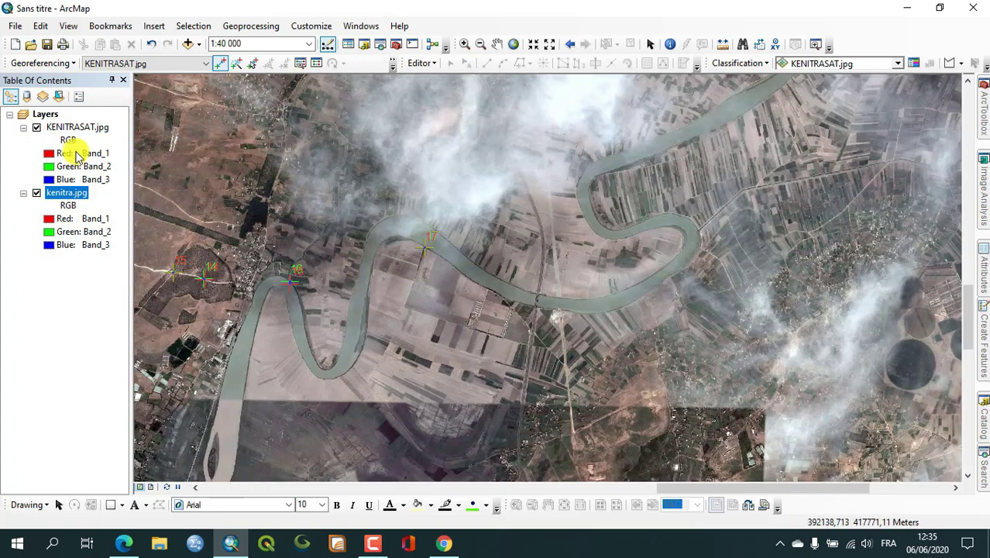
click(38, 129)
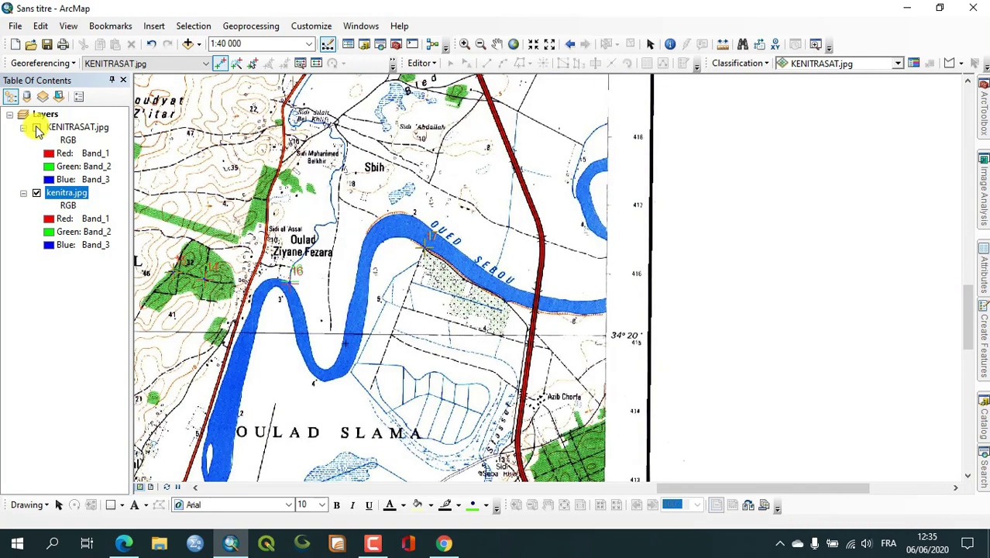
click(37, 129)
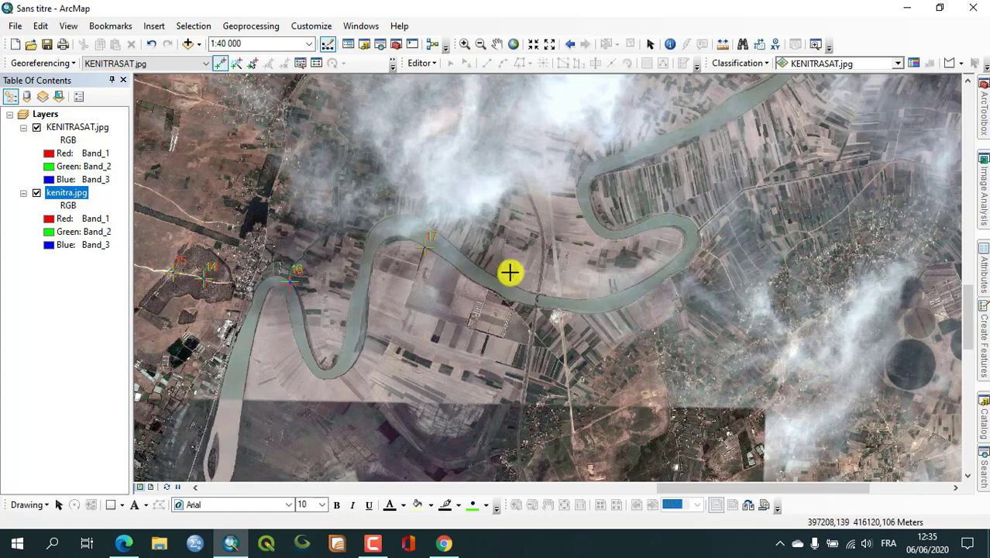
scroll(540, 291, down, 6)
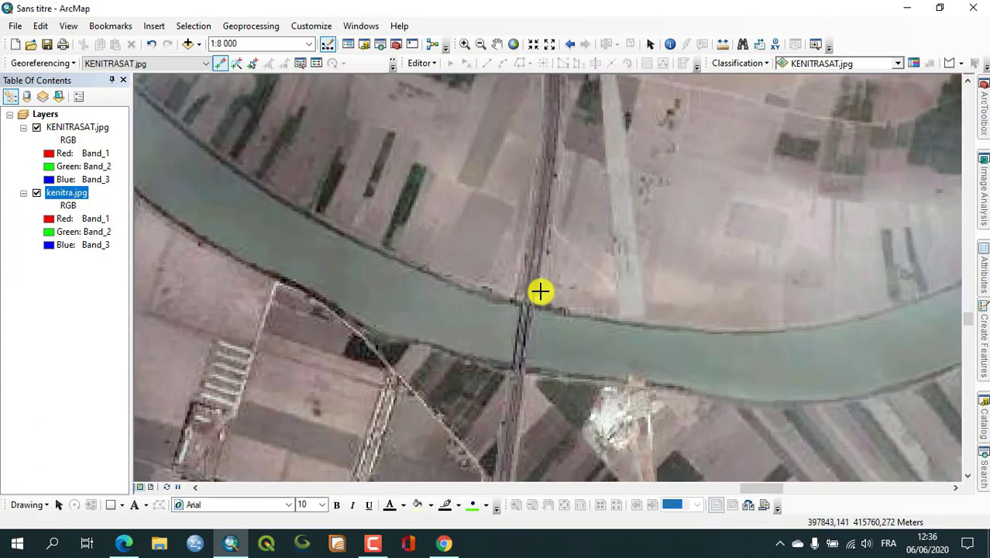
click(530, 305)
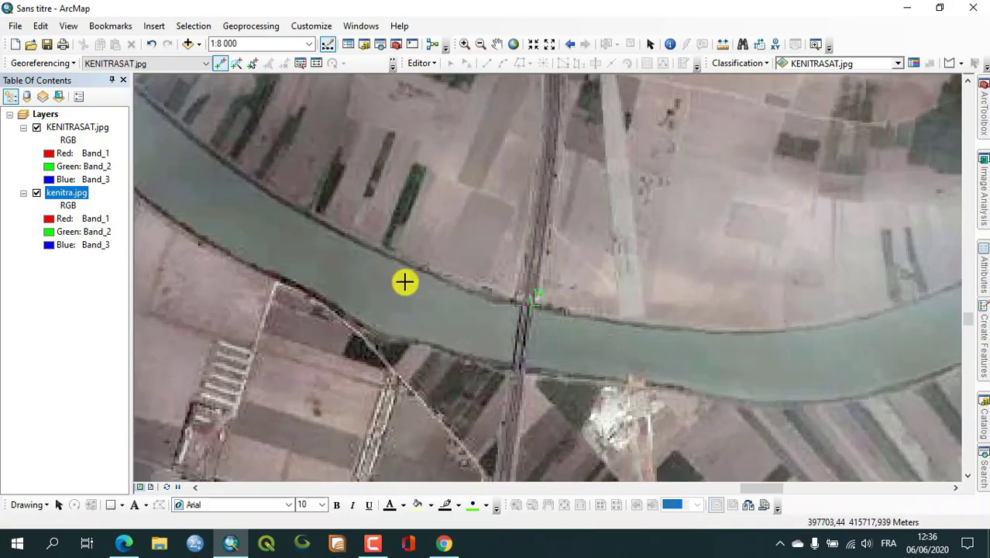
click(37, 127)
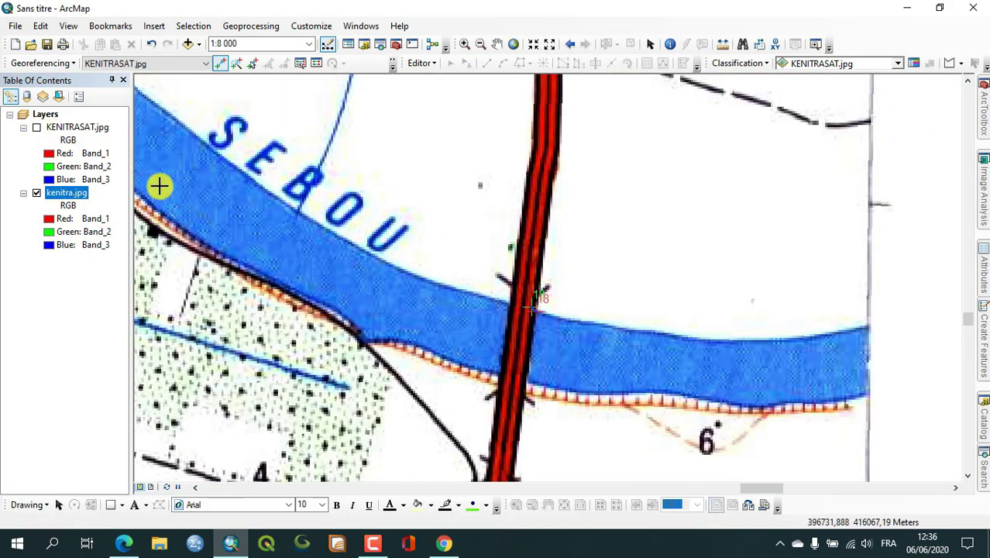
click(37, 127)
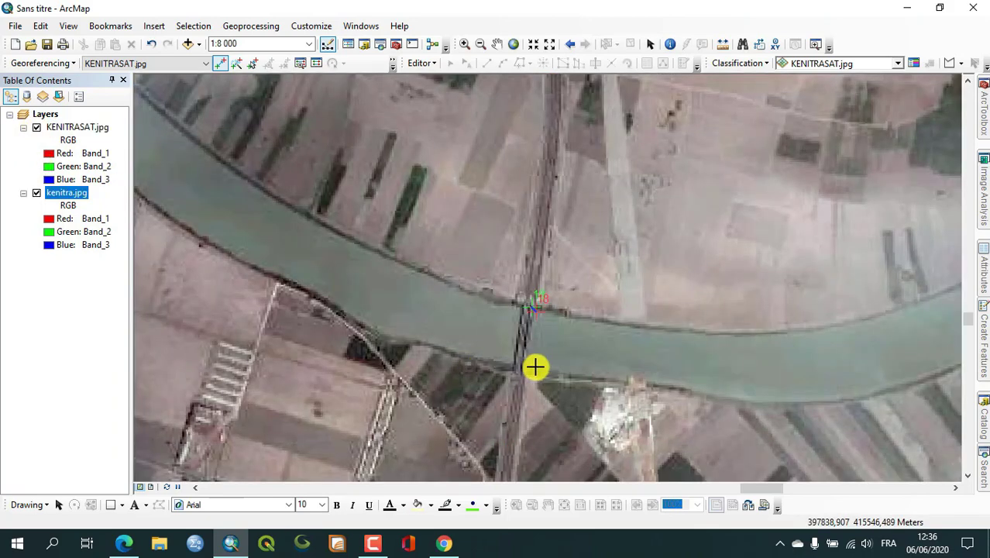
Add a nineteenth control point at the south end of the same bridge on both images, and toggle KENITRASAT.jpg to compare the alignment
click(523, 371)
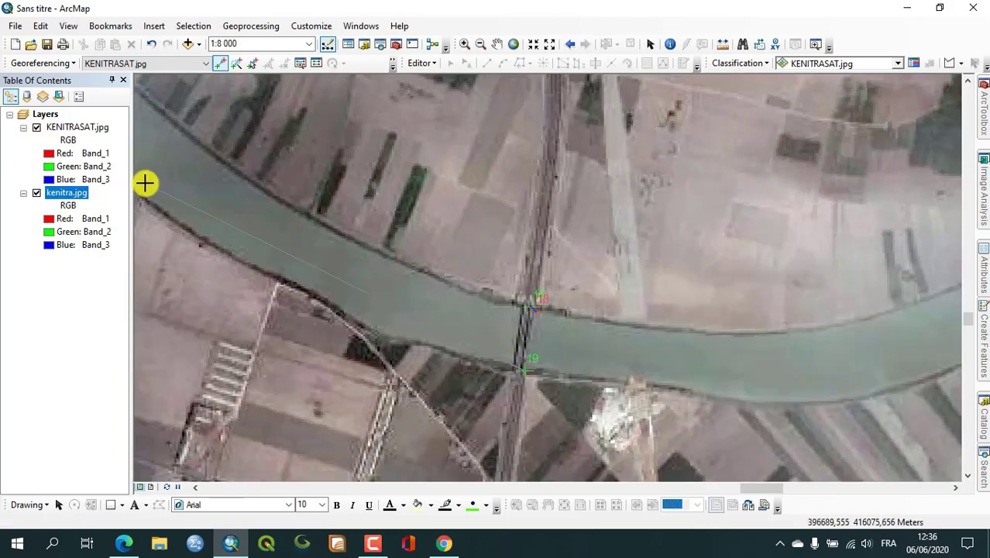
click(37, 129)
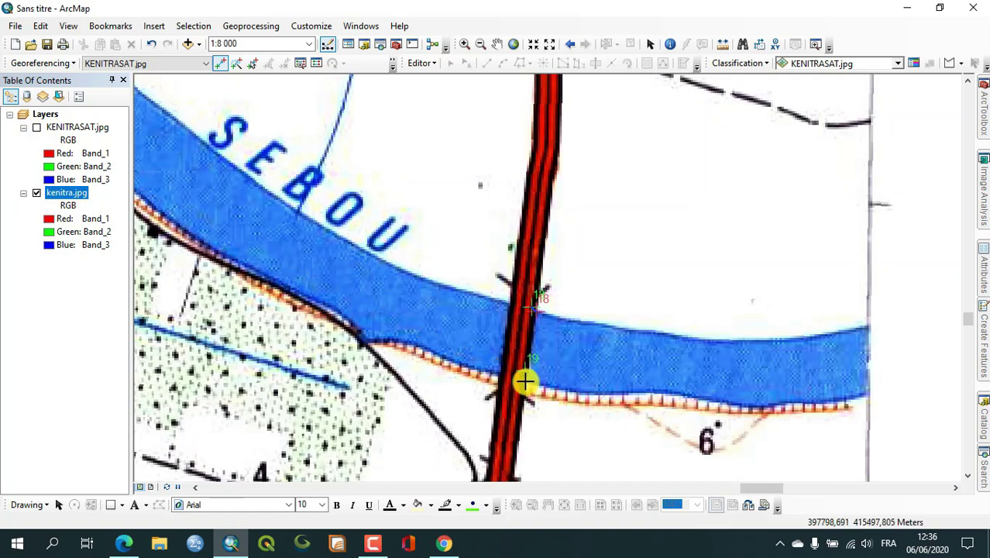
click(525, 373)
click(36, 129)
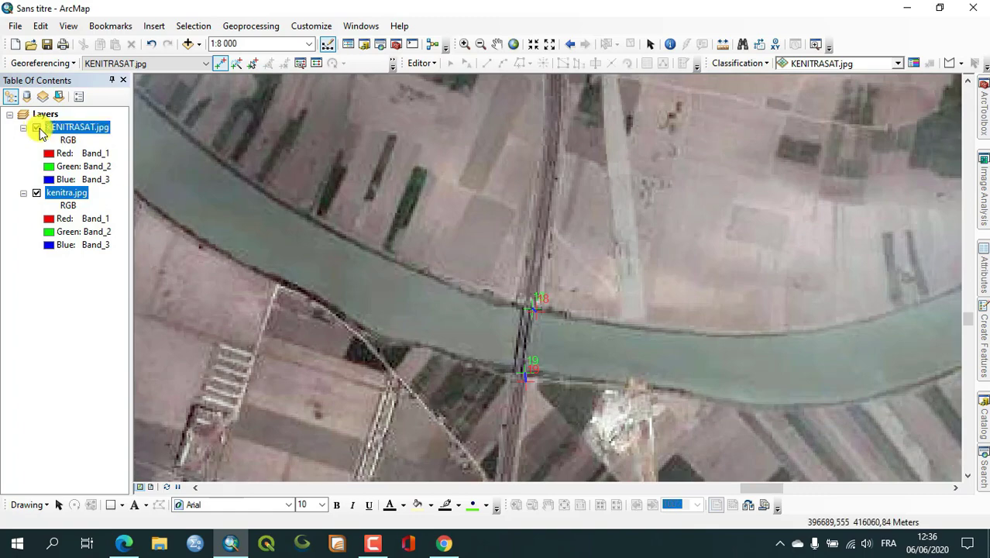
click(36, 129)
click(36, 128)
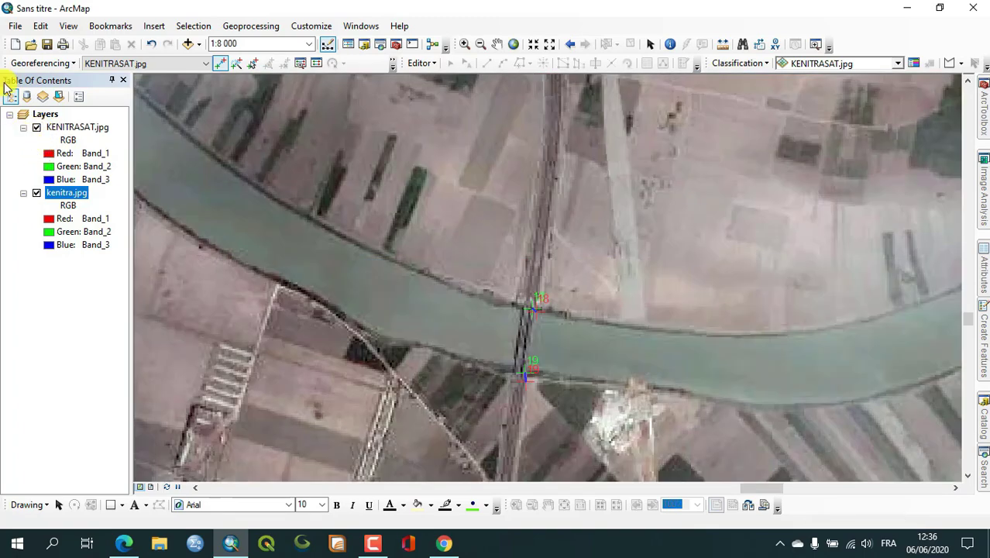
Examine the northern edge of KENITRASAT.jpg against kenitra.jpg for landmarks shared by both images
scroll(345, 176, down, 5)
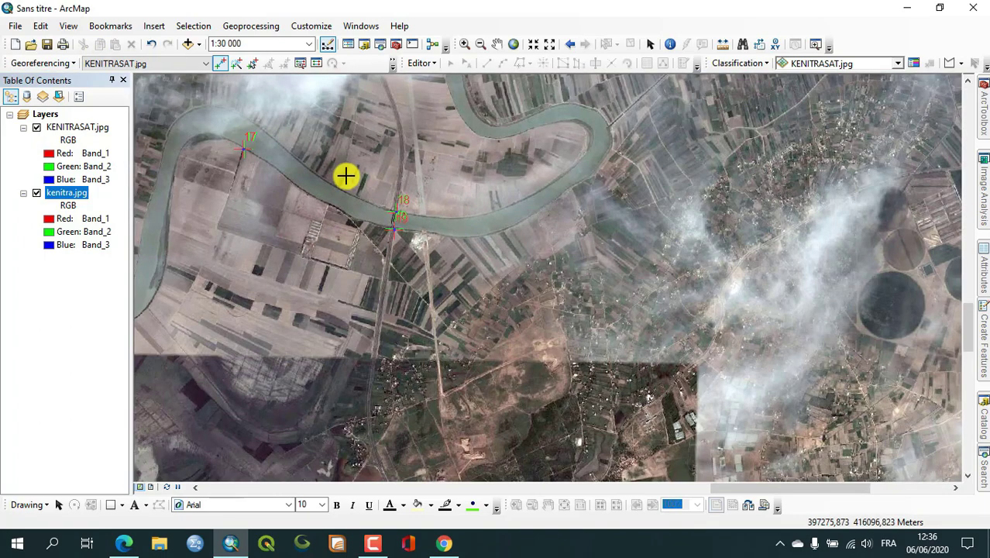
scroll(345, 176, down, 3)
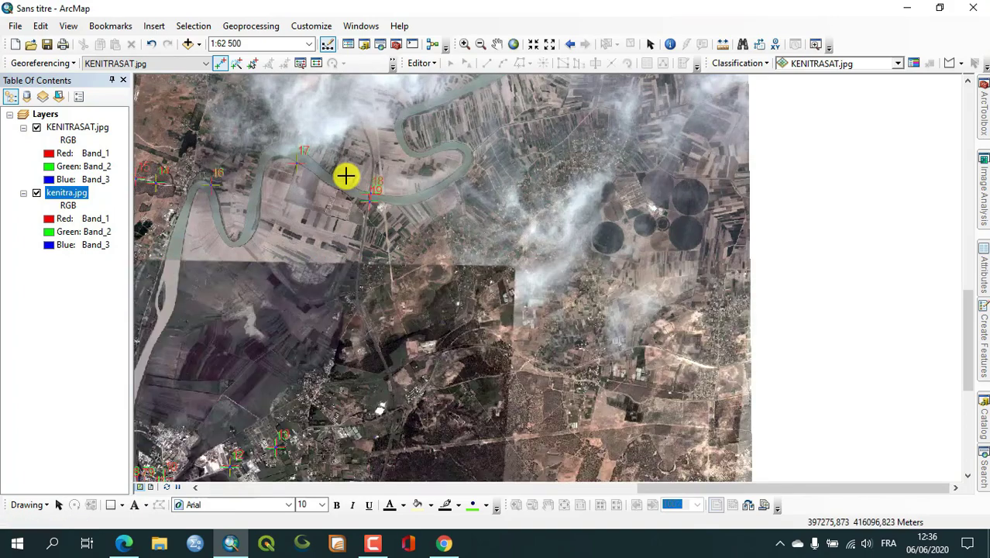
key(Up)
key(Up)
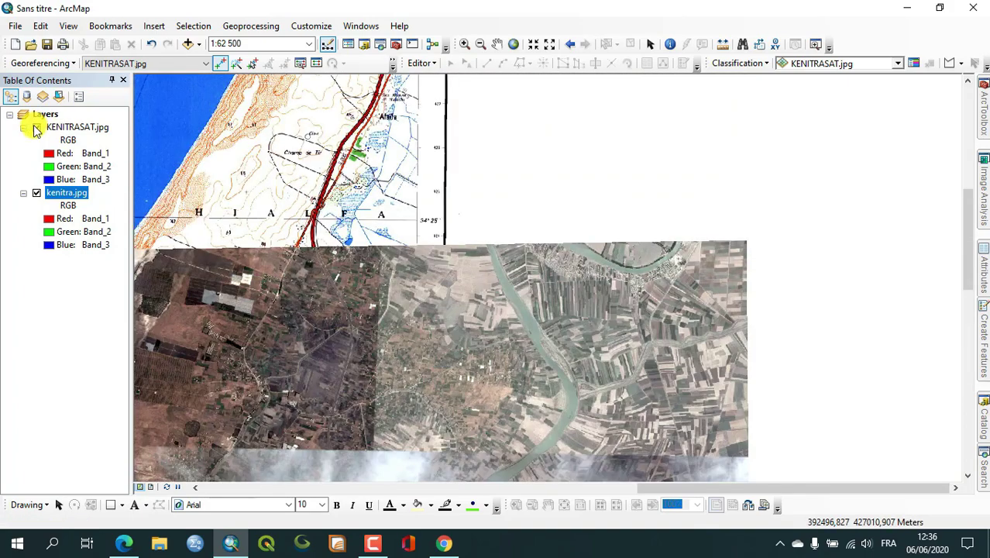
click(36, 128)
click(37, 128)
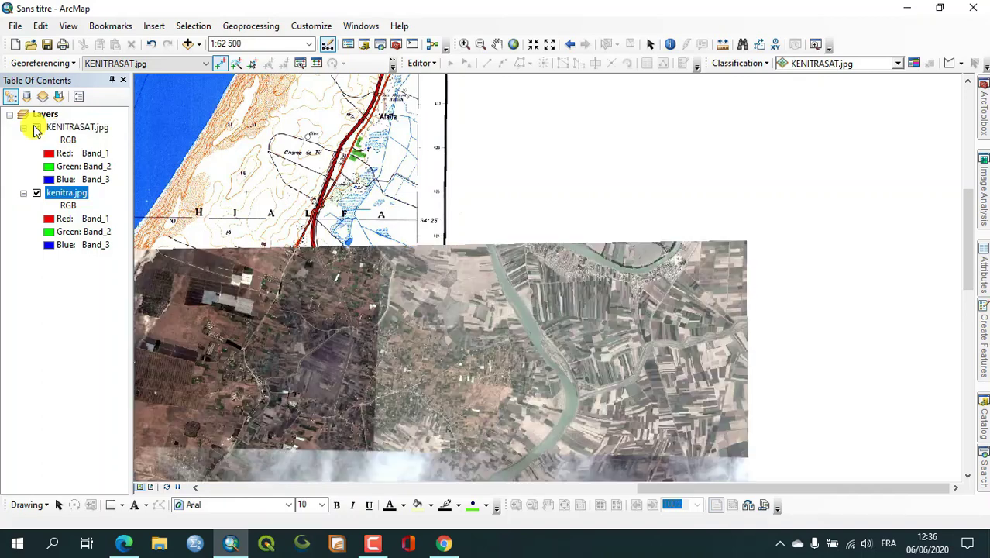
click(37, 128)
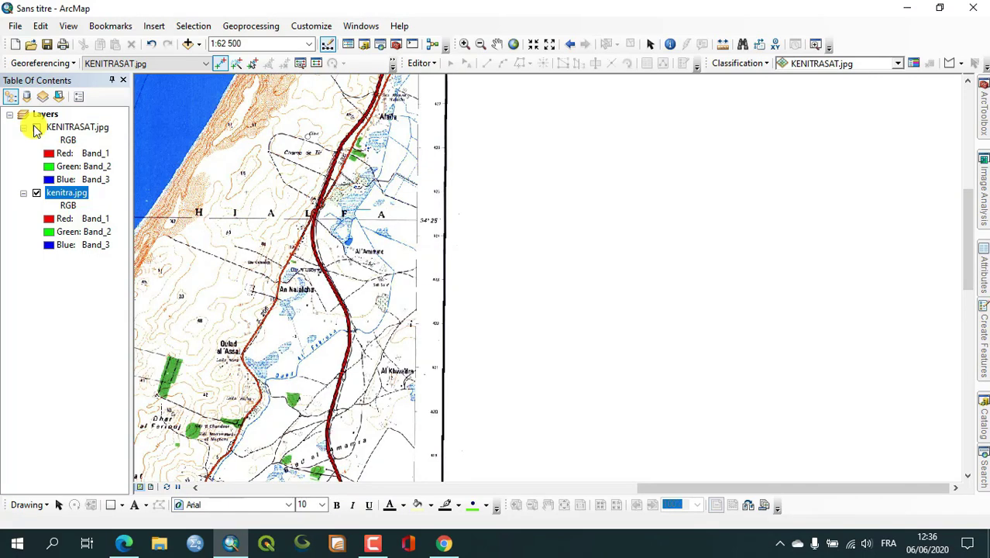
Compare the main-road crossing over Oued al Fakroun on kenitra.jpg and KENITRASAT.jpg as a possible control point location
click(463, 44)
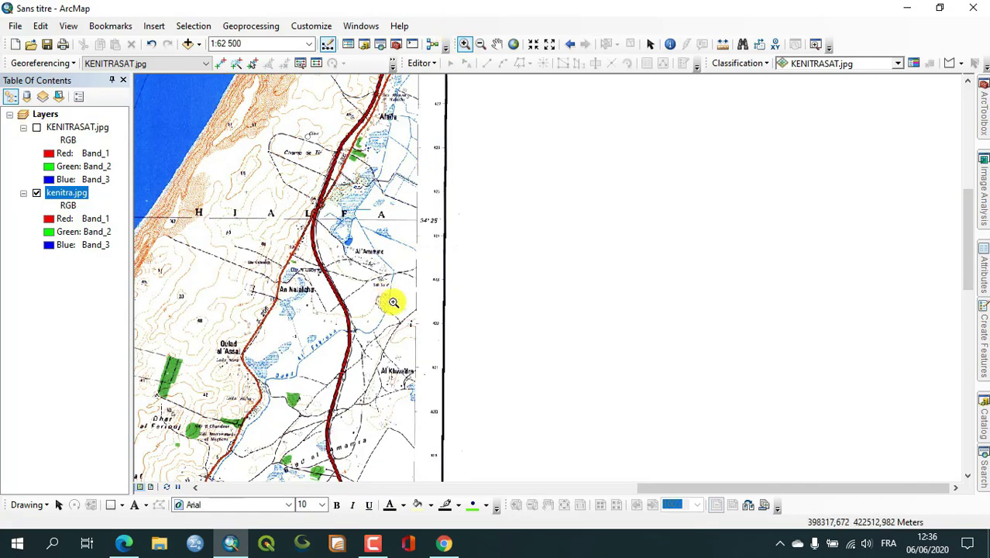
drag(394, 299, 311, 358)
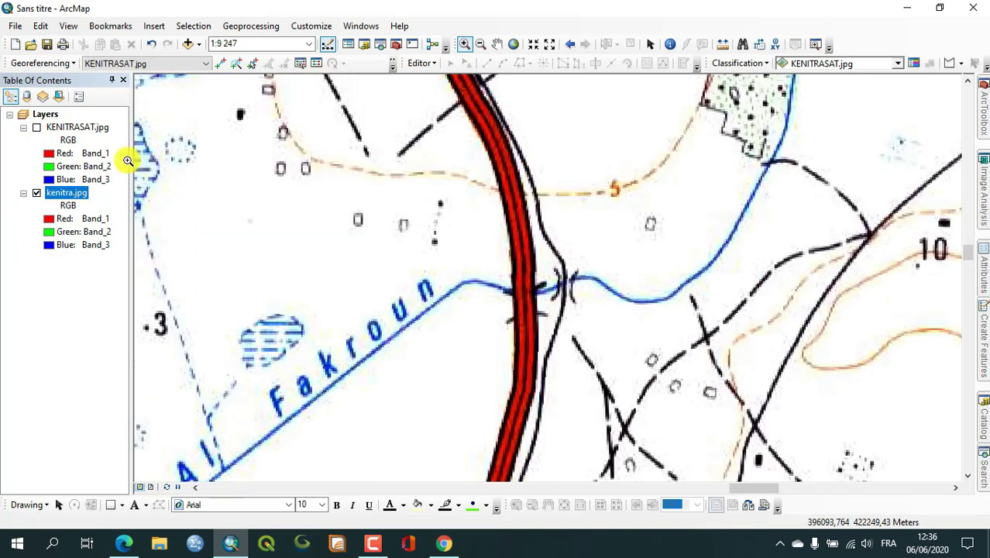
click(37, 128)
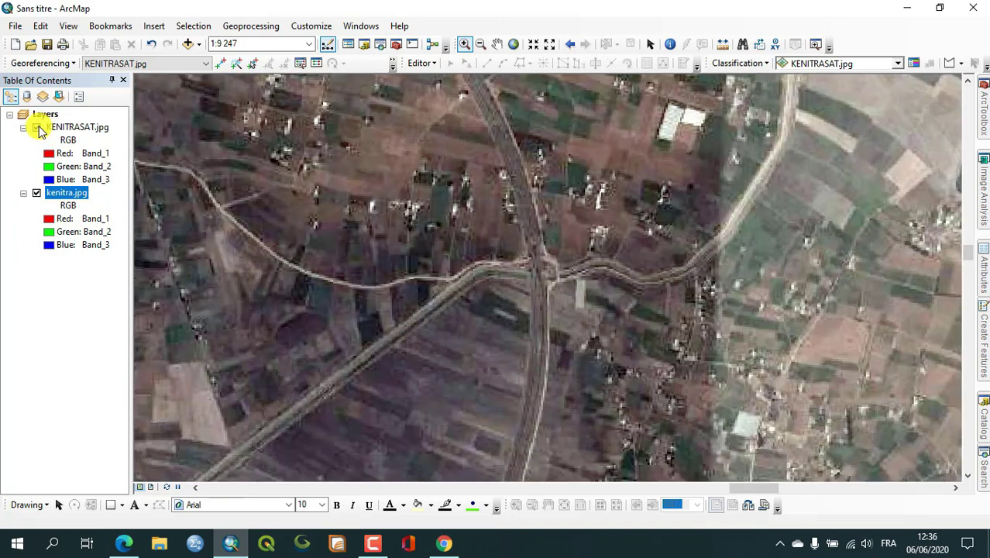
drag(635, 239, 406, 345)
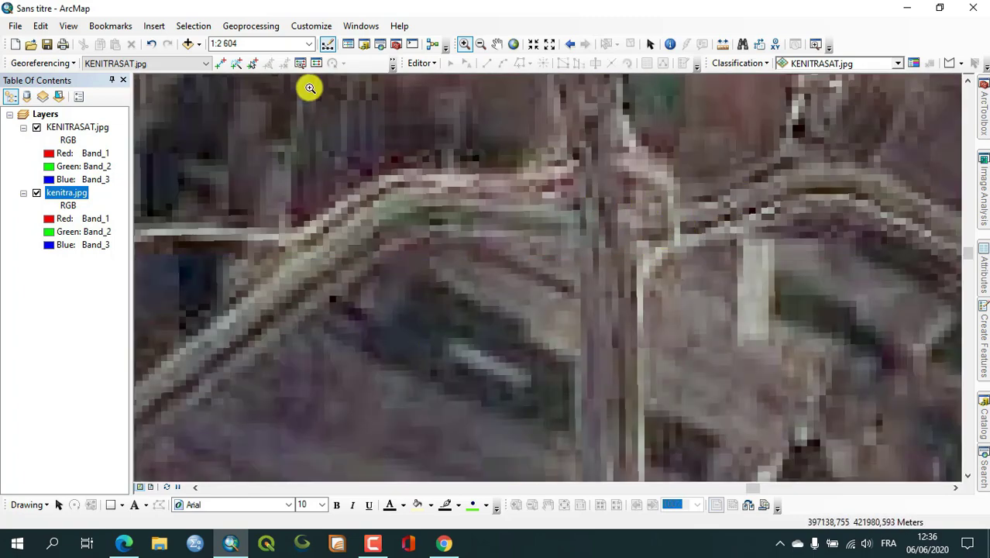
click(497, 43)
click(480, 44)
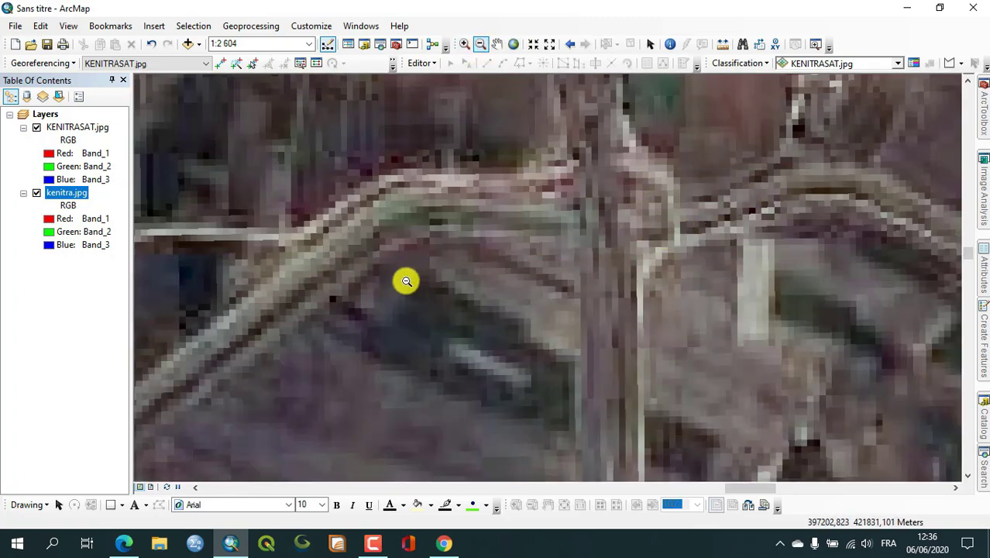
click(406, 280)
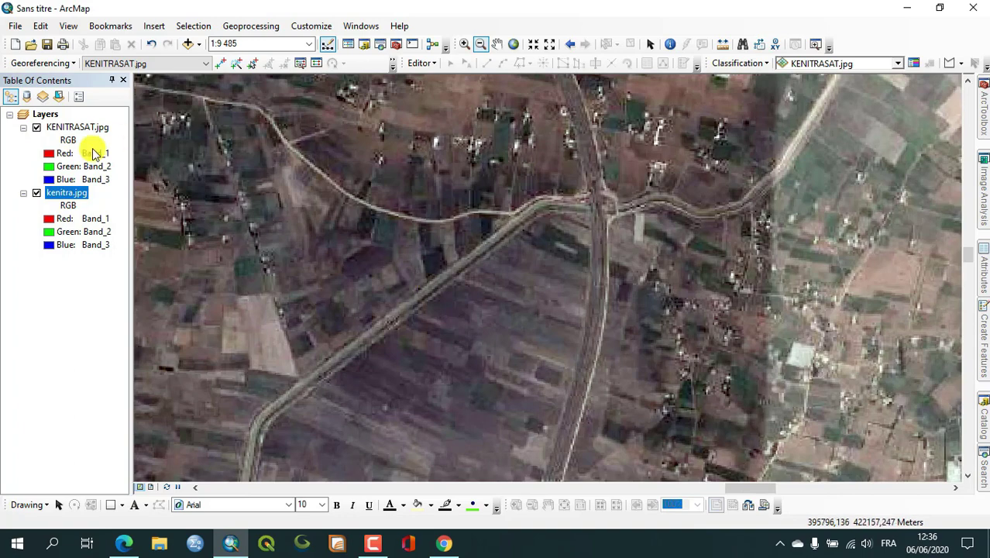
click(36, 127)
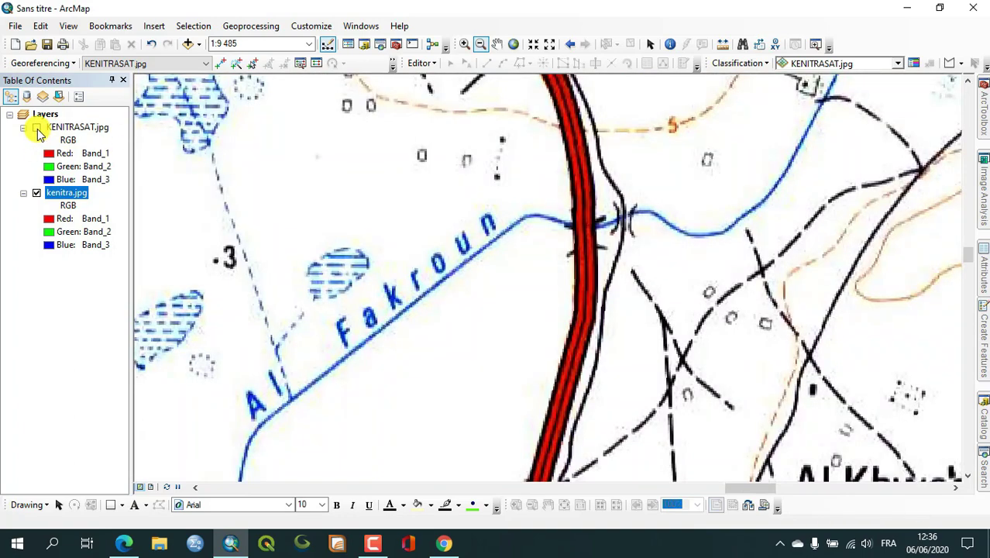
click(37, 127)
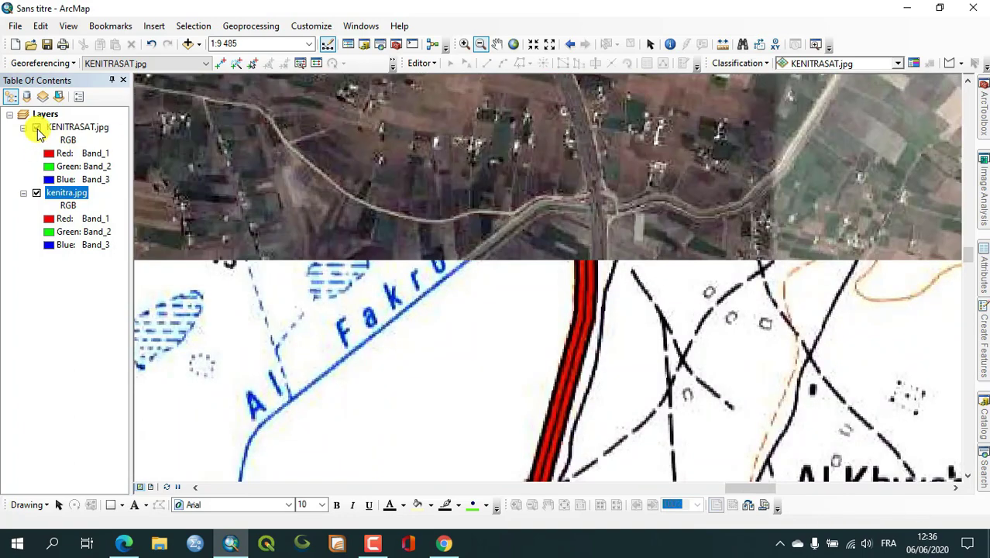
click(37, 127)
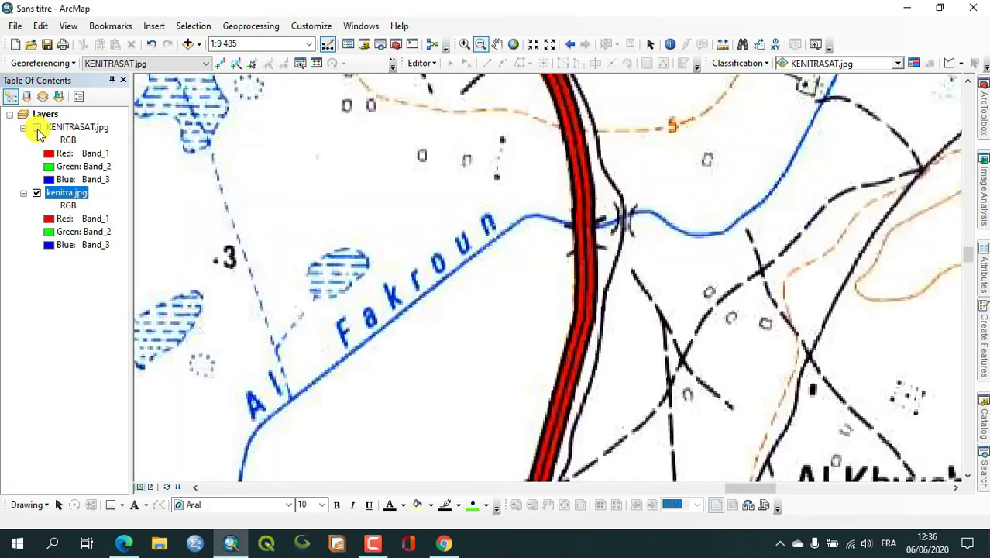
Compare the roads and stream around Oulad al 'Assal and Al Khwadra on both images for shared landmarks
click(409, 283)
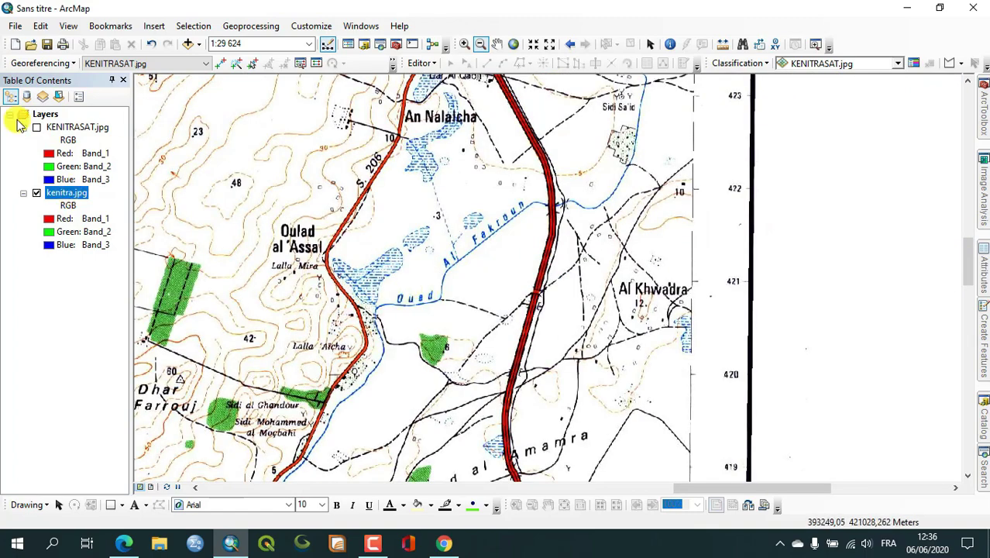
click(37, 127)
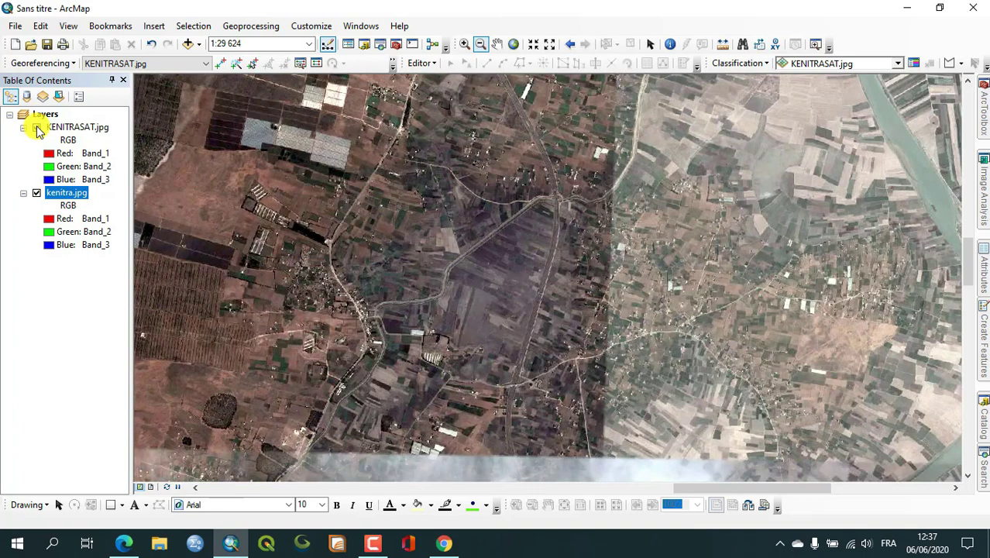
click(36, 127)
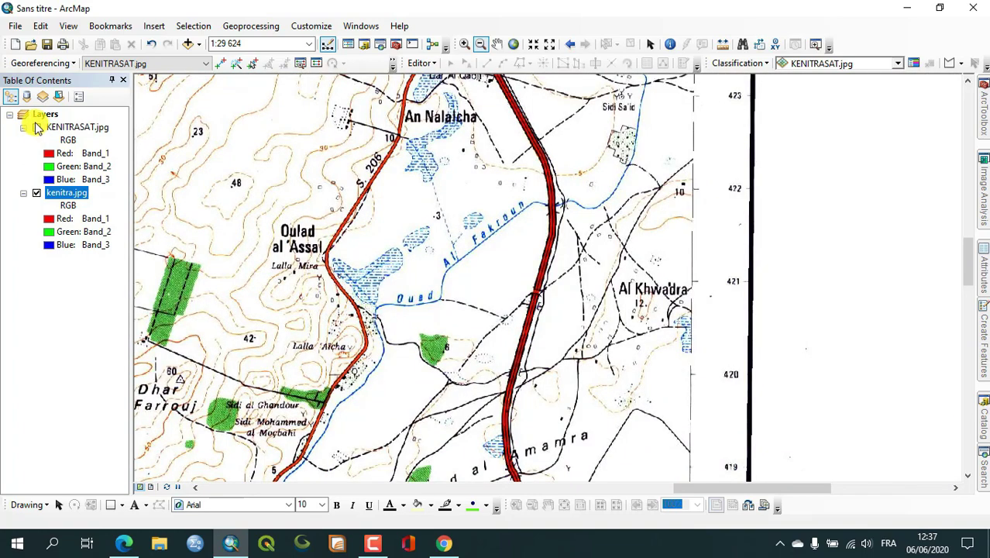
click(36, 127)
click(36, 127)
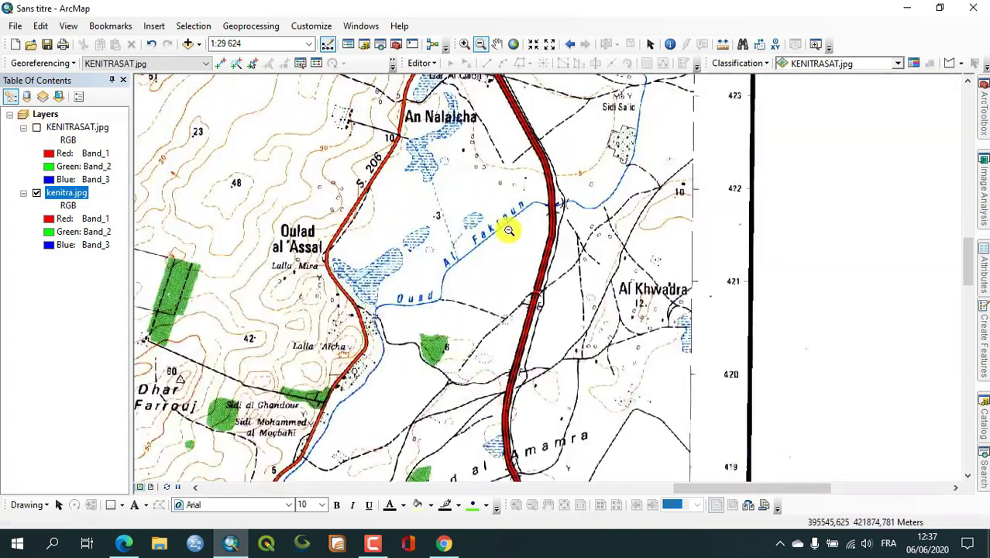
drag(559, 222, 260, 347)
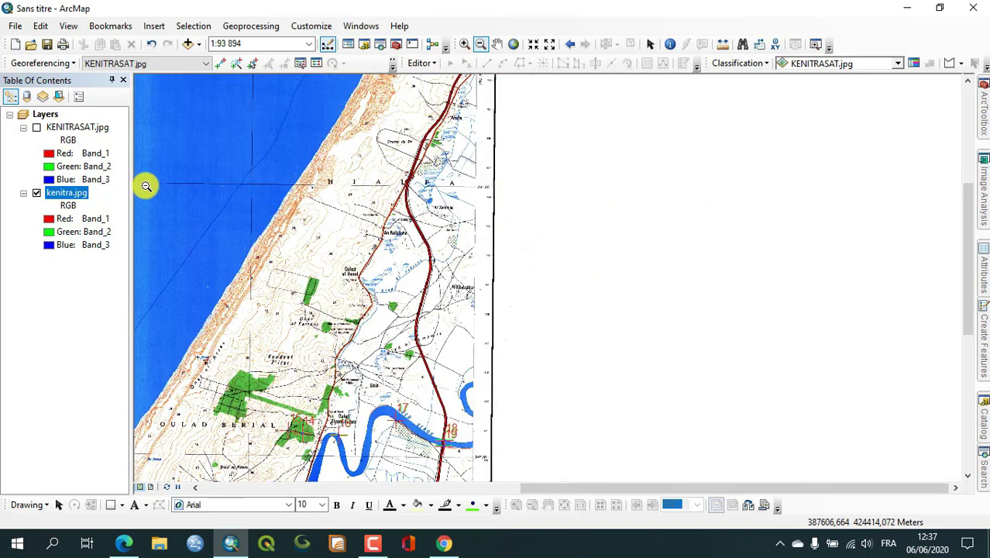
click(36, 128)
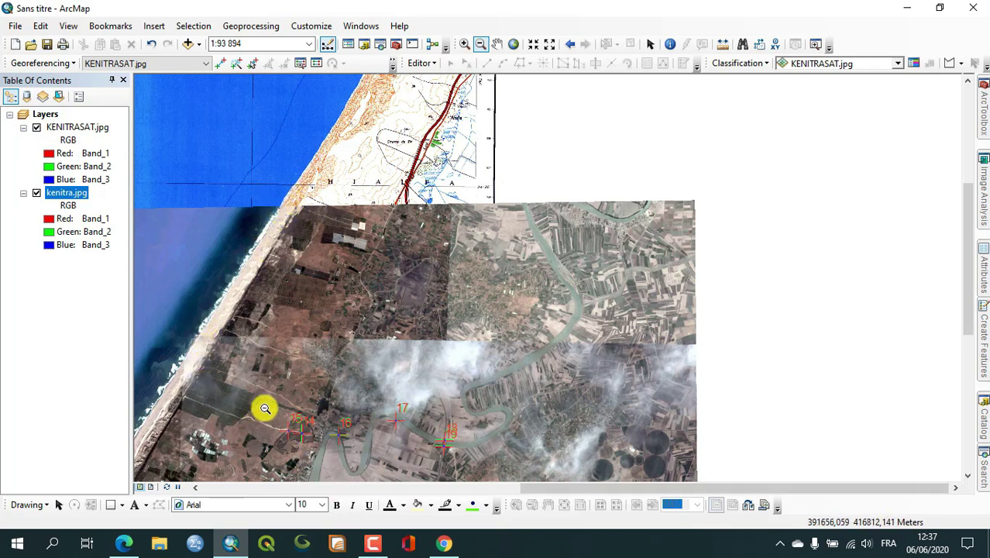
Add a twentieth control point where the track crosses the stream north-east of Lalla Aicha on both images, and show KENITRASAT.jpg again
click(464, 44)
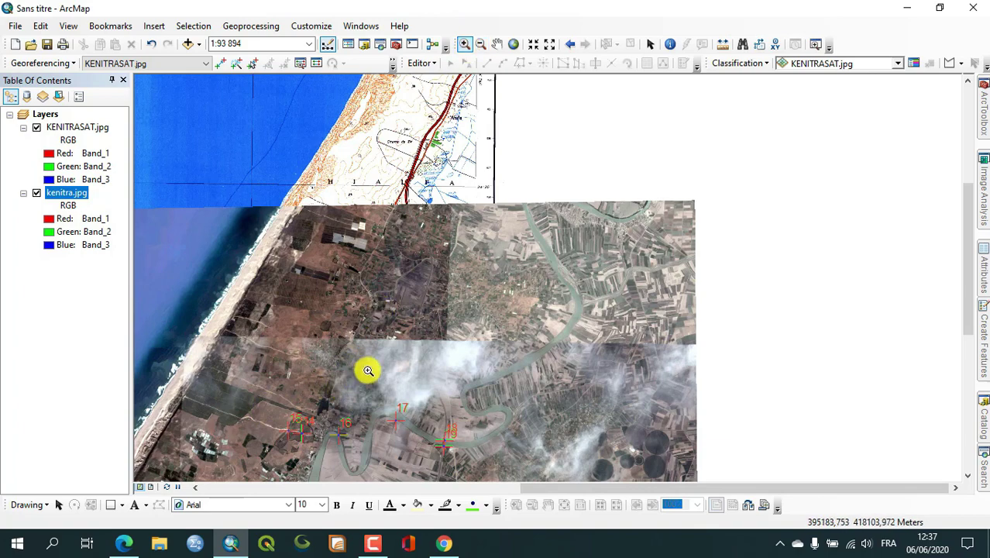
drag(453, 284, 292, 358)
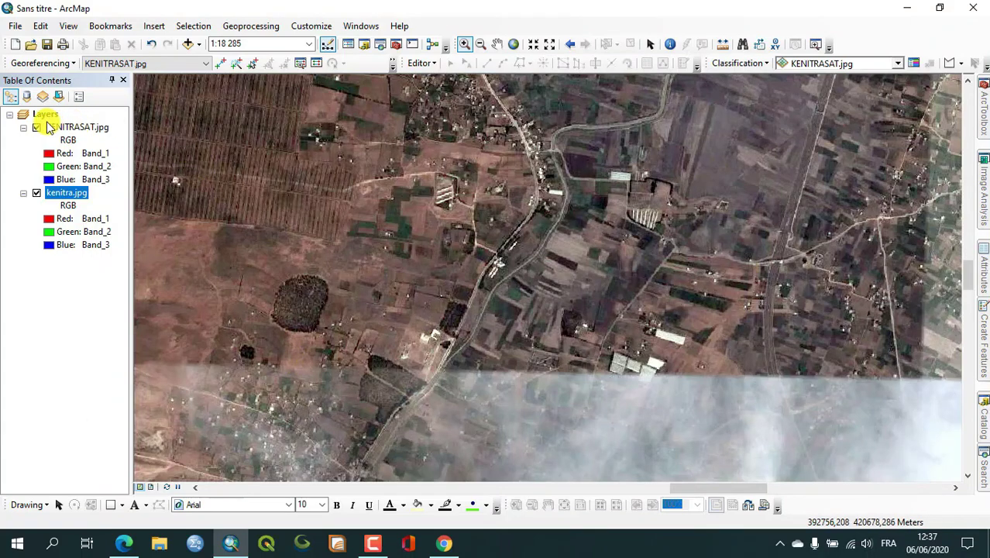
click(37, 128)
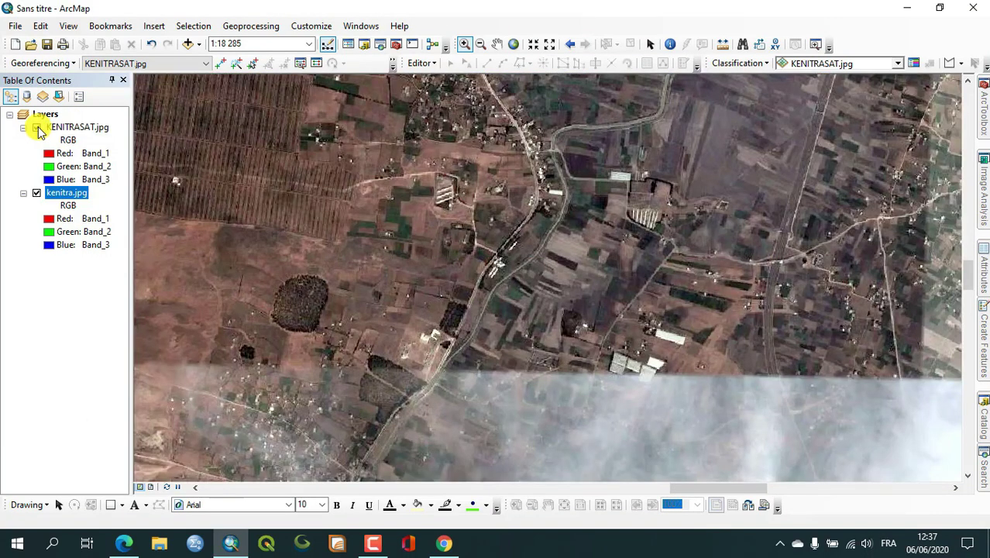
click(37, 127)
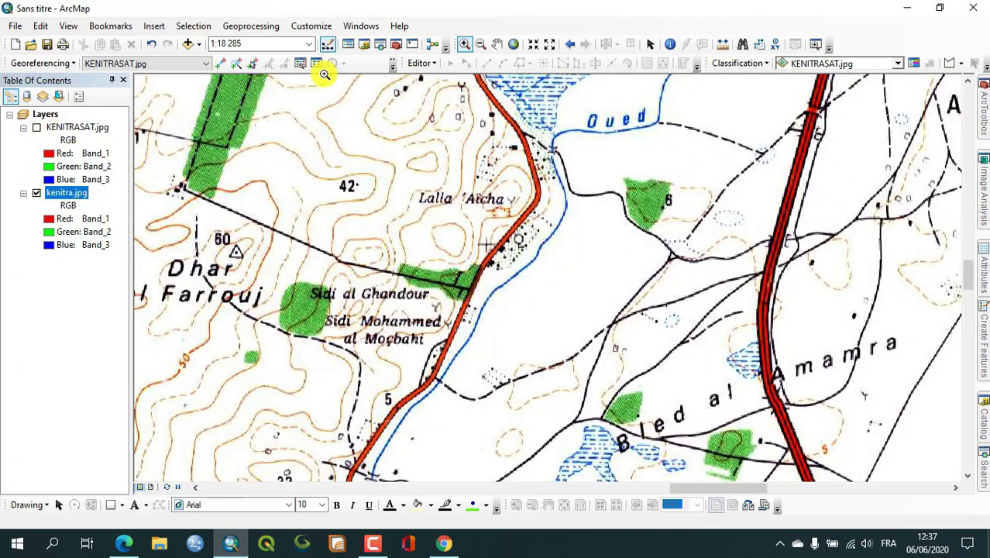
drag(613, 121, 465, 194)
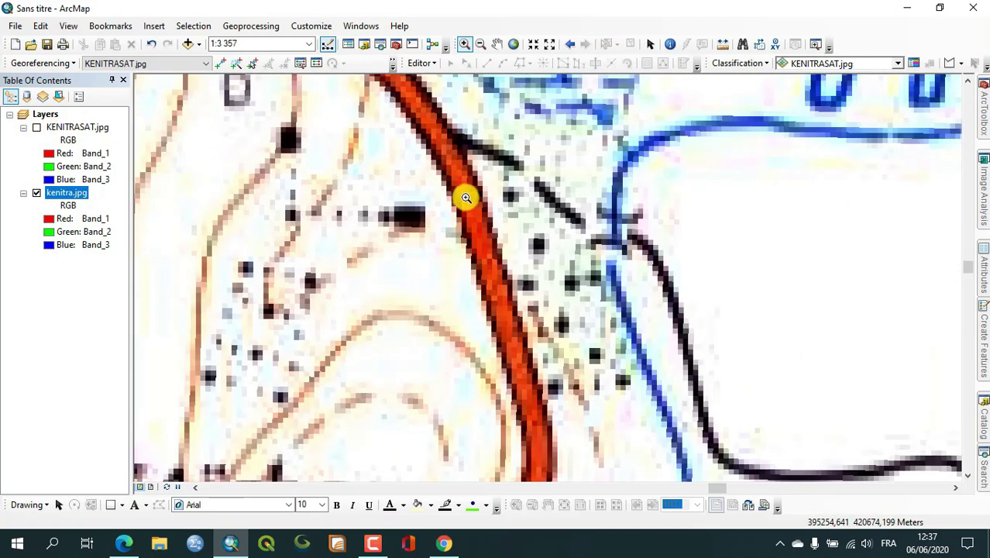
click(37, 128)
click(37, 128)
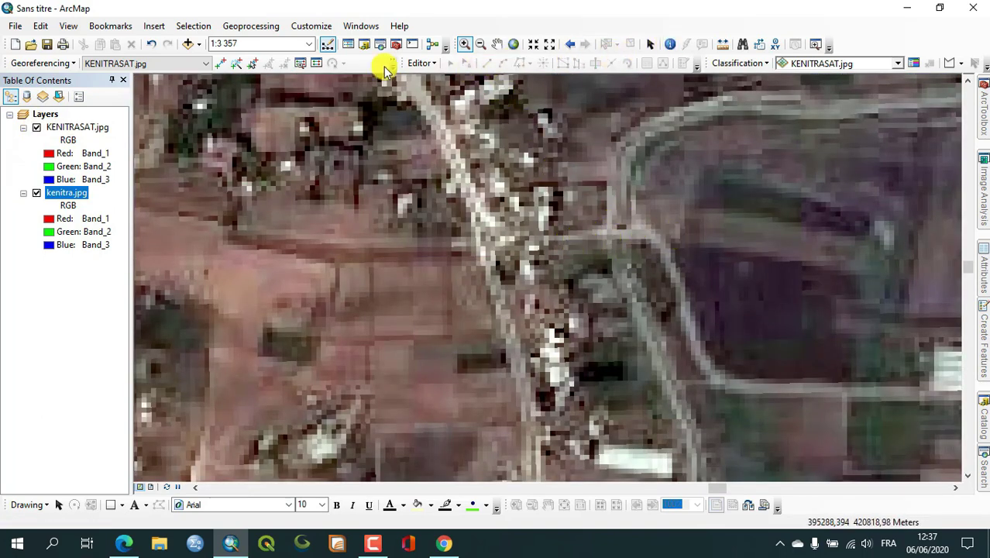
click(221, 64)
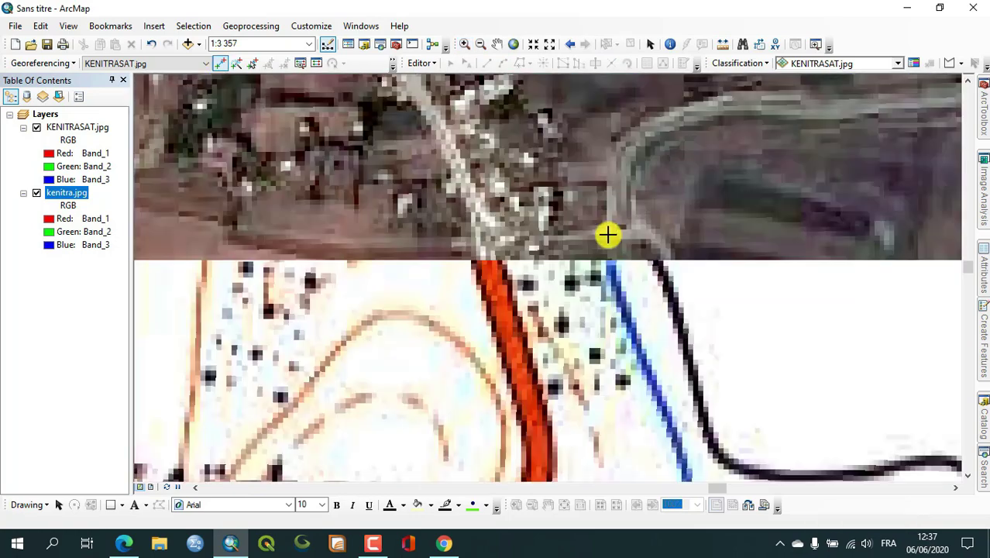
click(612, 226)
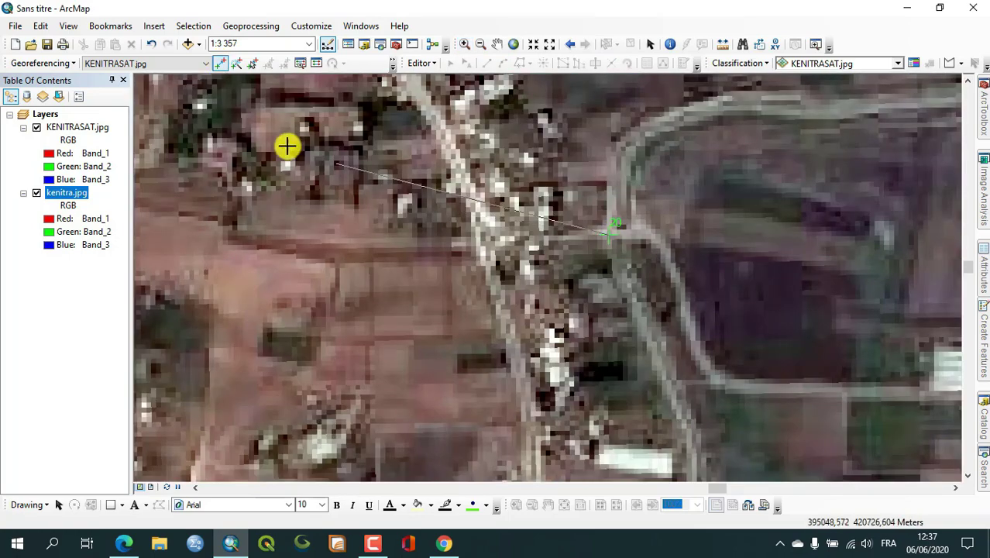
click(36, 127)
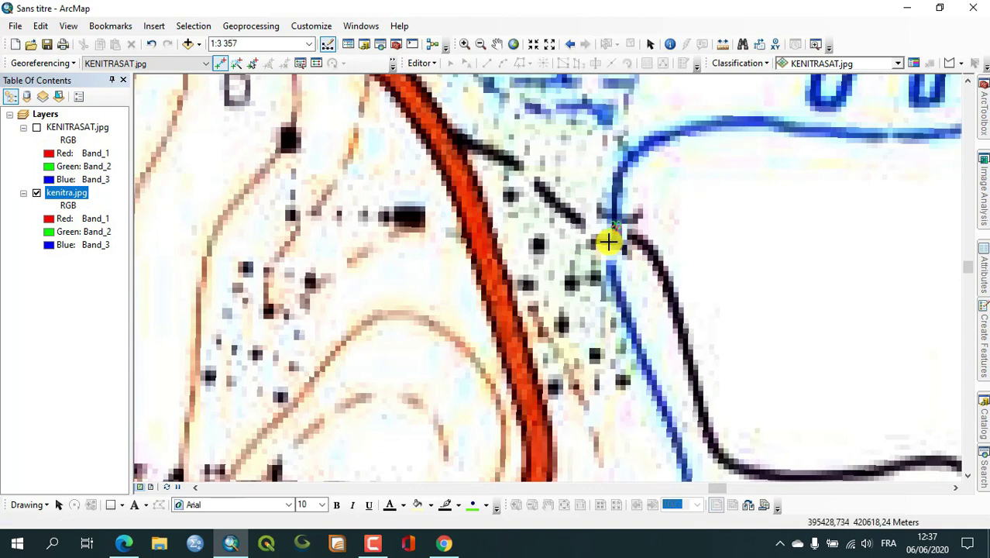
click(36, 127)
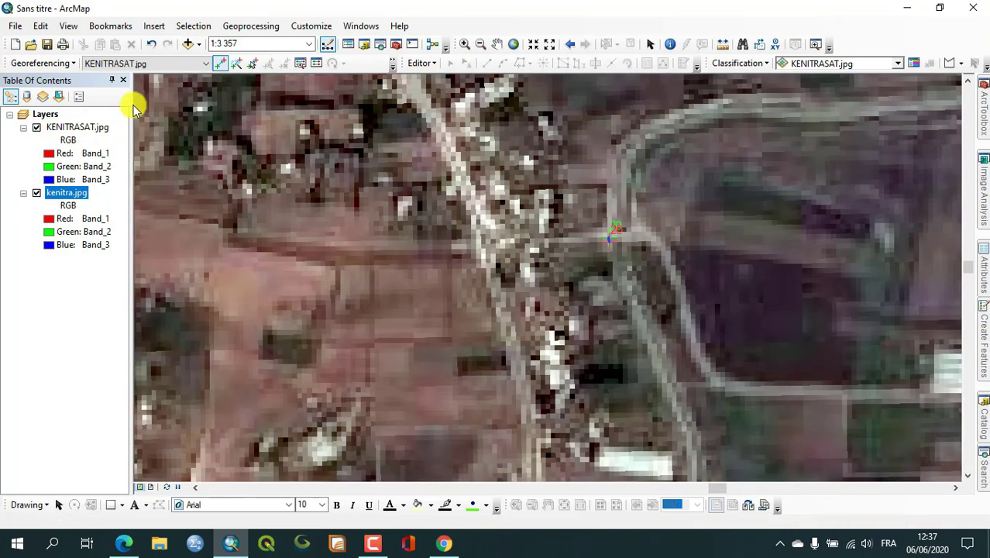
Examine the control point distribution at full extent, and compare Kenitra's southern districts around Bir ar Rami on both images
click(511, 44)
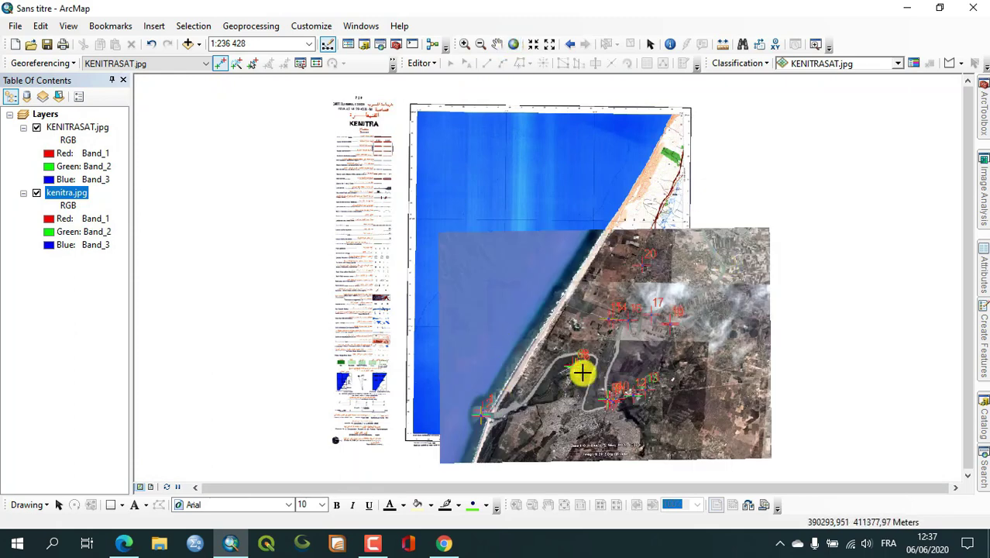
click(465, 44)
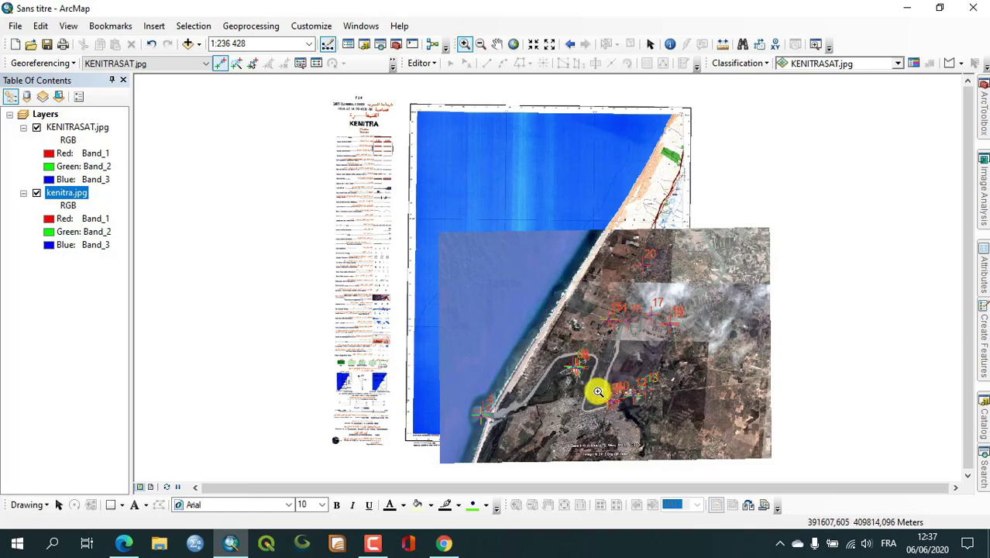
drag(598, 391, 503, 446)
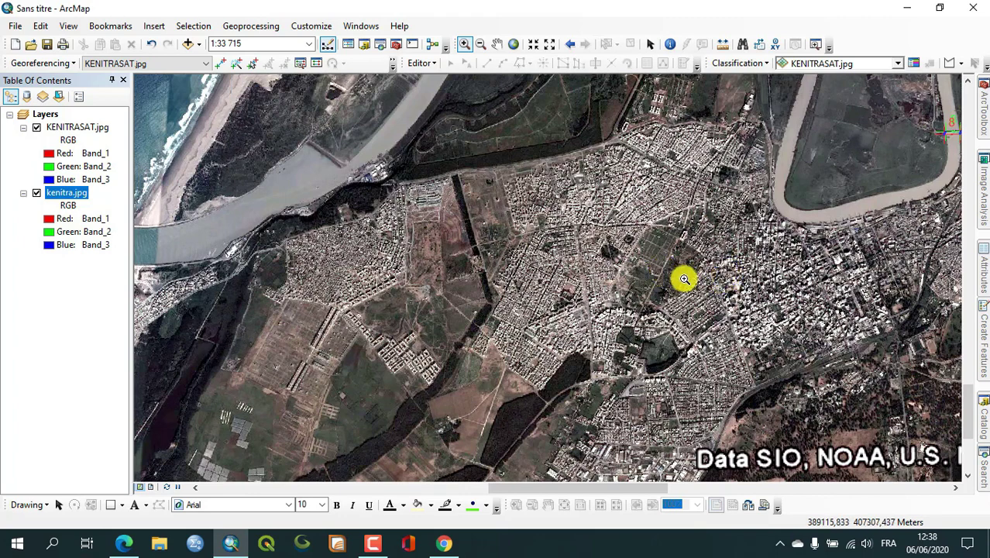
key(Down)
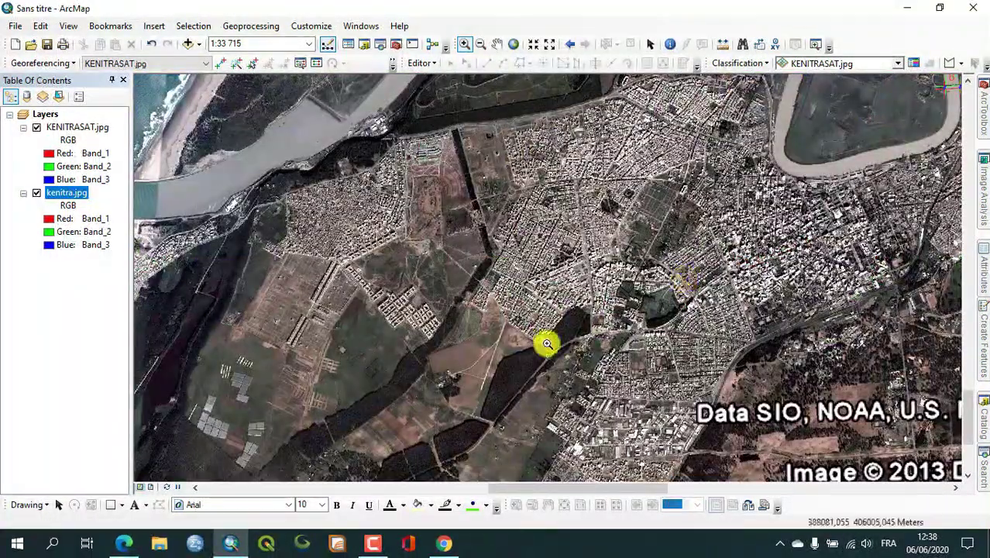
drag(651, 234, 405, 351)
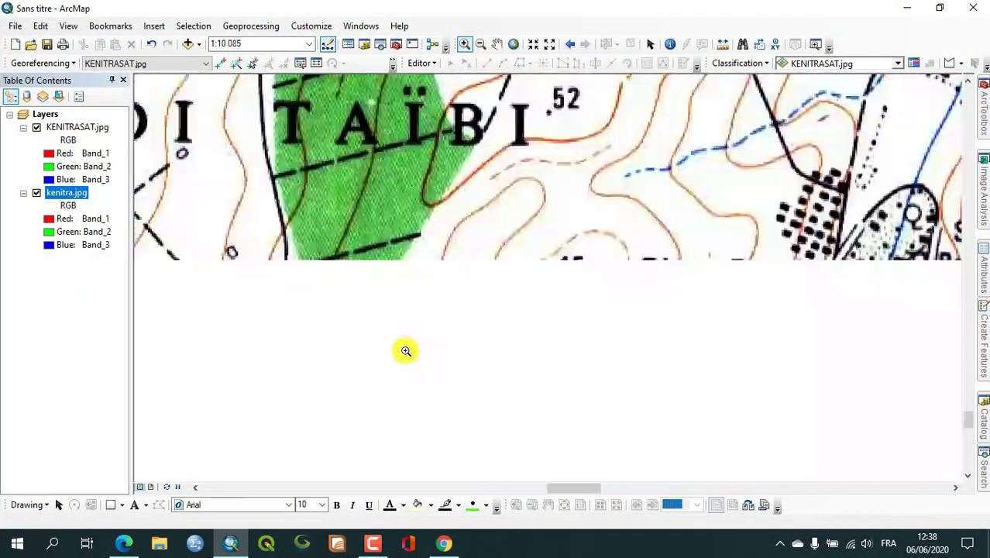
click(40, 128)
click(37, 128)
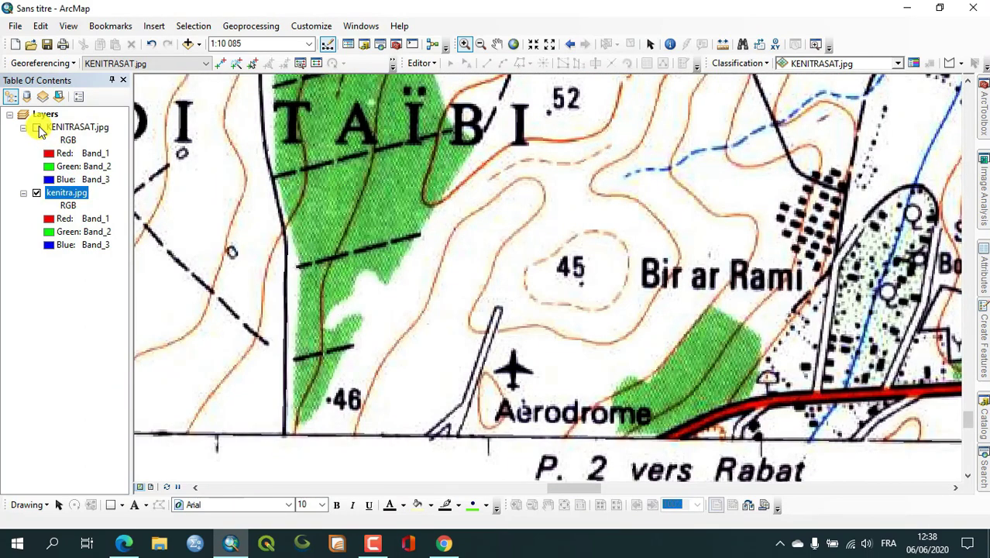
Add a twenty-first control point at the western corner of the street grid north of Sidi al Boukhari on both images
key(Right)
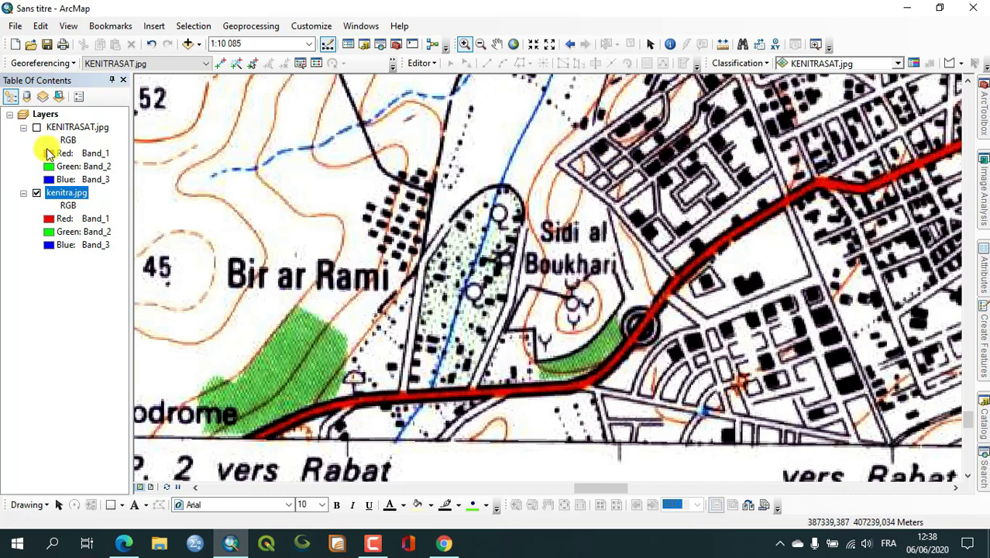
click(38, 128)
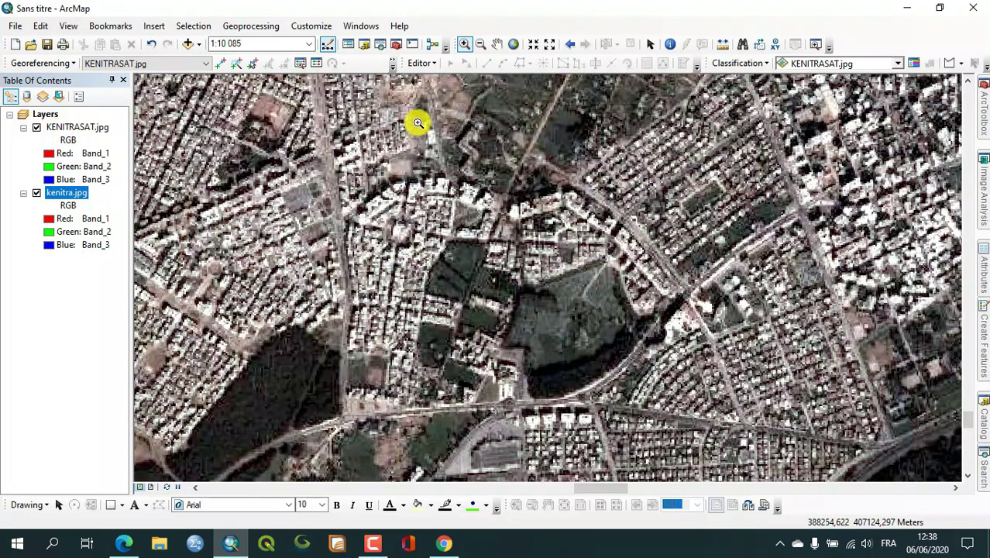
click(220, 63)
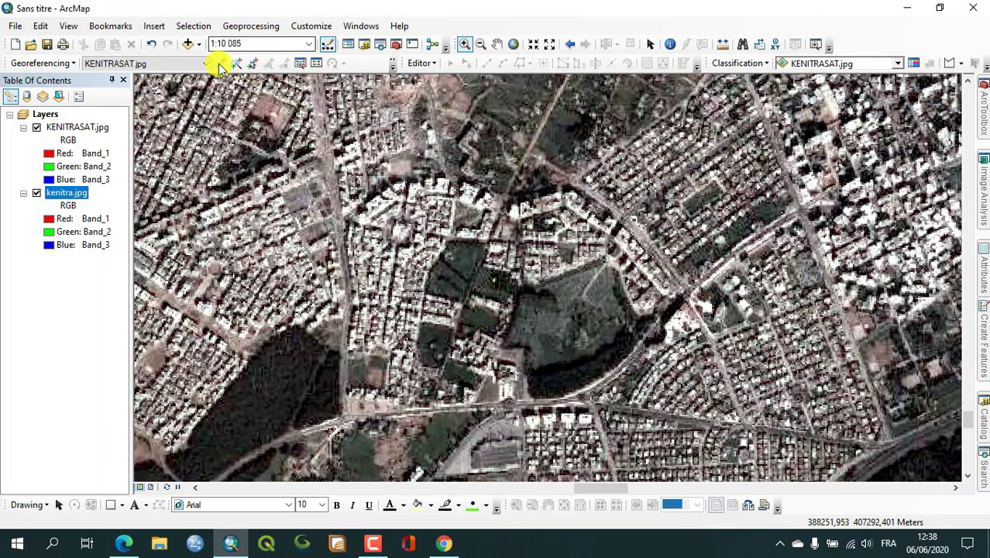
click(583, 173)
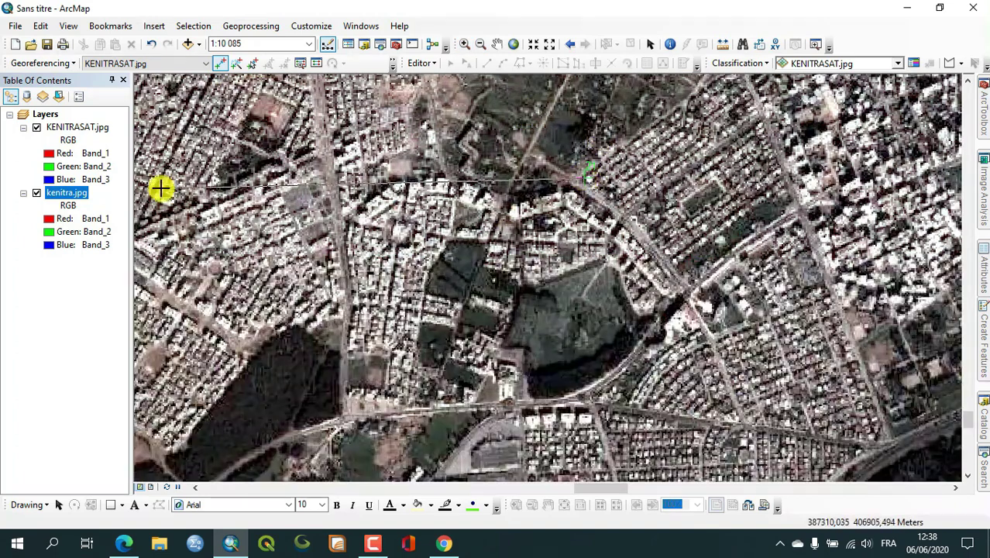
click(36, 128)
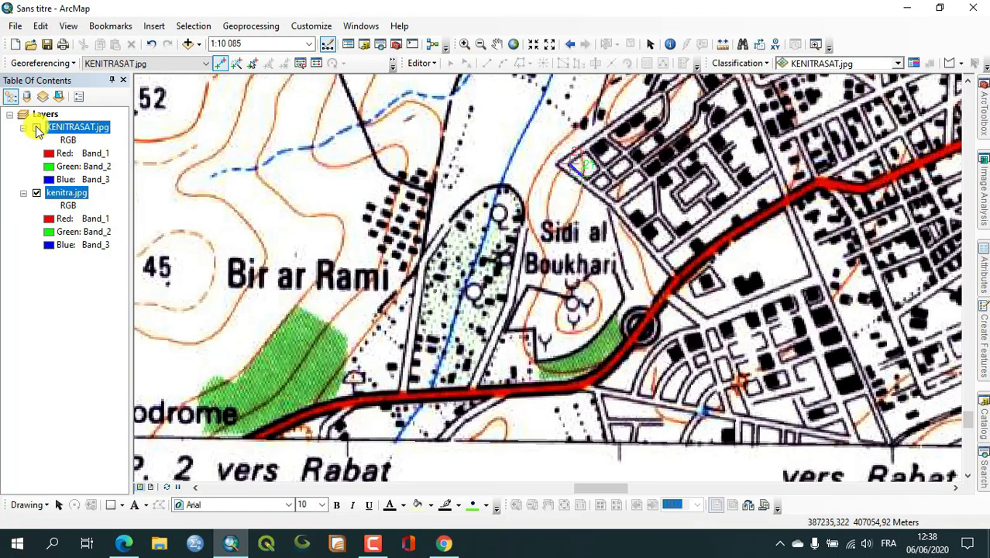
click(37, 128)
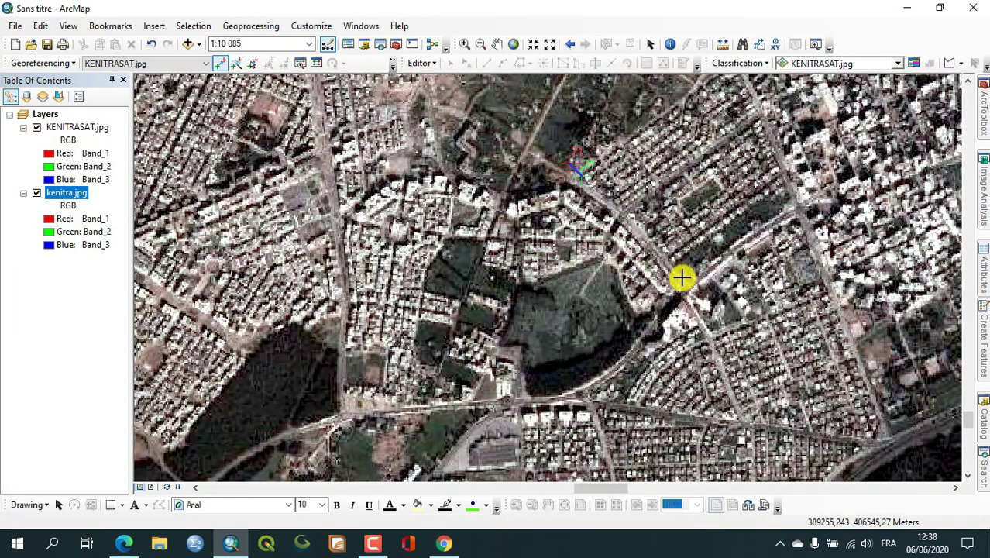
Add a twenty-second control point at the southern corner of the same street grid, beside the main road, on both images
click(670, 258)
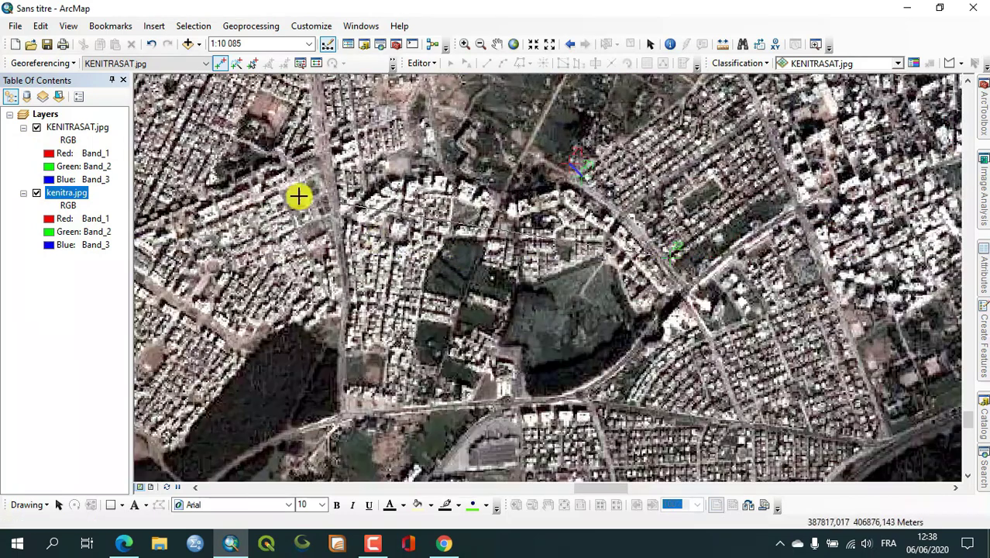
click(37, 128)
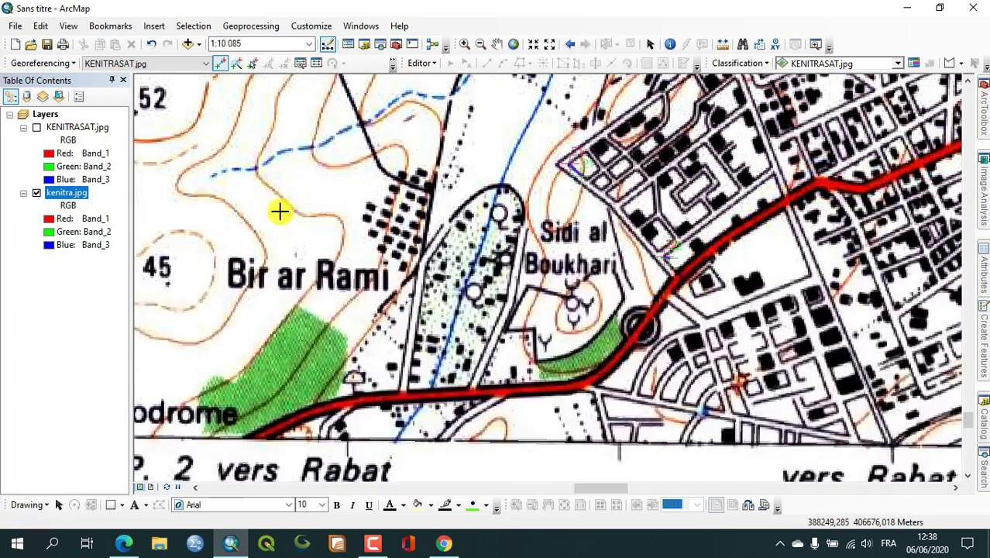
click(37, 128)
click(37, 128)
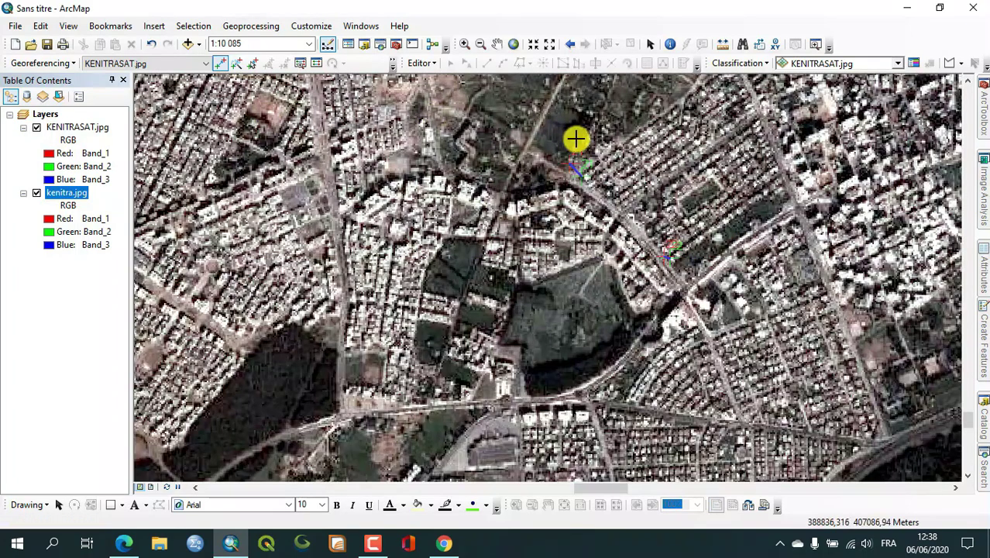
Add a twenty-third control point at the grid's eastern street corner near the main road's bend, and compare both images there
click(788, 167)
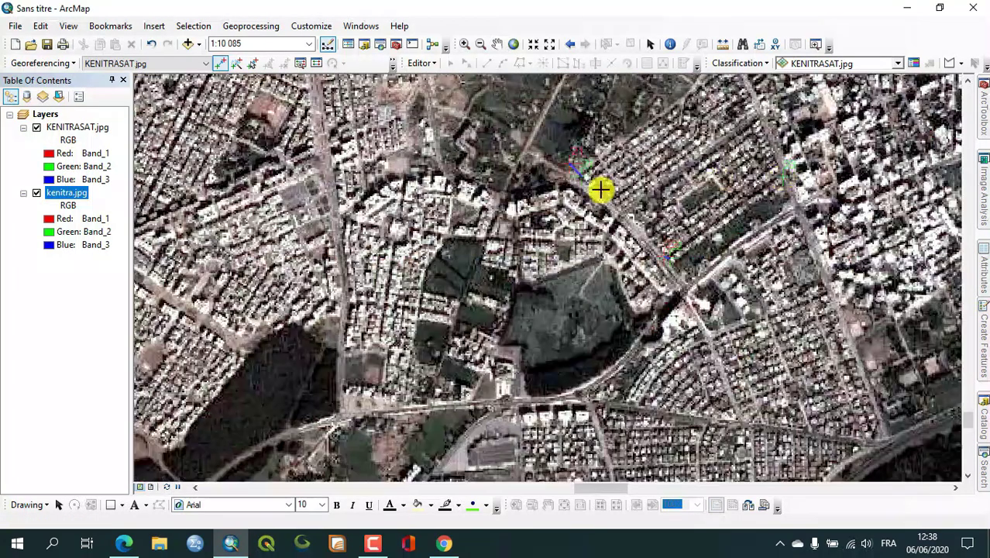
click(36, 128)
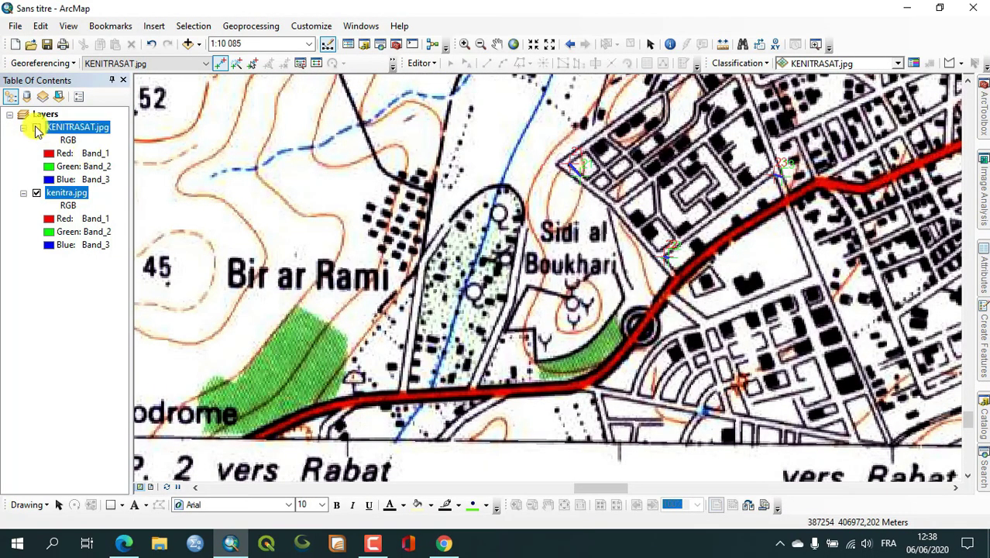
click(37, 128)
click(36, 127)
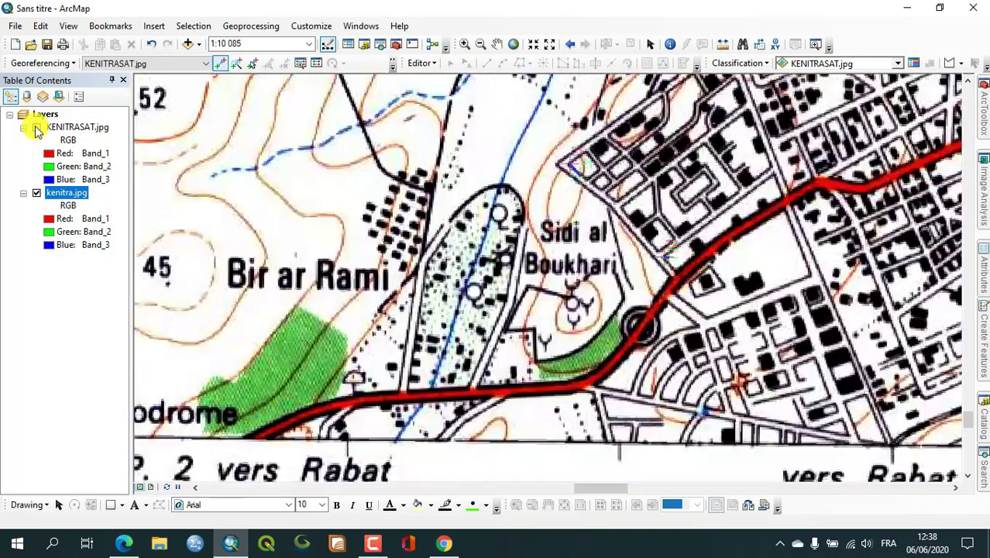
click(37, 127)
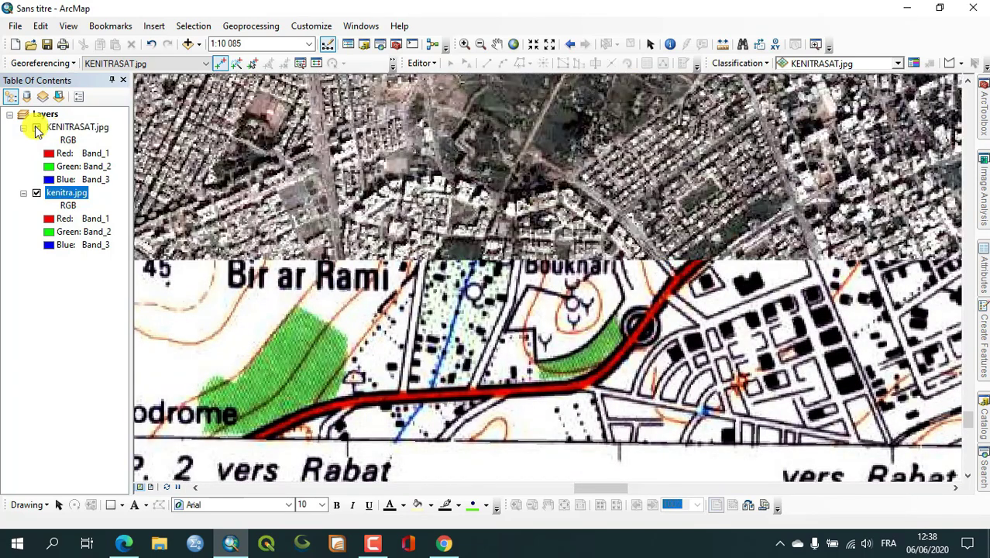
click(37, 128)
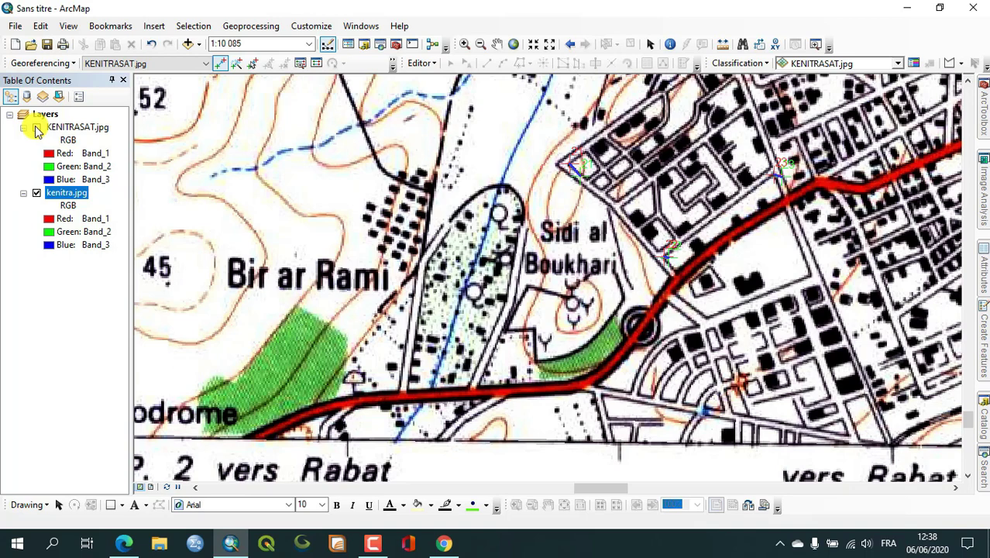
click(37, 128)
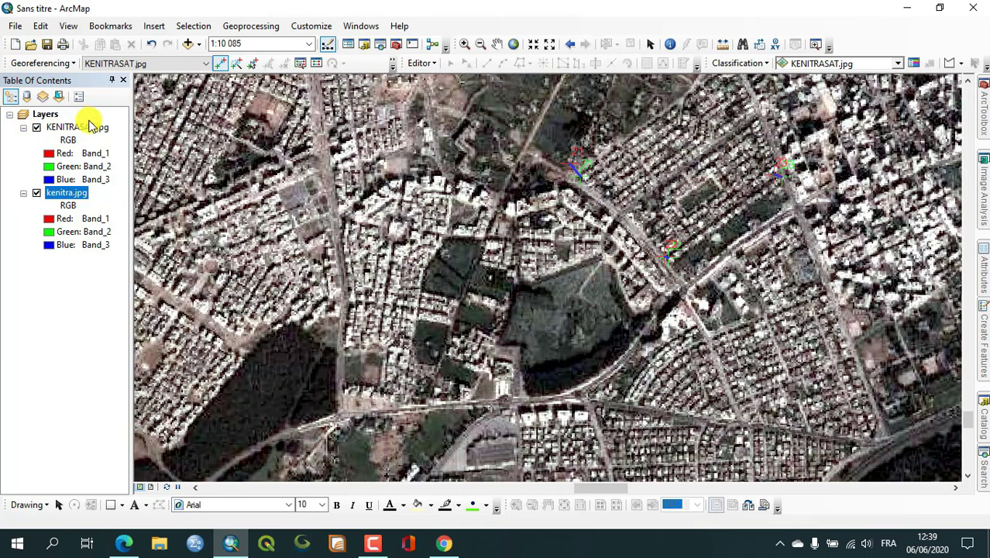
Zoom to the river and airfield area, show the Effects toolbar and activate the Swipe tool for KENITRASAT.jpg
click(513, 43)
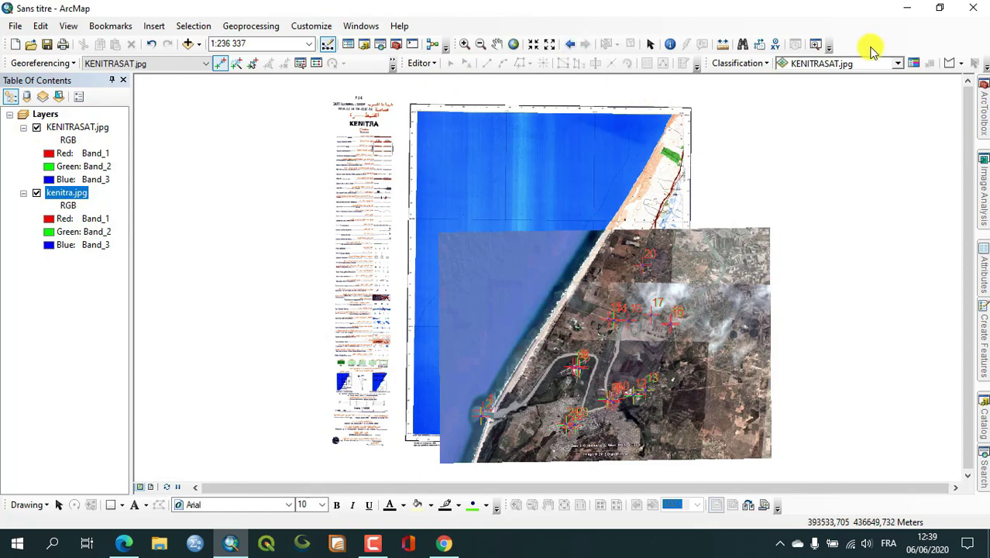
click(465, 44)
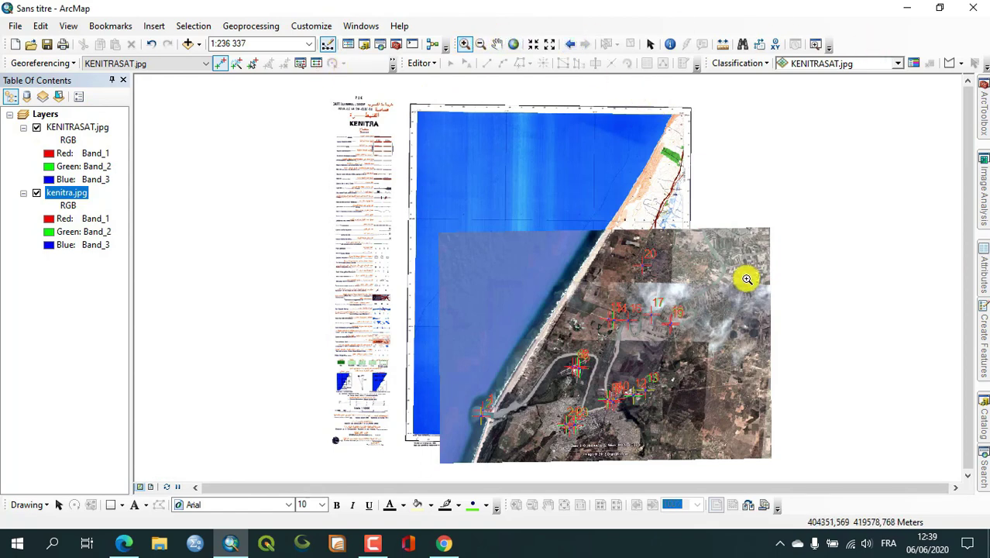
click(498, 426)
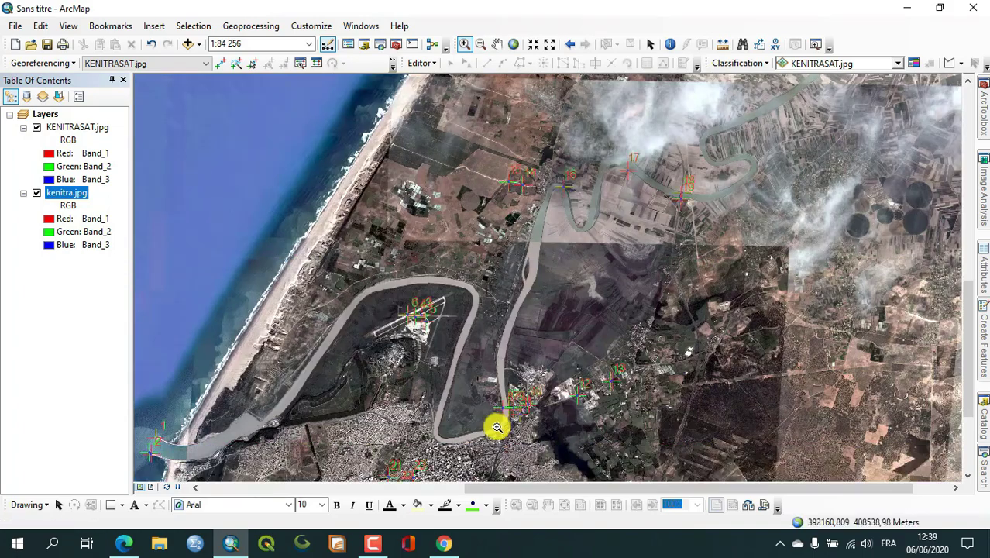
right_click(862, 35)
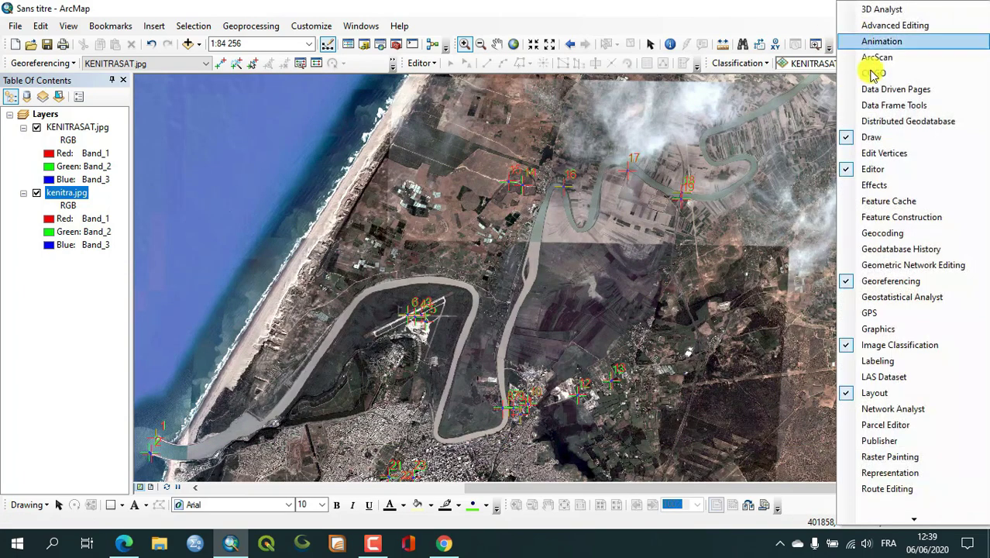
click(883, 185)
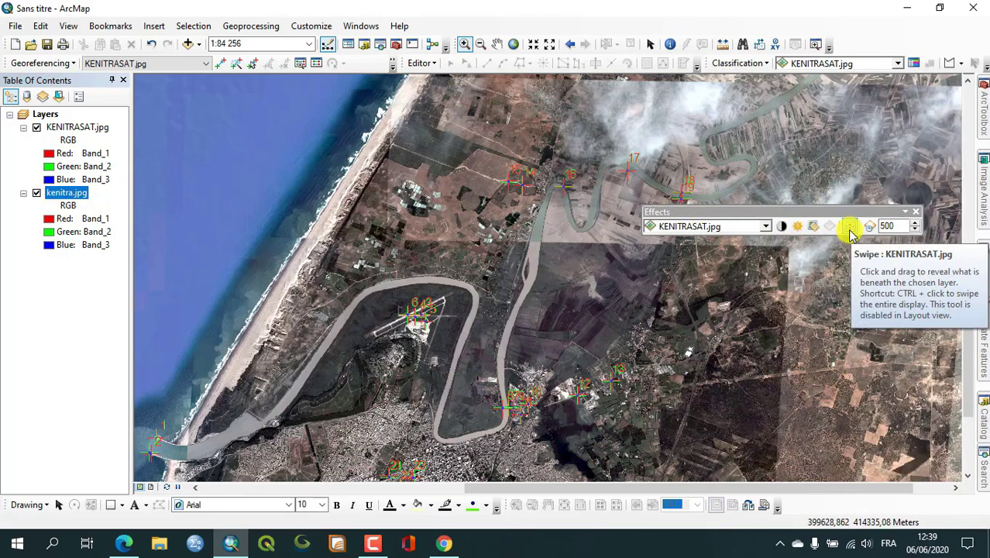
click(850, 229)
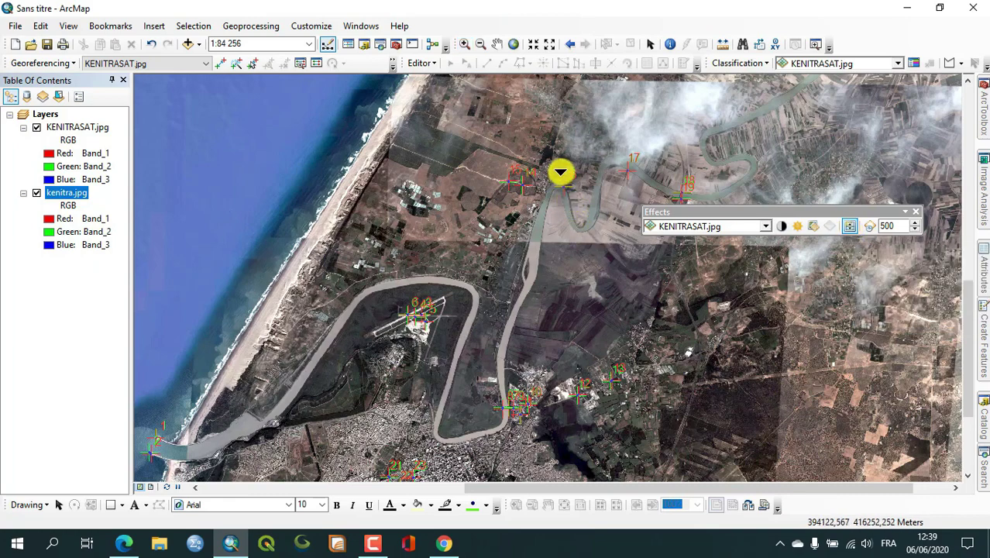
Swipe KENITRASAT.jpg vertically and horizontally to check its alignment with kenitra.jpg along the coast, river and city
drag(560, 180, 430, 86)
drag(172, 320, 136, 279)
drag(885, 307, 508, 307)
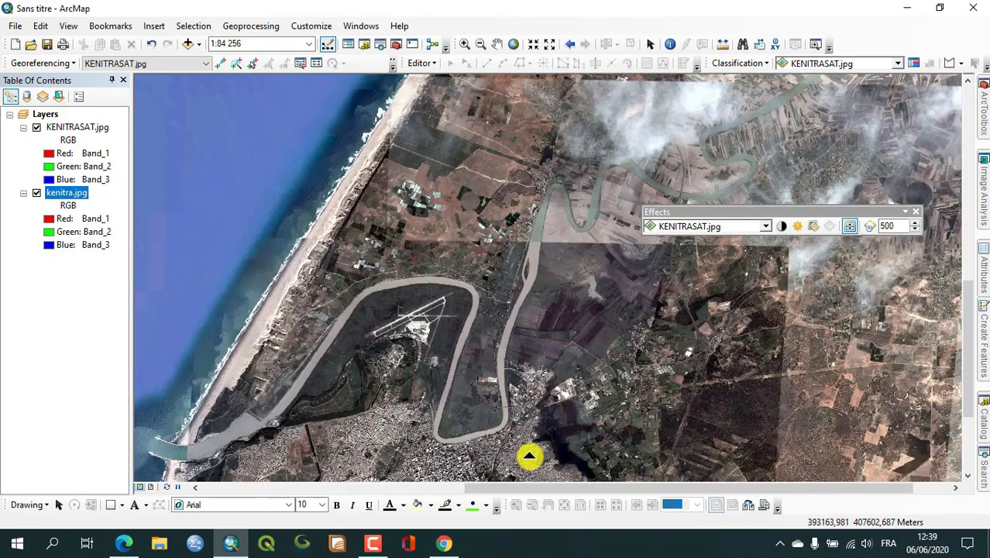
drag(531, 456, 519, 221)
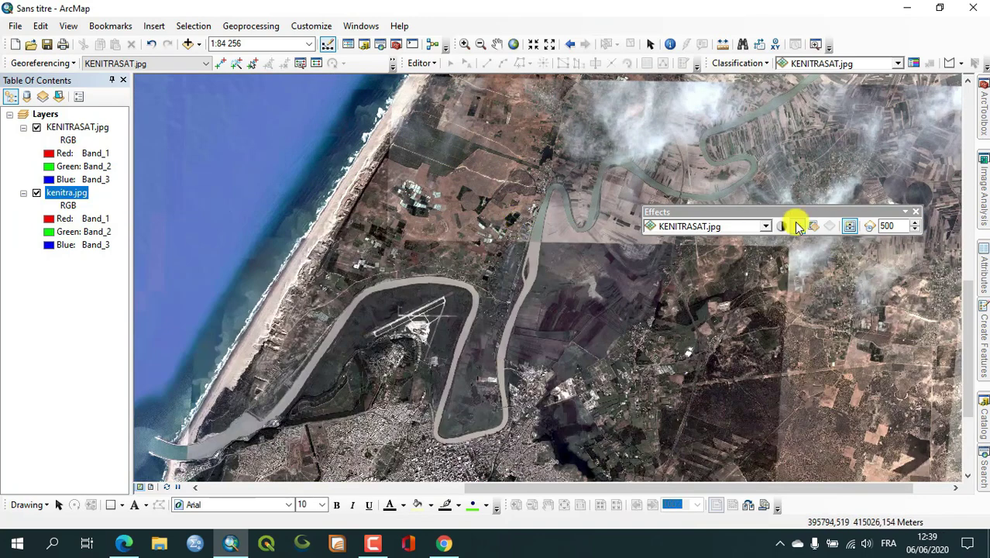
Update the georeferencing of KENITRASAT.jpg, remove kenitra.jpg from the map, and show the satellite image at full extent
click(62, 65)
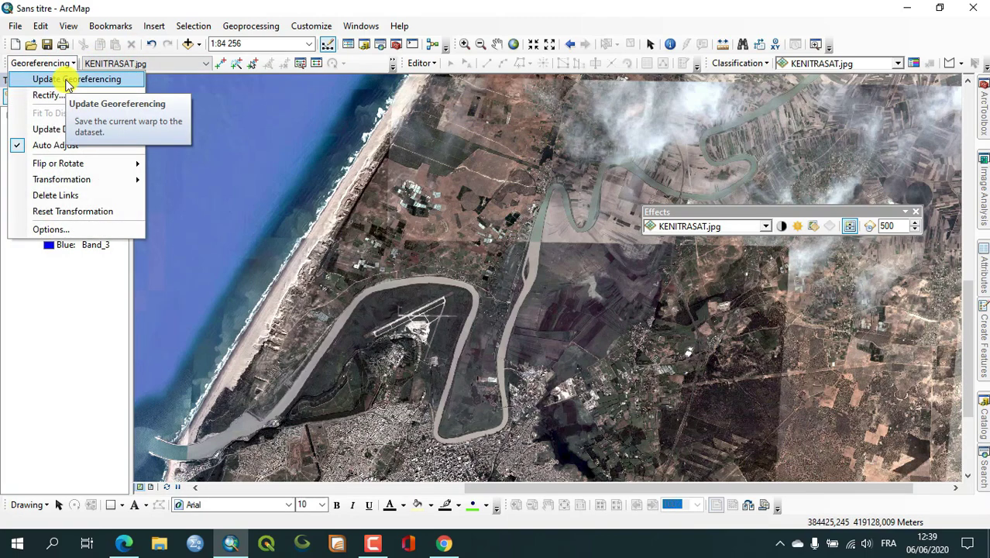
click(67, 80)
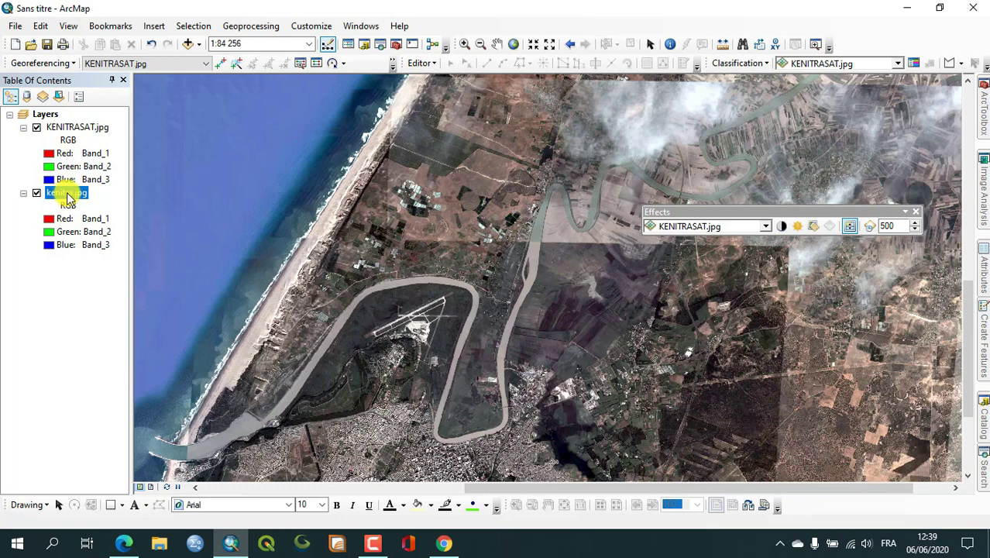
right_click(66, 195)
click(84, 215)
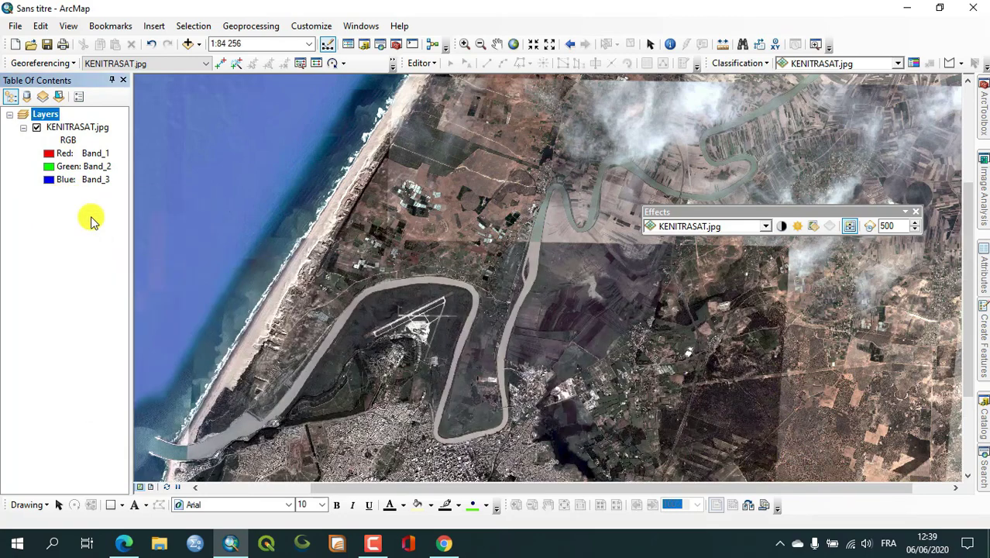
click(515, 44)
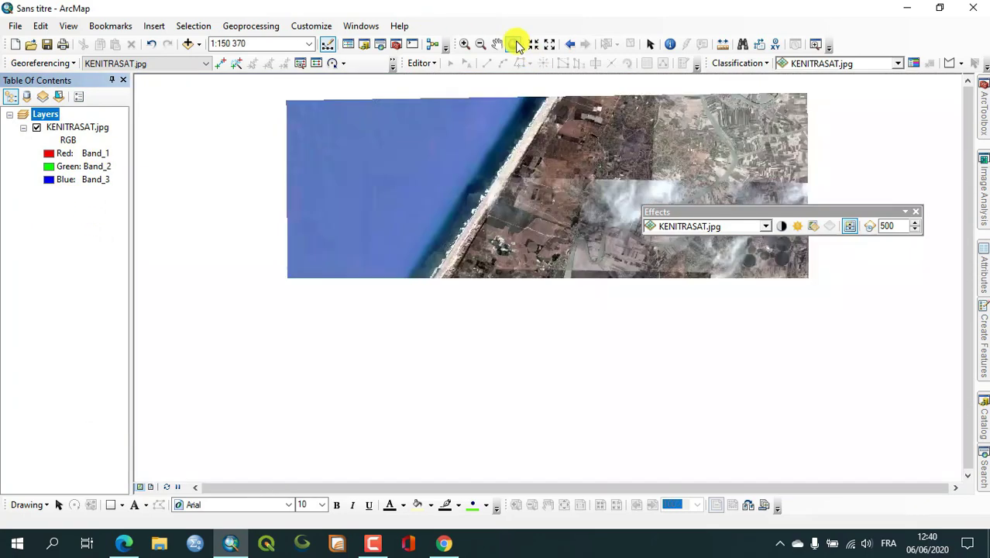